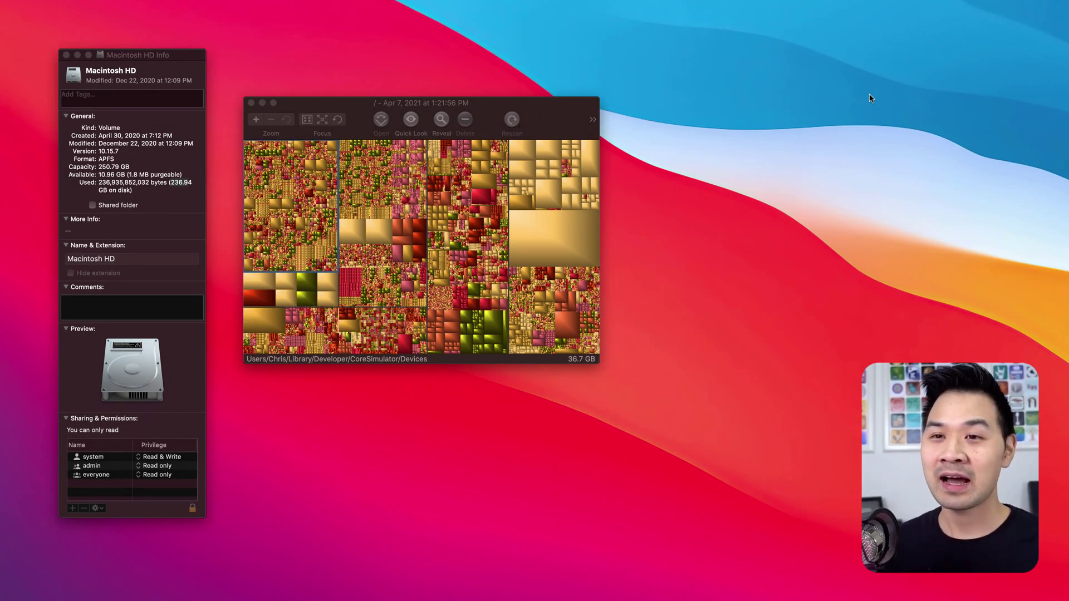
# Review disk usage: 236.94 GB used, plus the DerivedData, 36.7 GB Devices and 9.67 GB Caches blocks.
pyautogui.click(165, 159)
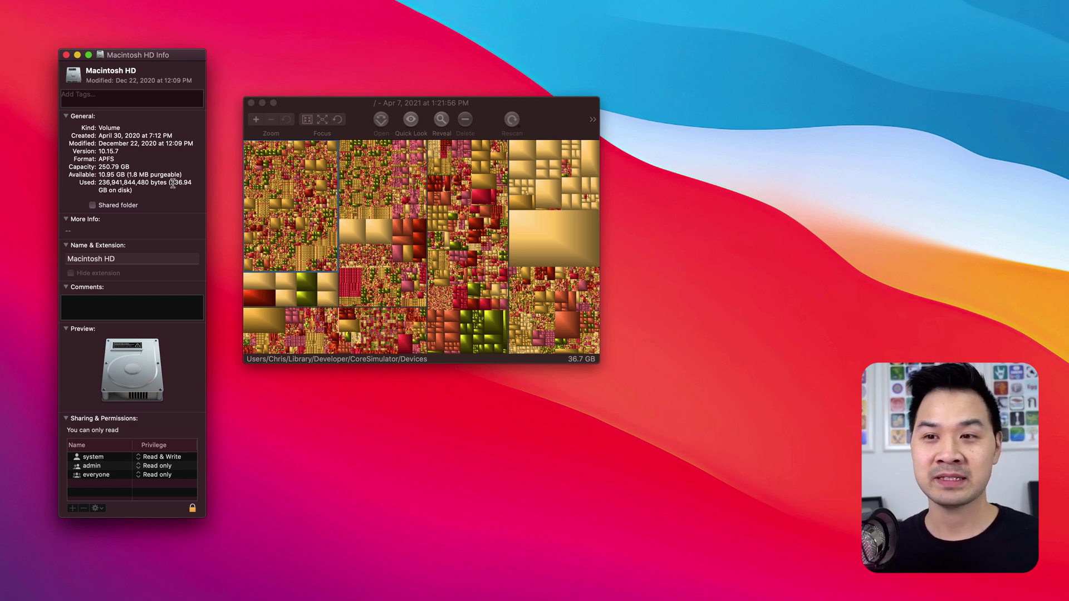
pyautogui.moveTo(170, 182); pyautogui.dragTo(188, 190)
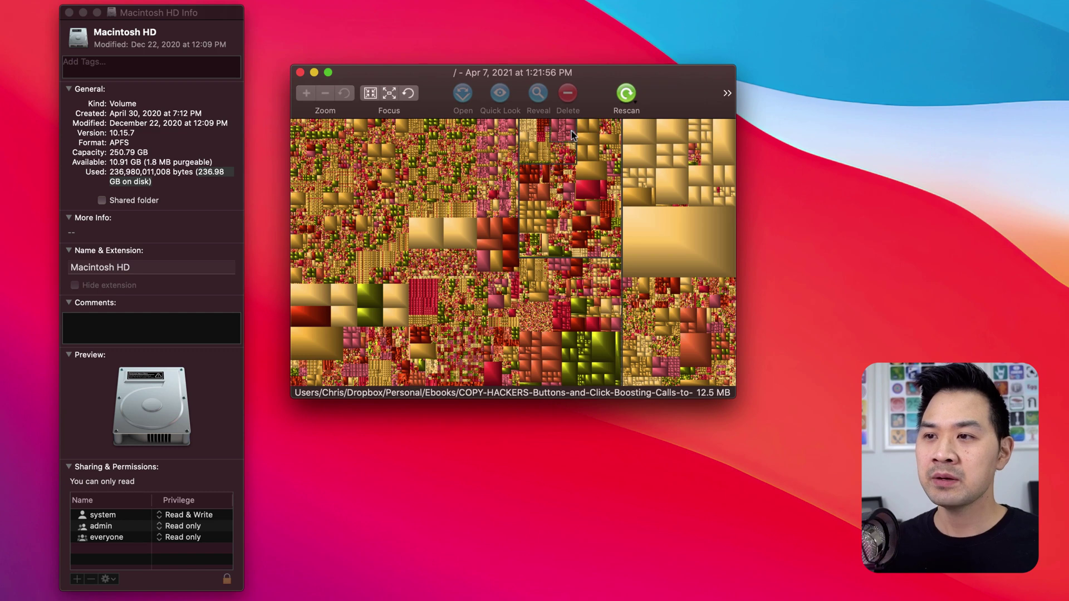
pyautogui.click(495, 159)
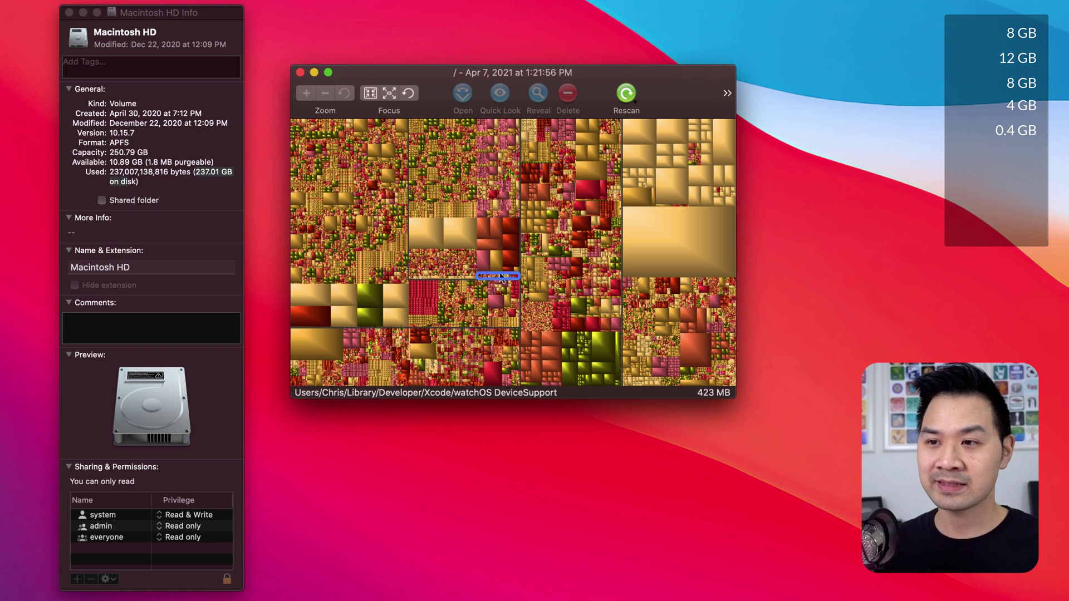
pyautogui.click(327, 228)
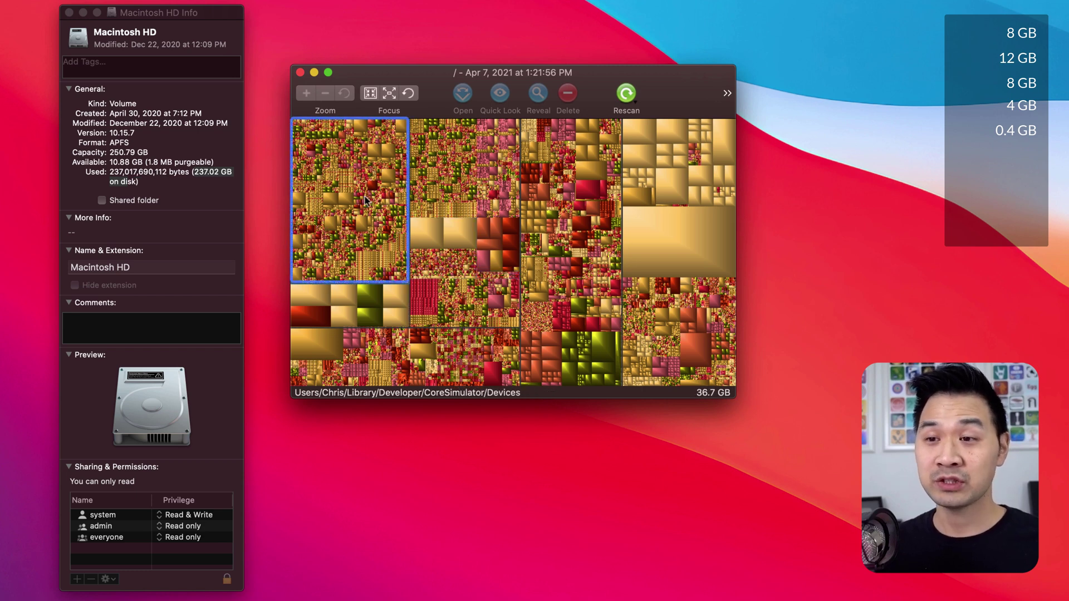
pyautogui.click(343, 157)
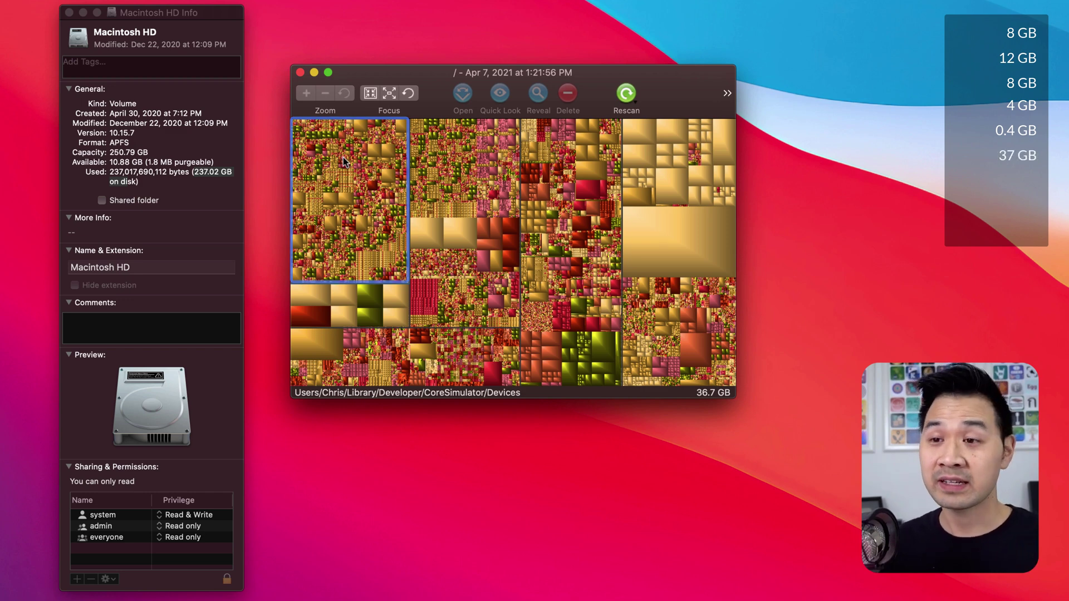
pyautogui.click(370, 306)
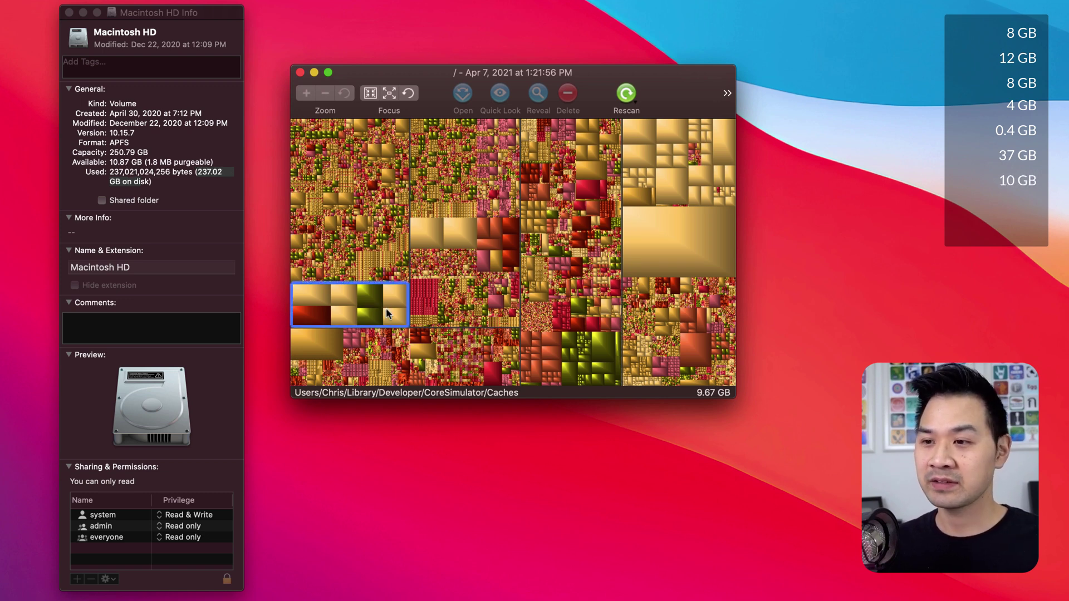
pyautogui.click(386, 308)
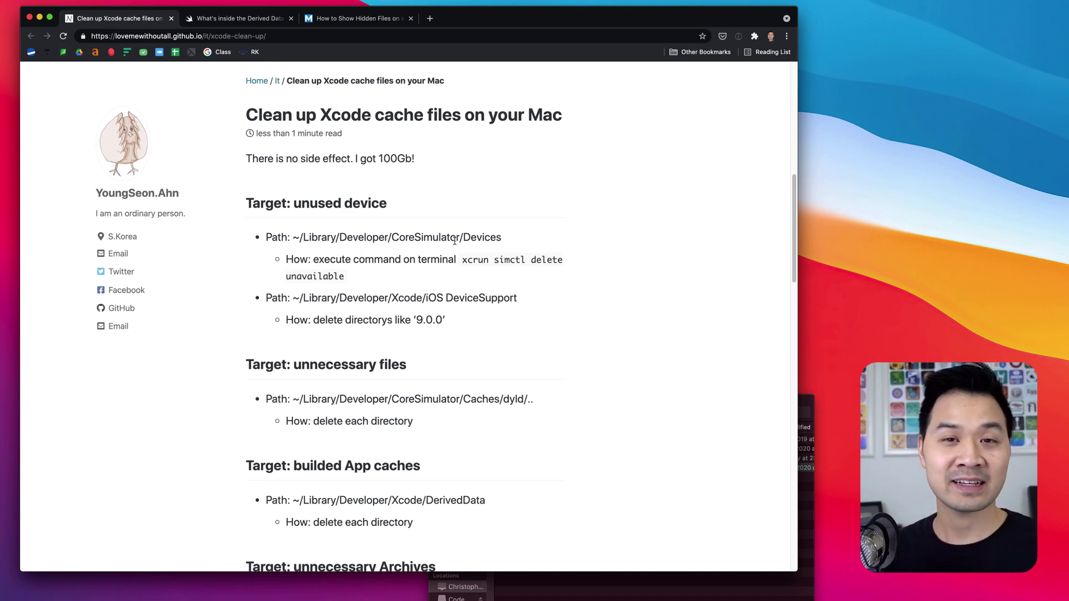
# Raise and reposition the Finder window, then return to the Xcode cache cleanup article.
pyautogui.click(807, 401)
pyautogui.moveTo(807, 402); pyautogui.dragTo(769, 272)
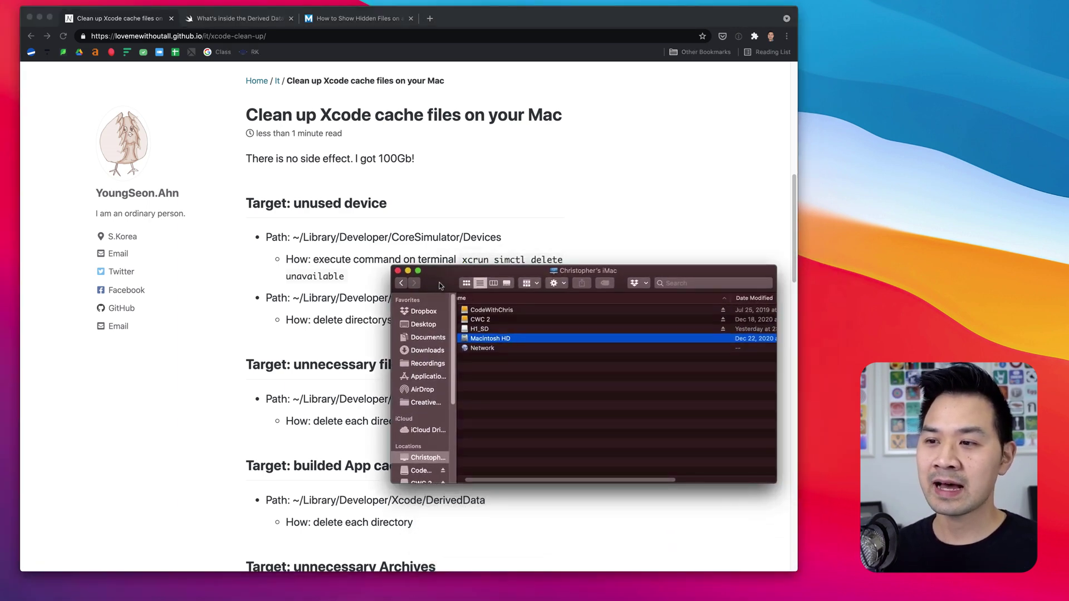
pyautogui.click(435, 274)
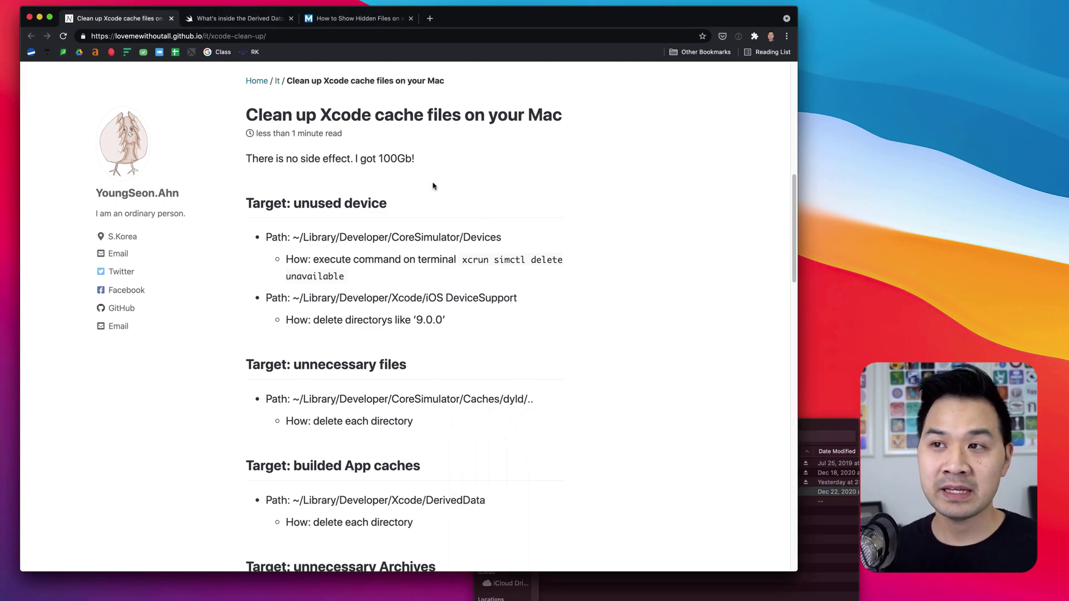
# Read the Command+Shift+. hidden-files tip in the Macworld article.
pyautogui.click(376, 22)
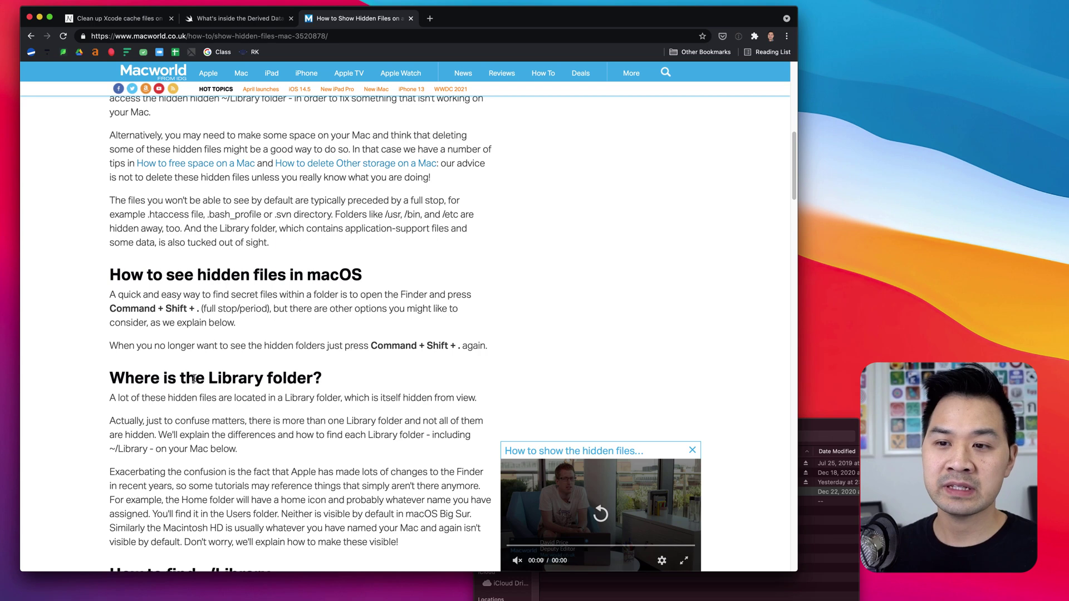
pyautogui.moveTo(110, 309)
pyautogui.mouseDown()
pyautogui.moveTo(185, 310)
pyautogui.moveTo(108, 310)
pyautogui.mouseUp()
pyautogui.click(185, 310)
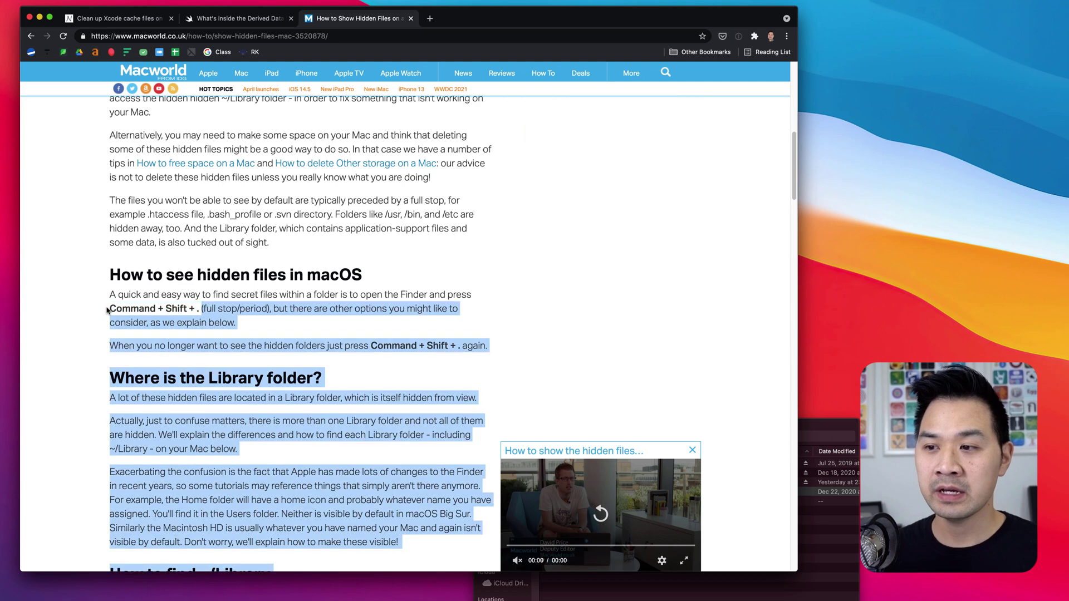
pyautogui.click(274, 308)
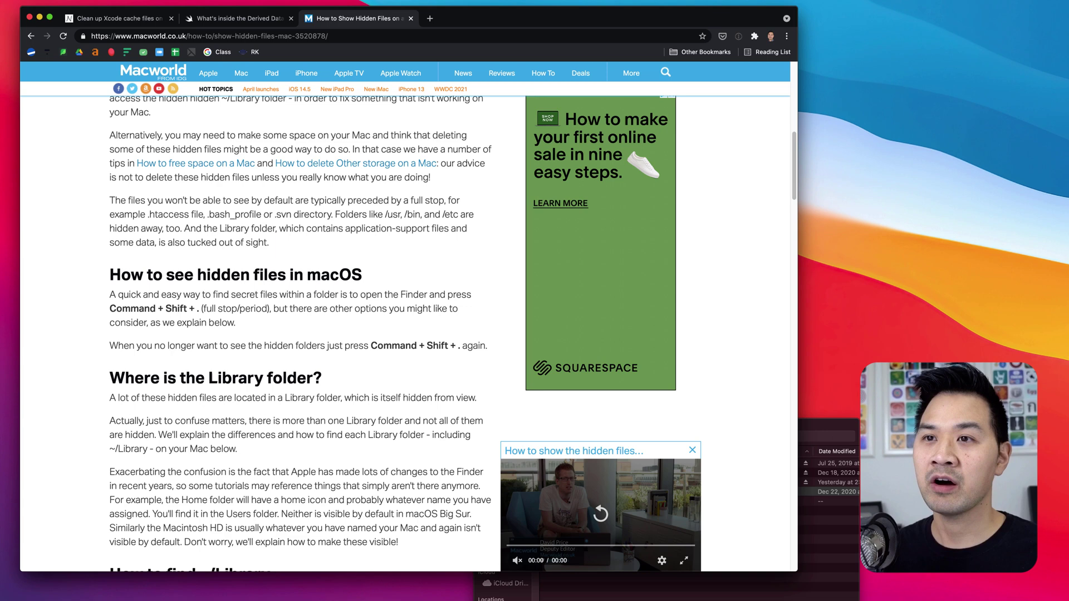
# Navigate Finder from Macintosh HD through Users, the home folder and Library into Developer.
pyautogui.click(136, 17)
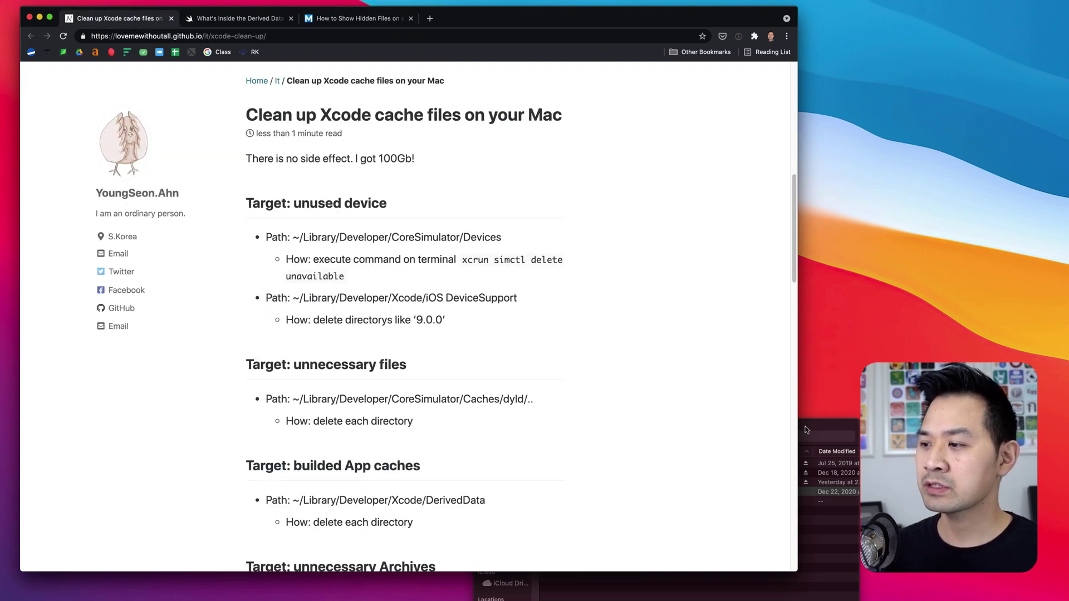
pyautogui.moveTo(805, 427); pyautogui.dragTo(716, 356)
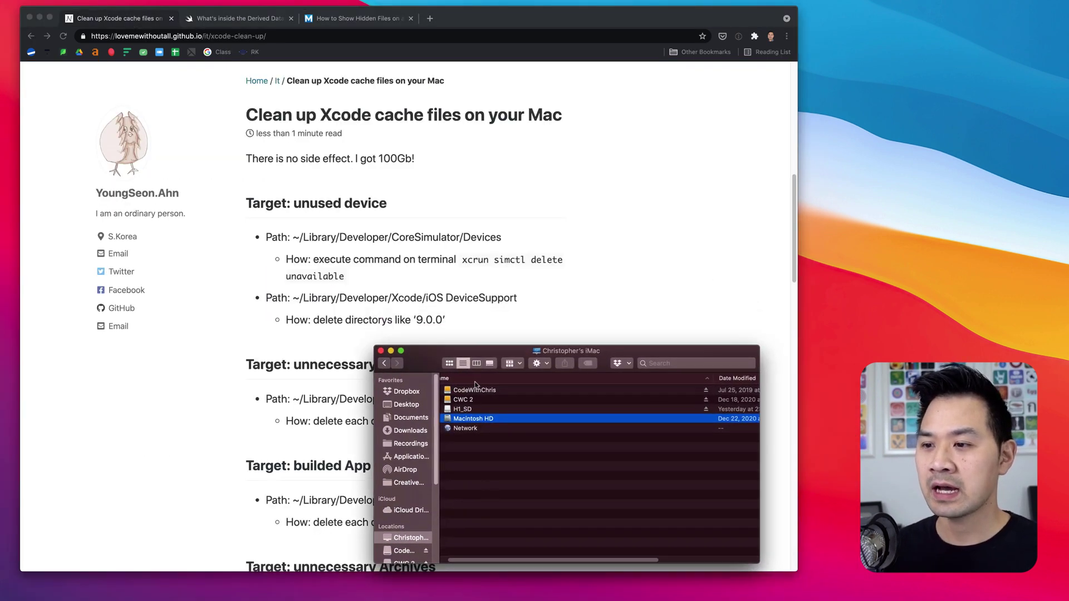
pyautogui.doubleClick(476, 420)
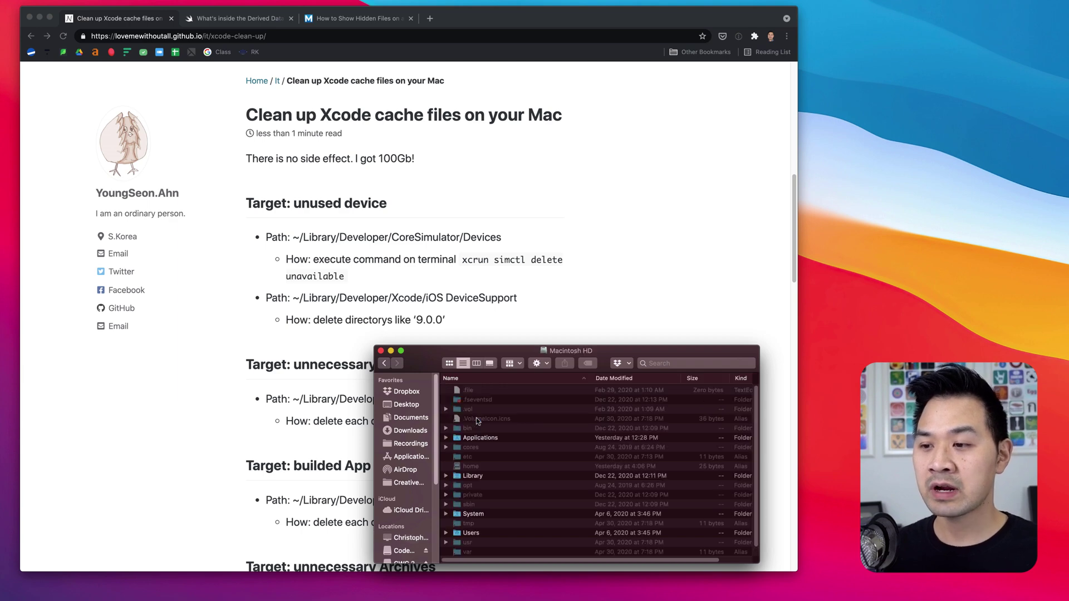
pyautogui.click(480, 534)
pyautogui.doubleClick(480, 535)
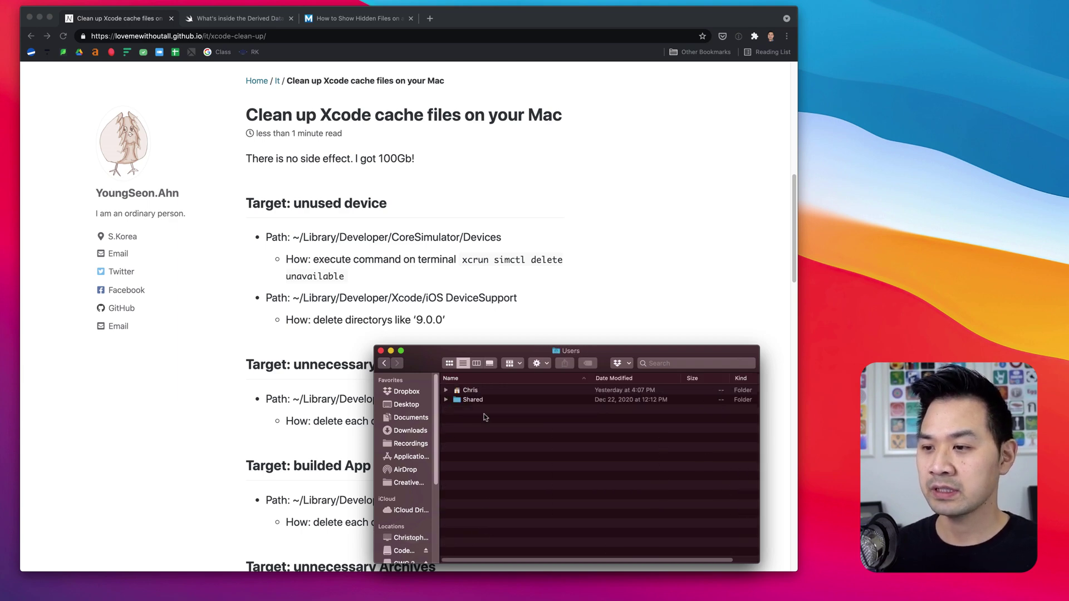
pyautogui.doubleClick(477, 392)
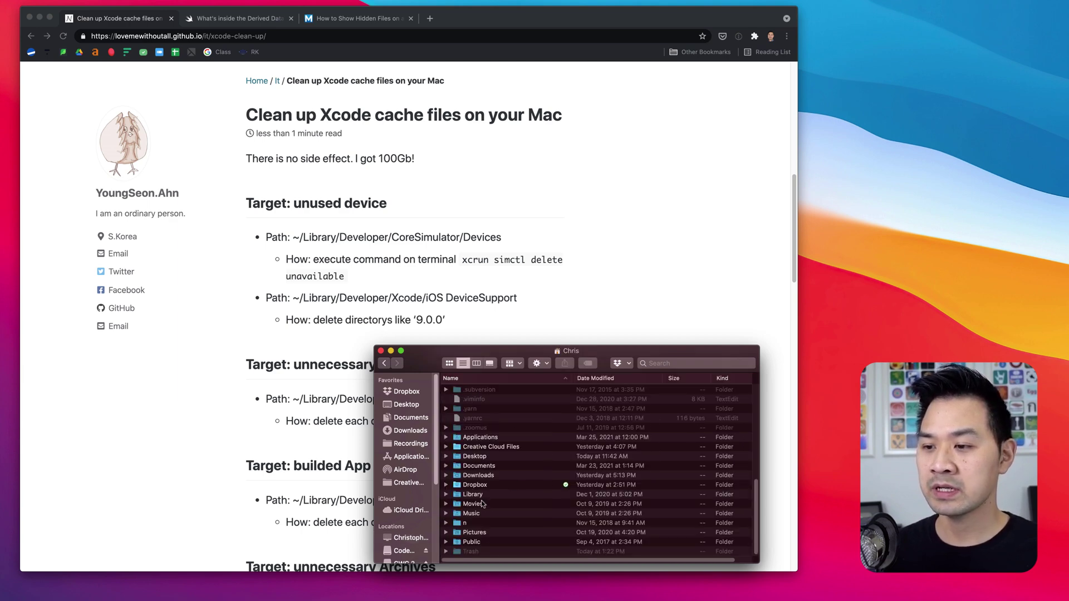
pyautogui.doubleClick(483, 495)
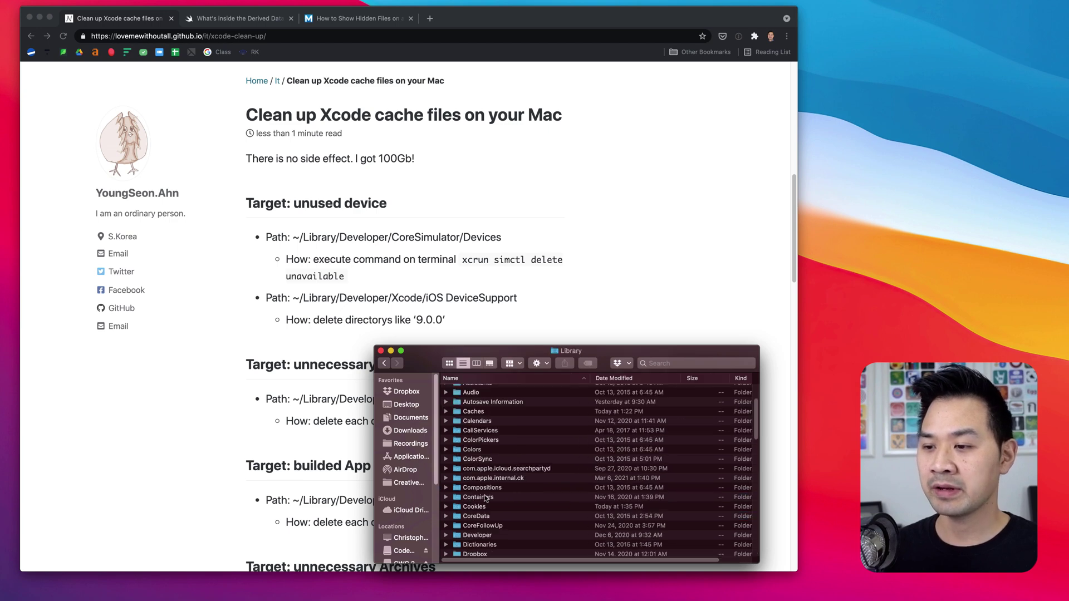
pyautogui.doubleClick(501, 536)
# Collapse Xcode, expand CoreSimulator's Devices folder, and make the Finder window taller.
pyautogui.click(502, 429)
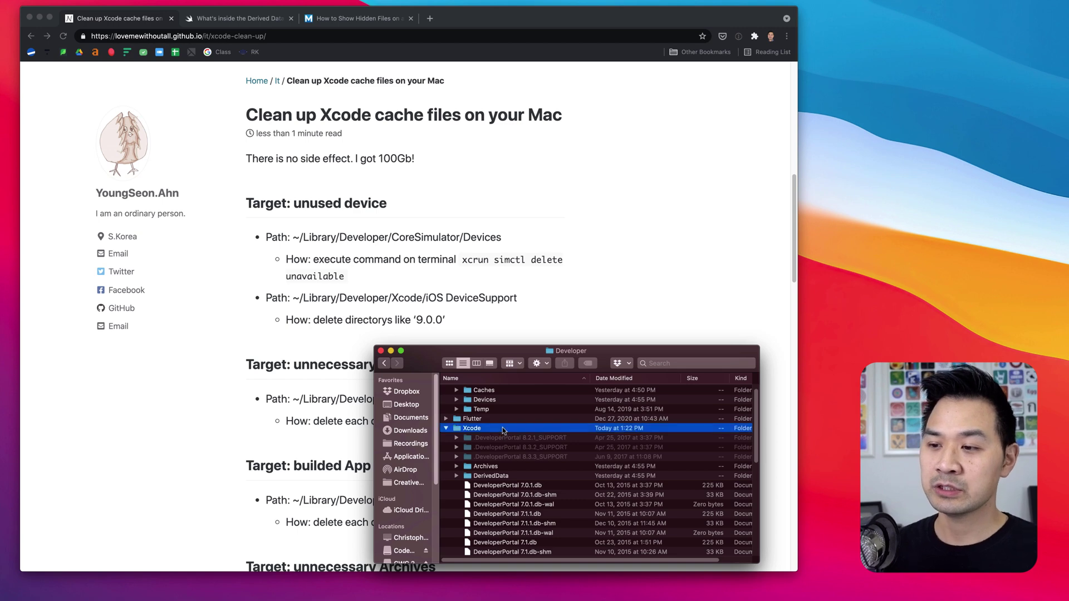
pyautogui.press('Left')
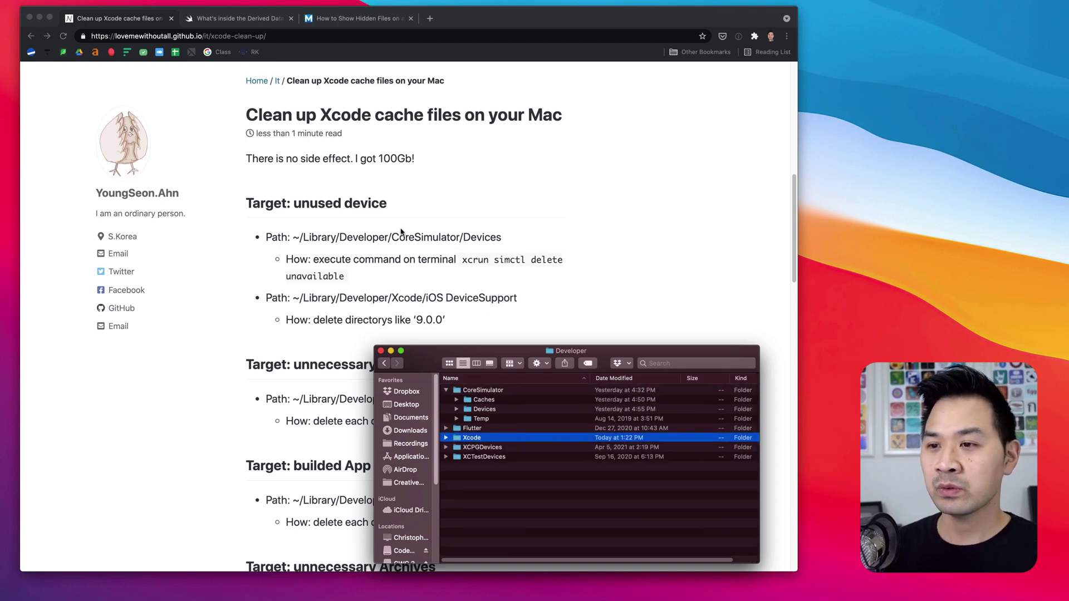
pyautogui.click(497, 409)
pyautogui.press('Right')
pyautogui.scroll(-1, 571, 427)
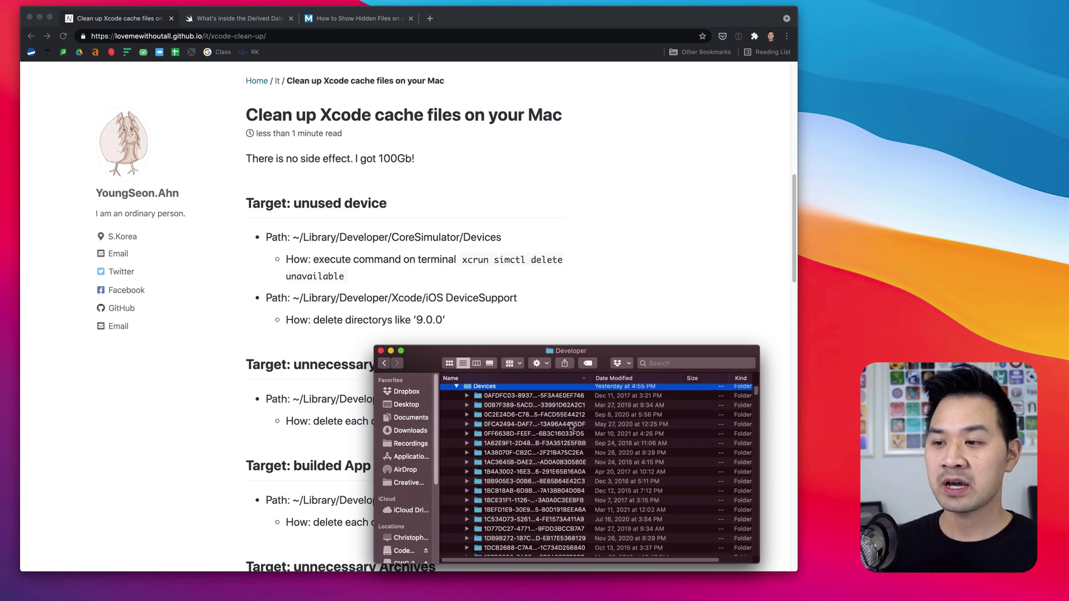
pyautogui.scroll(1, 570, 427)
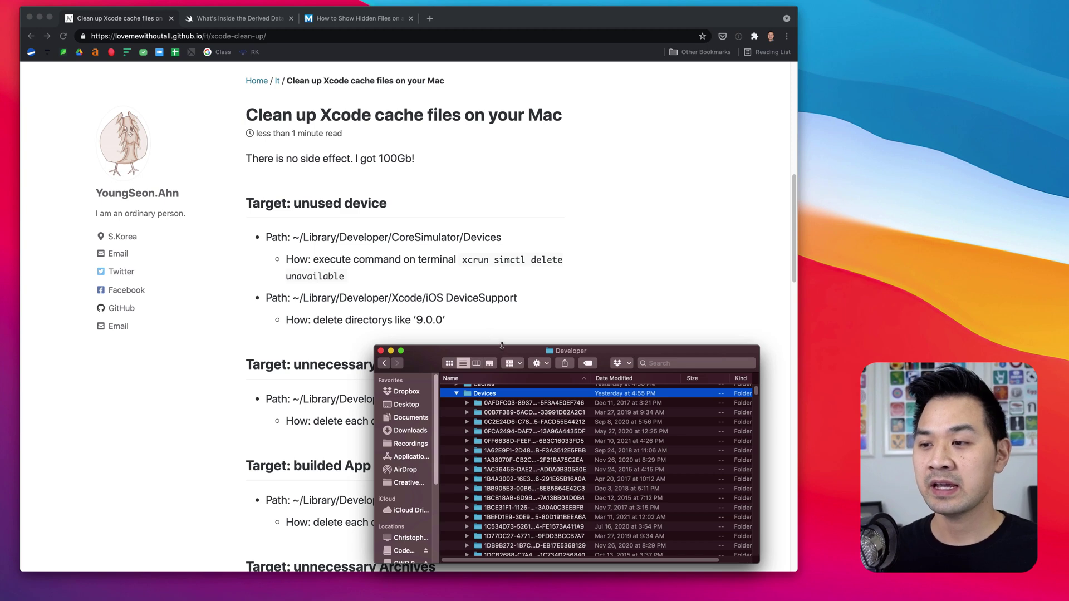
pyautogui.moveTo(502, 346); pyautogui.dragTo(503, 285)
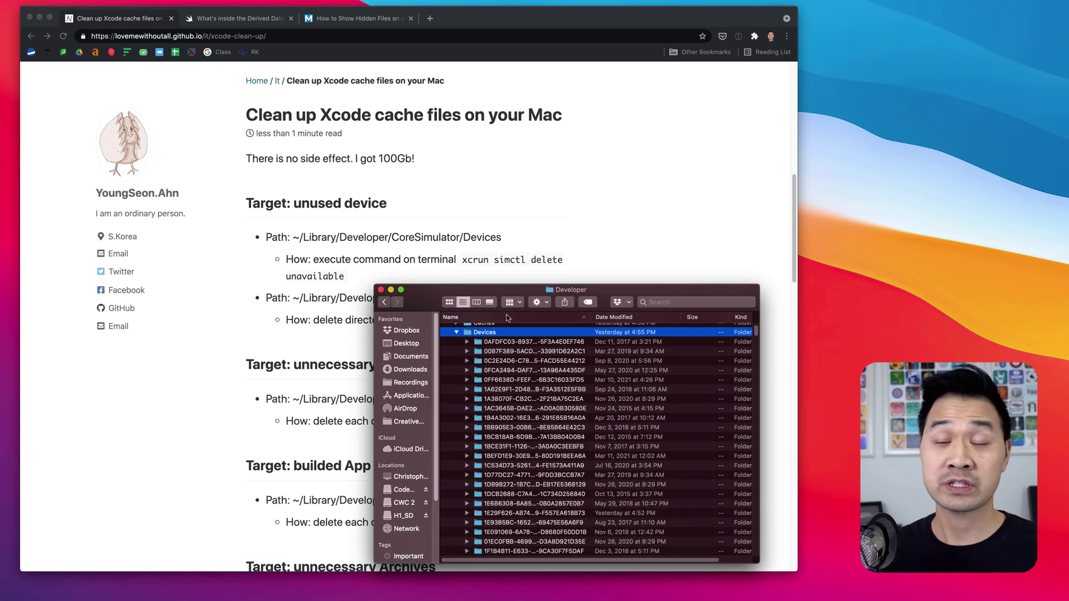
# Inspect several simulator device folders, then open Devices and sort by Date Modified.
pyautogui.click(515, 371)
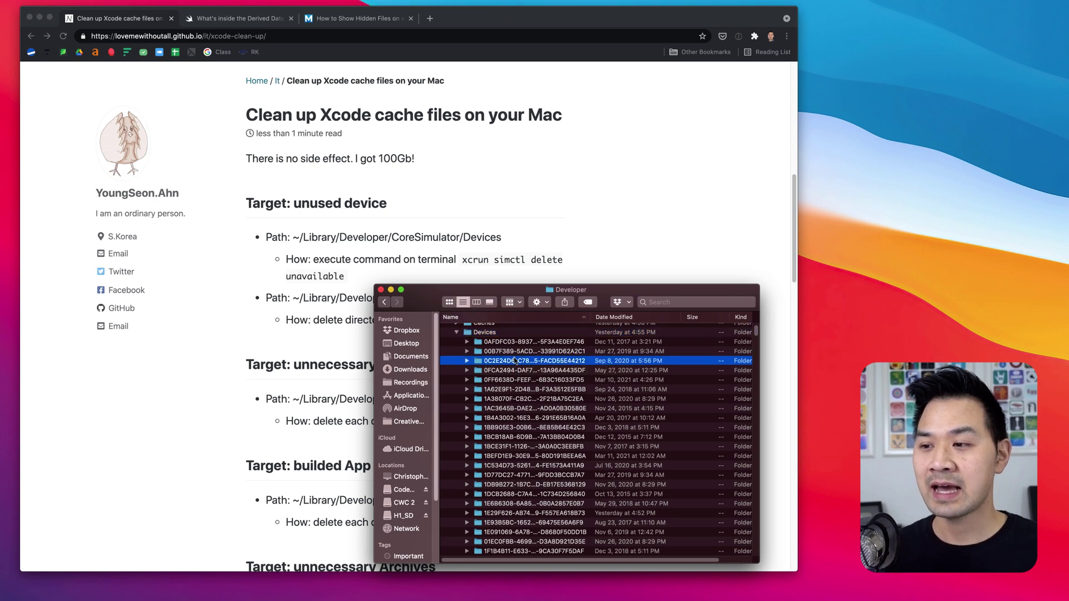
pyautogui.click(530, 399)
pyautogui.click(545, 456)
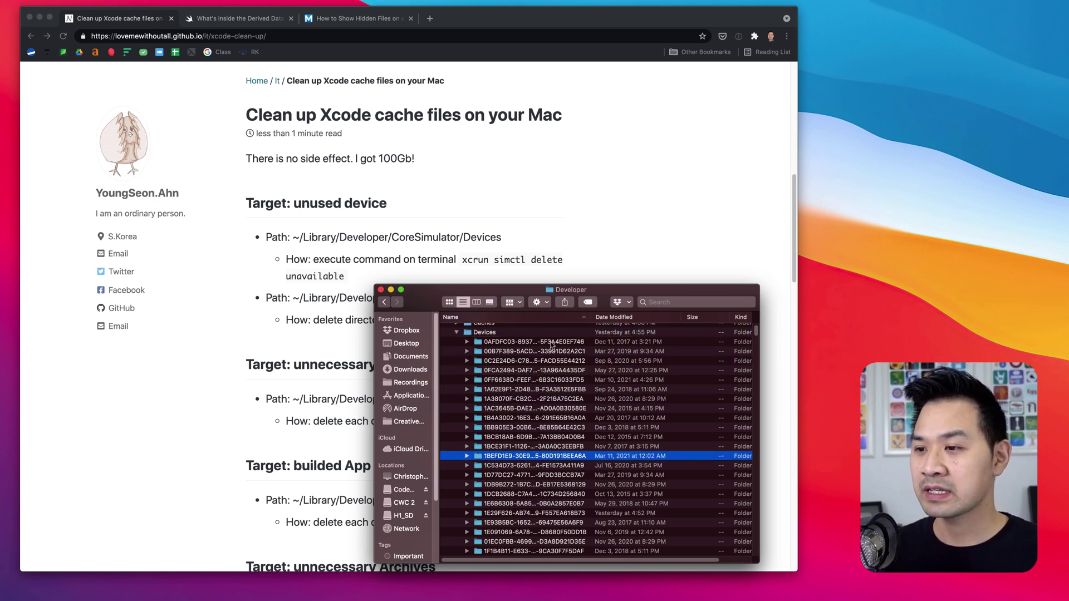
pyautogui.click(519, 332)
pyautogui.doubleClick(518, 332)
pyautogui.click(600, 322)
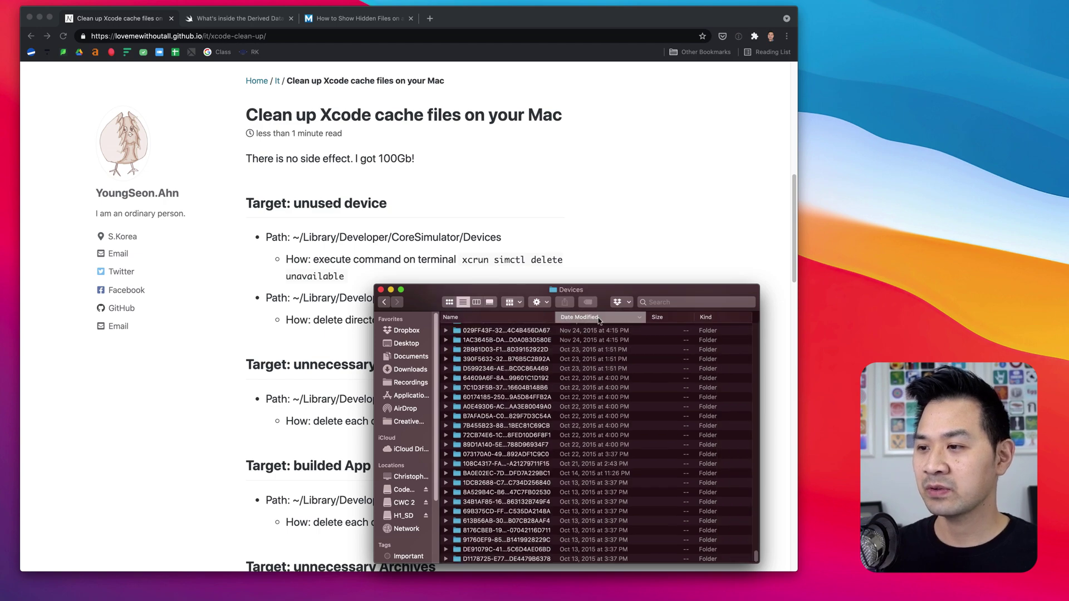
pyautogui.scroll(-5, 618, 407)
pyautogui.scroll(15, 595, 398)
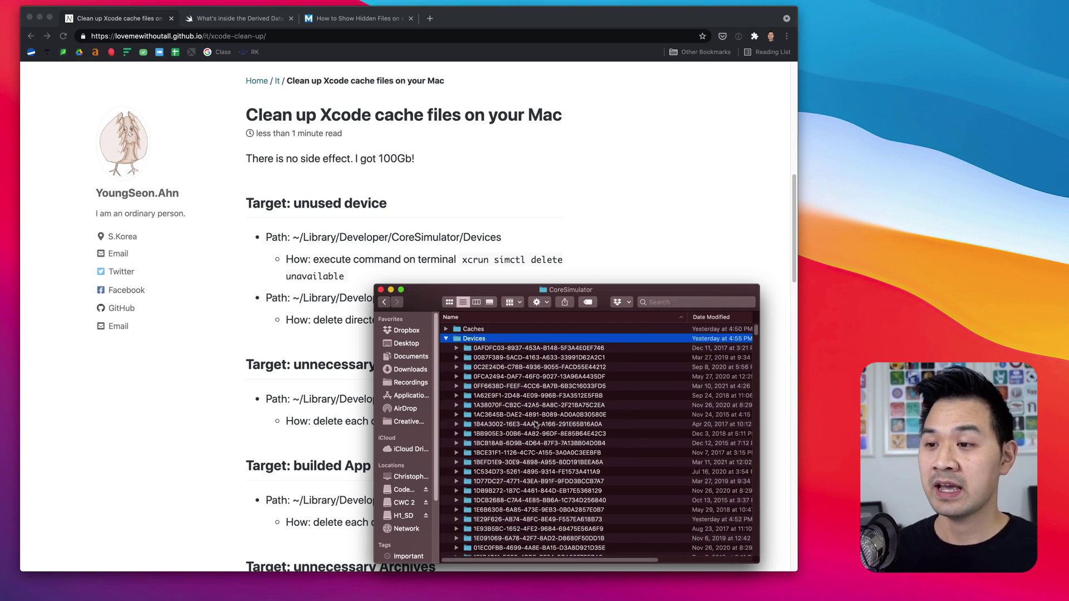
# Show Get Info for Devices, open the folder, and locate its 36.7 GB block in GrandPerspective.
pyautogui.rightClick(483, 341)
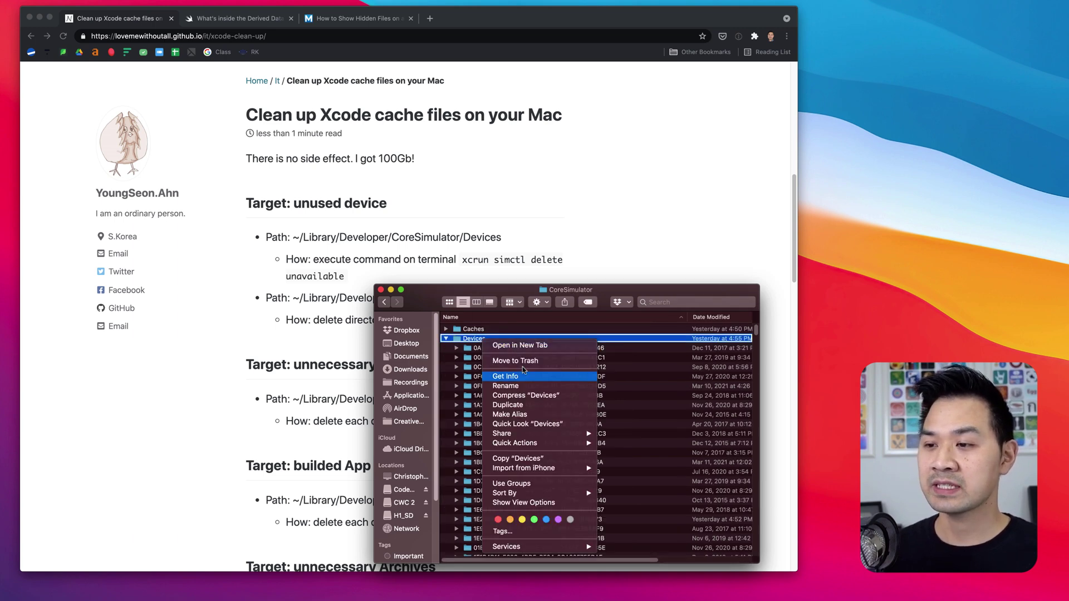
pyautogui.click(523, 370)
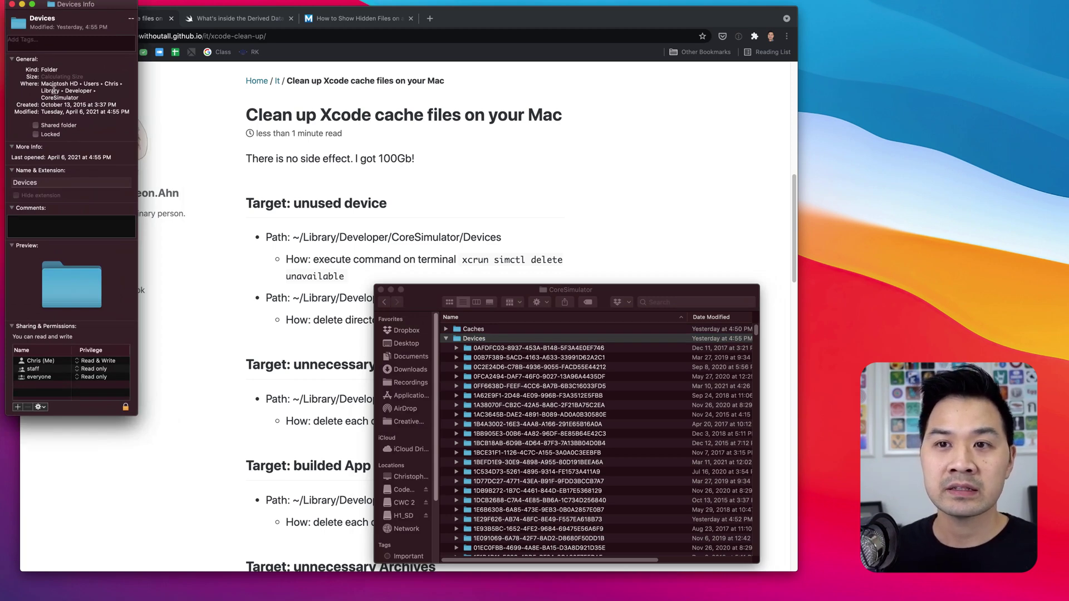
pyautogui.click(425, 295)
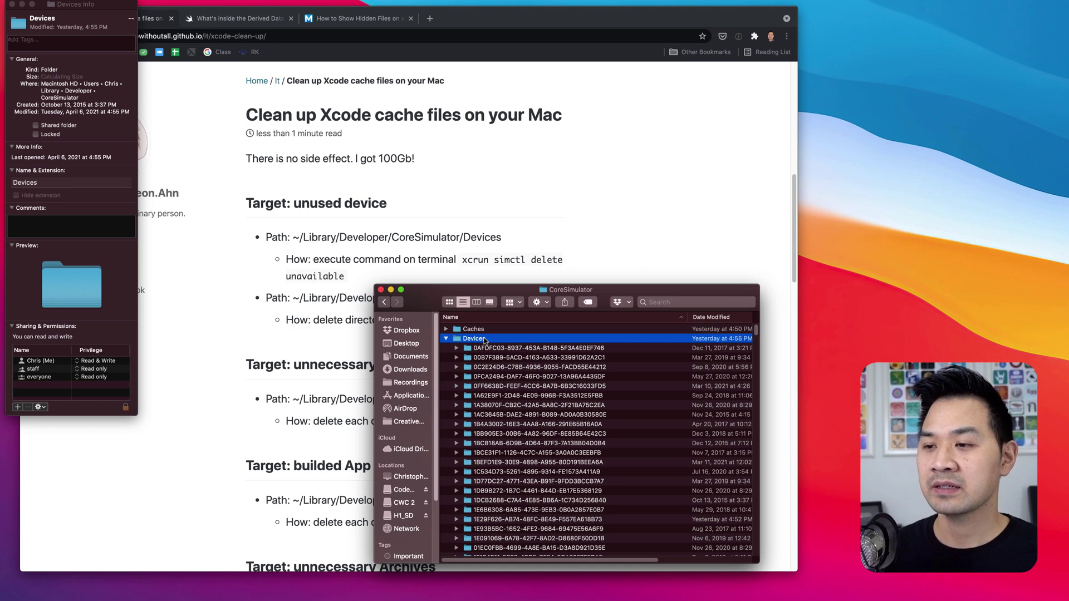
pyautogui.doubleClick(484, 339)
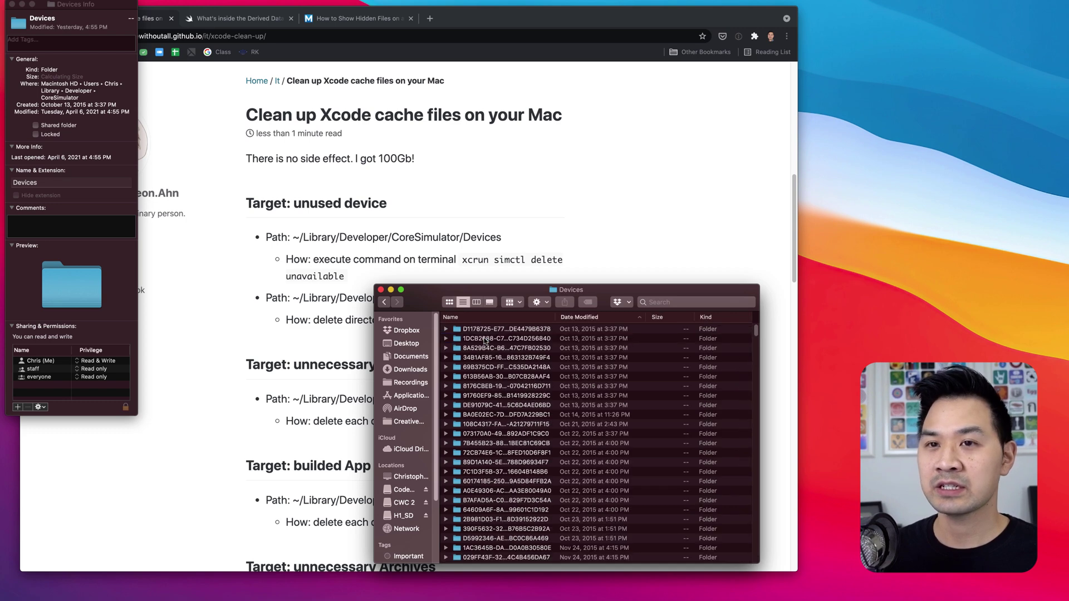
pyautogui.click(82, 7)
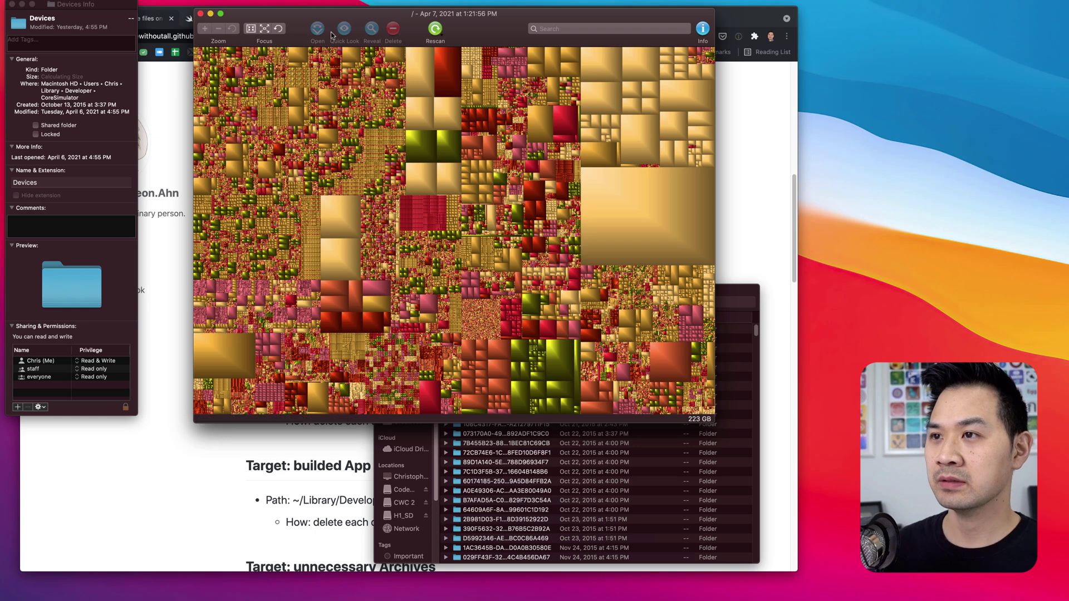
pyautogui.click(359, 91)
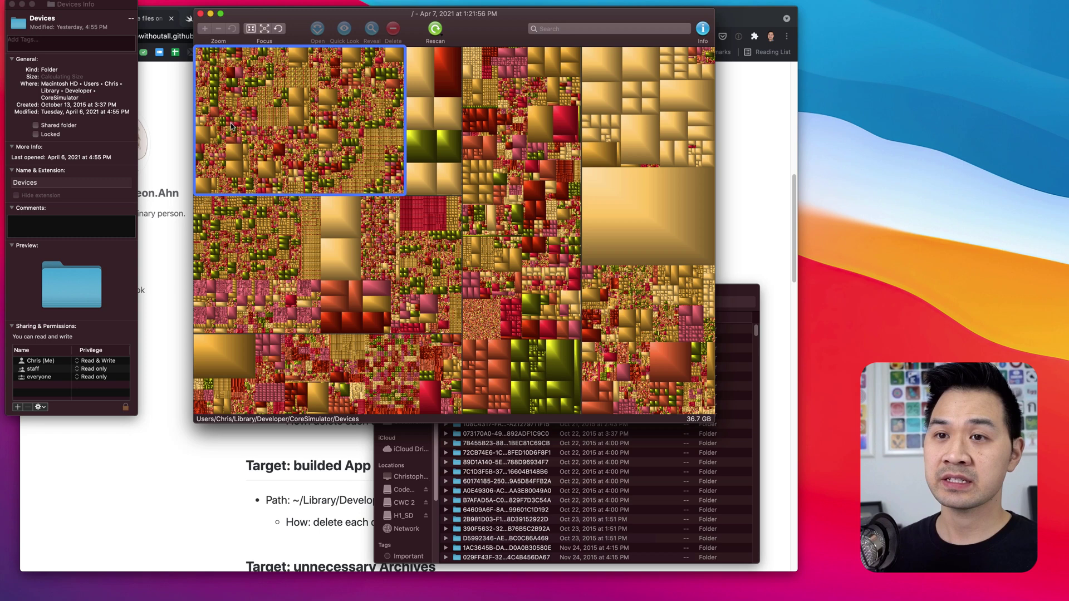
# Select every simulator device folder in Devices and move them to the Trash.
pyautogui.click(734, 295)
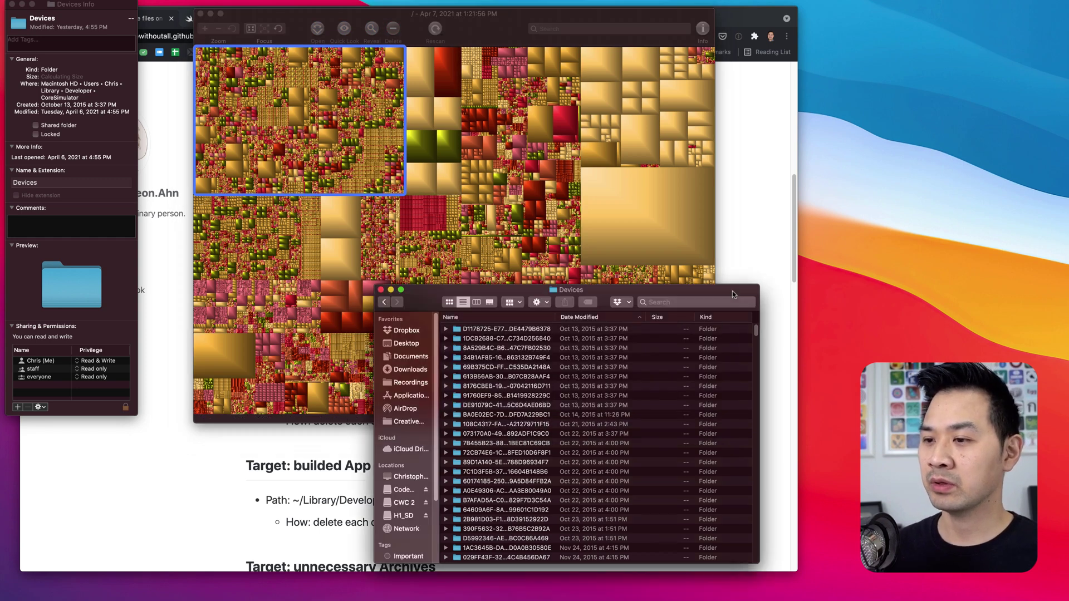
pyautogui.click(638, 405)
pyautogui.press('super+a')
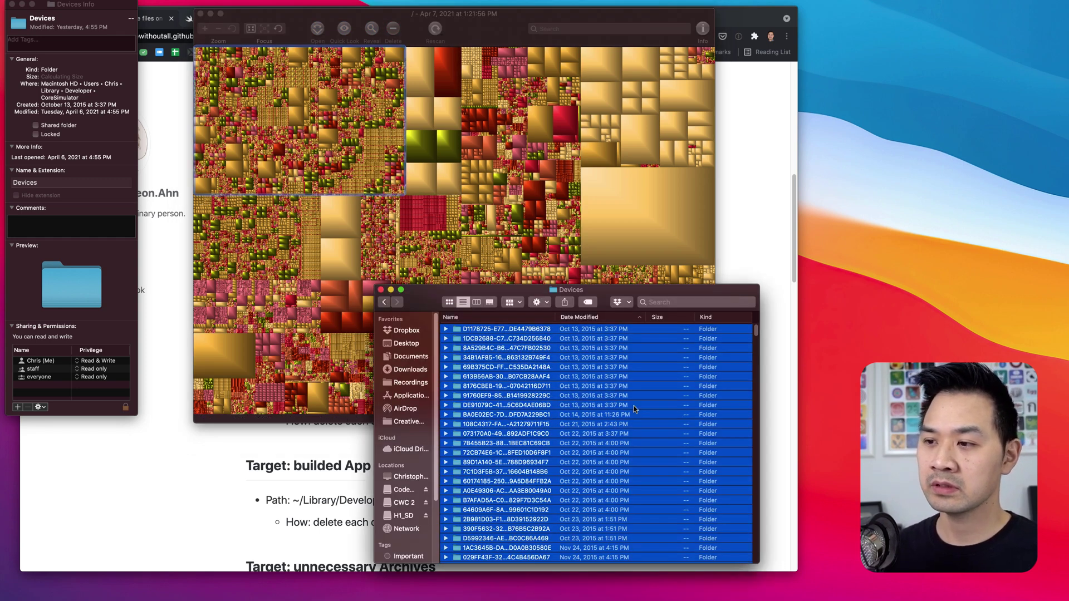
pyautogui.press('super+BackSpace')
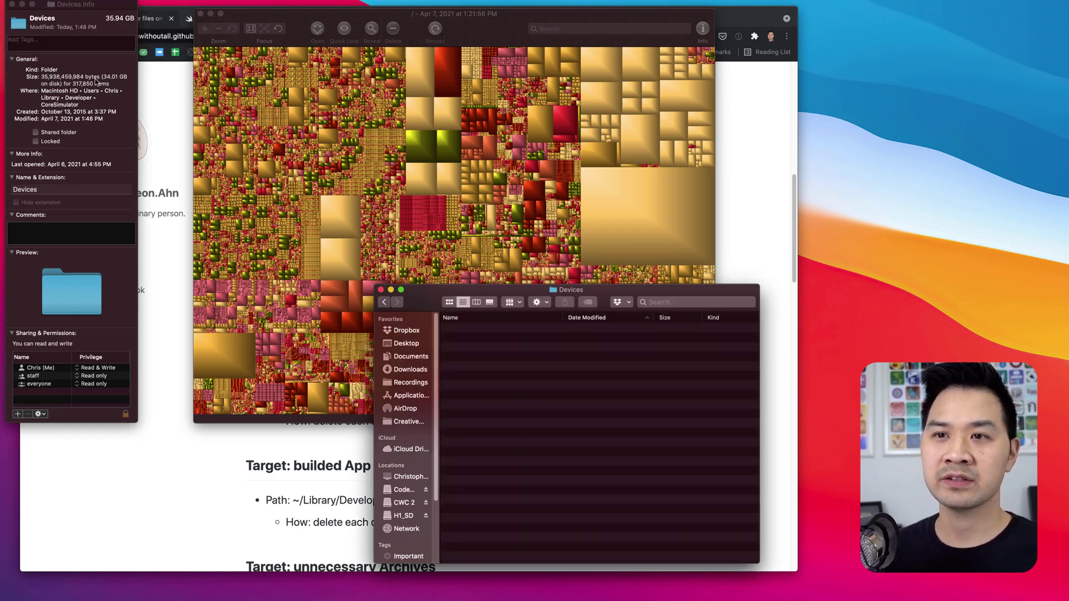
# Close the Info panel and GrandPerspective, confirm Devices is empty, and return to CoreSimulator.
pyautogui.click(11, 6)
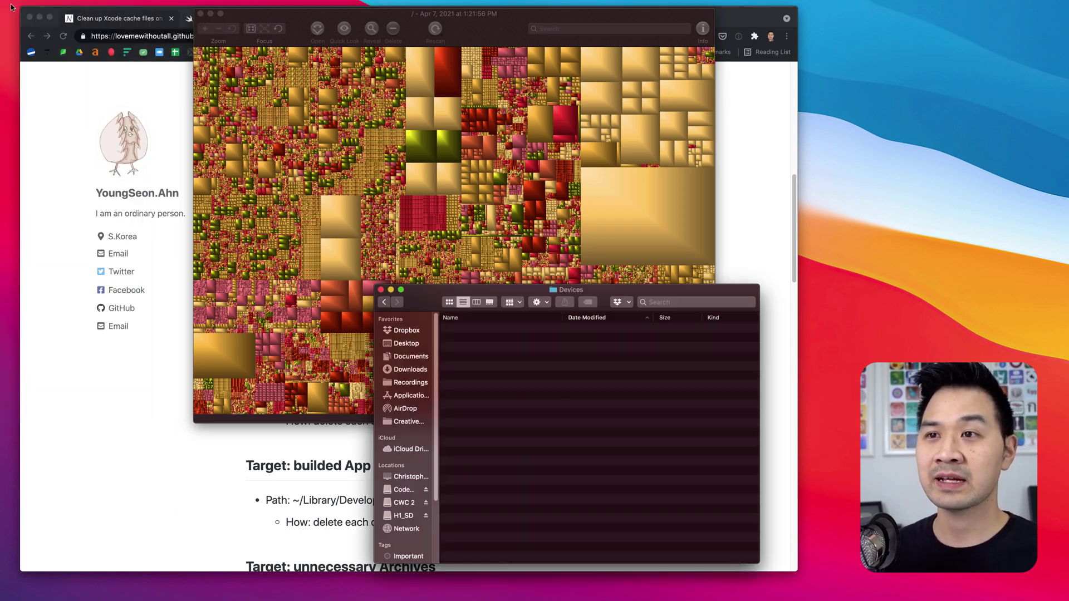
pyautogui.click(211, 13)
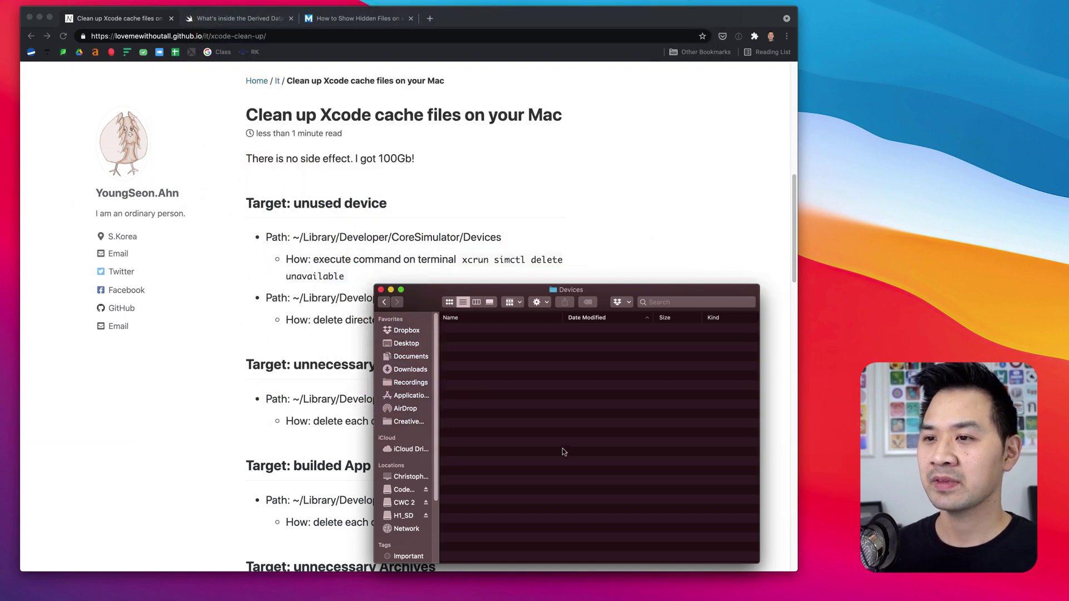
pyautogui.press('super+Up')
pyautogui.moveTo(419, 298); pyautogui.dragTo(472, 390)
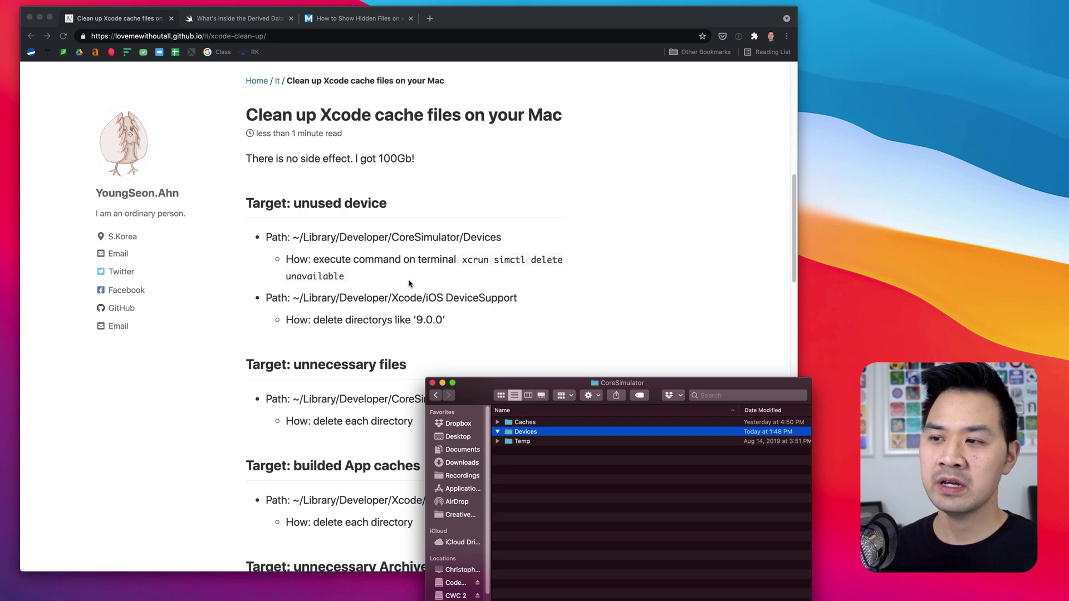
pyautogui.doubleClick(510, 433)
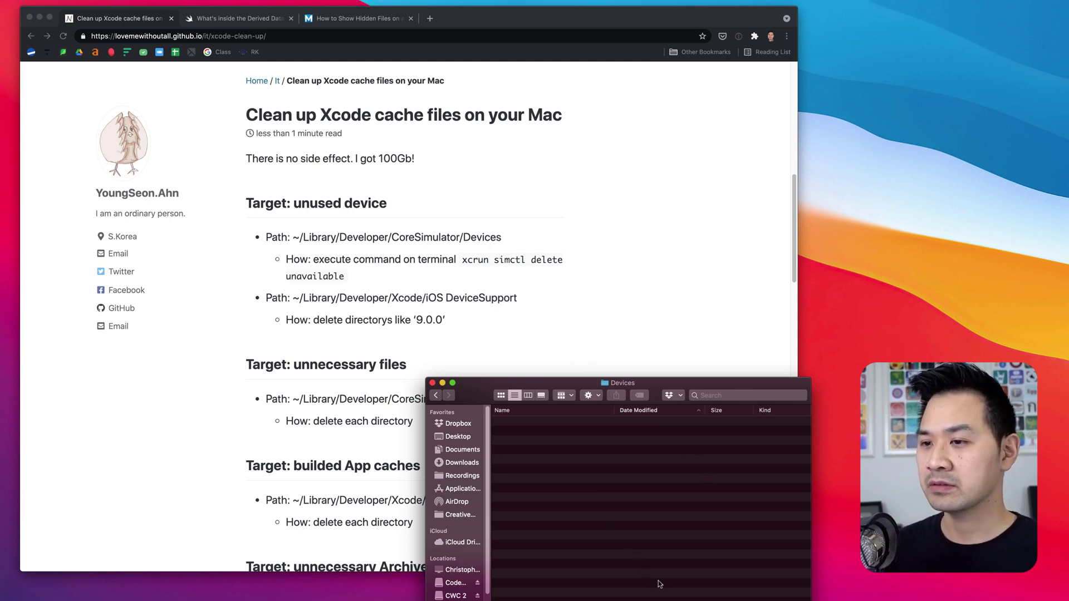
pyautogui.press('super+Up')
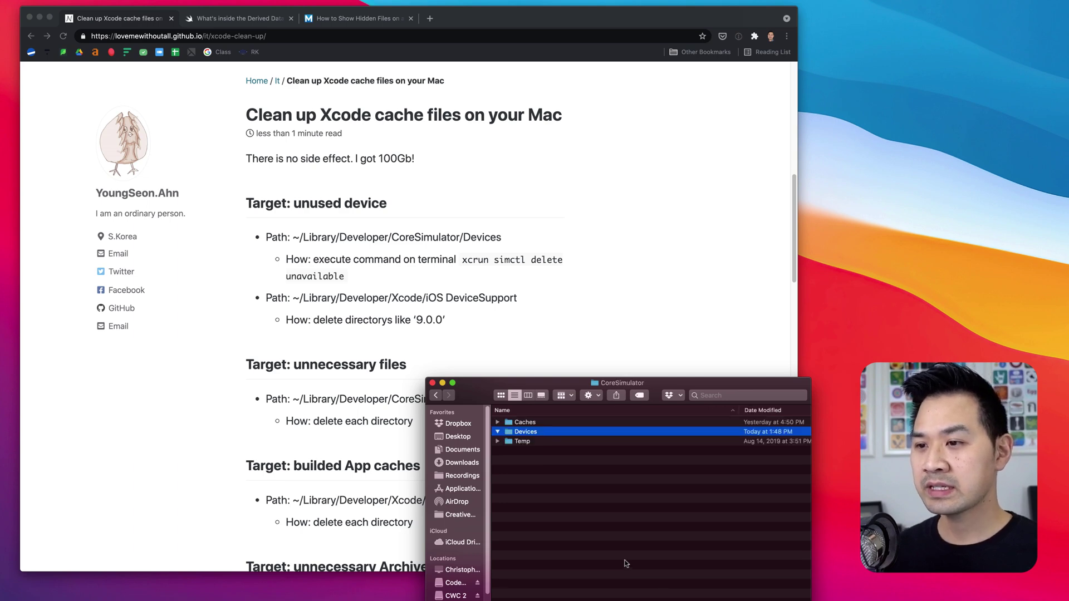
# Go from Developer into Xcode's iOS DeviceSupport folder and move the window higher.
pyautogui.press('super+Up')
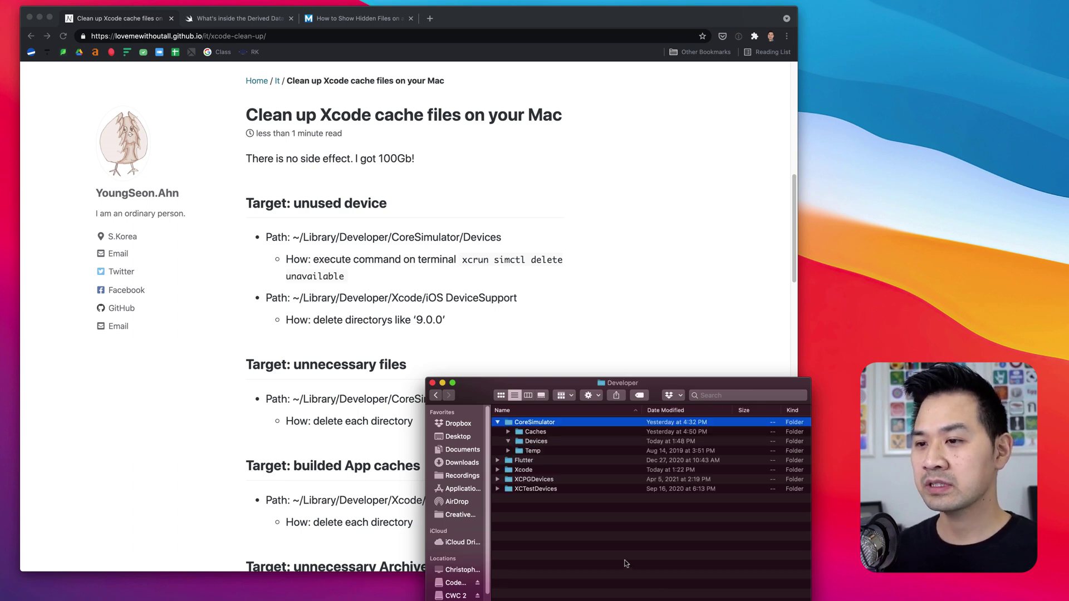
pyautogui.click(541, 471)
pyautogui.doubleClick(541, 471)
pyautogui.scroll(-5, 557, 464)
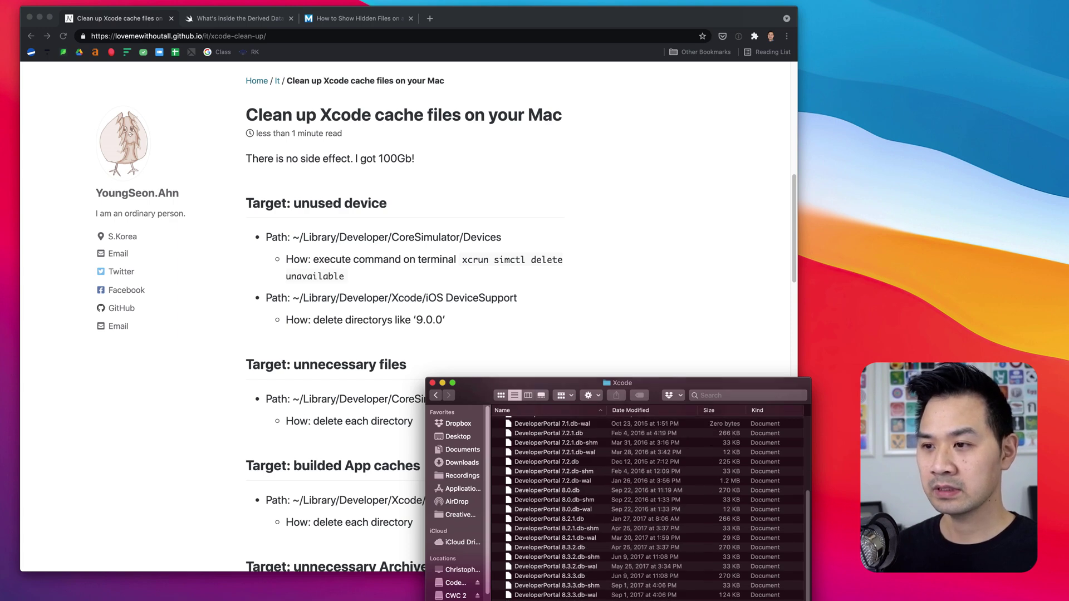
pyautogui.press('super+Down')
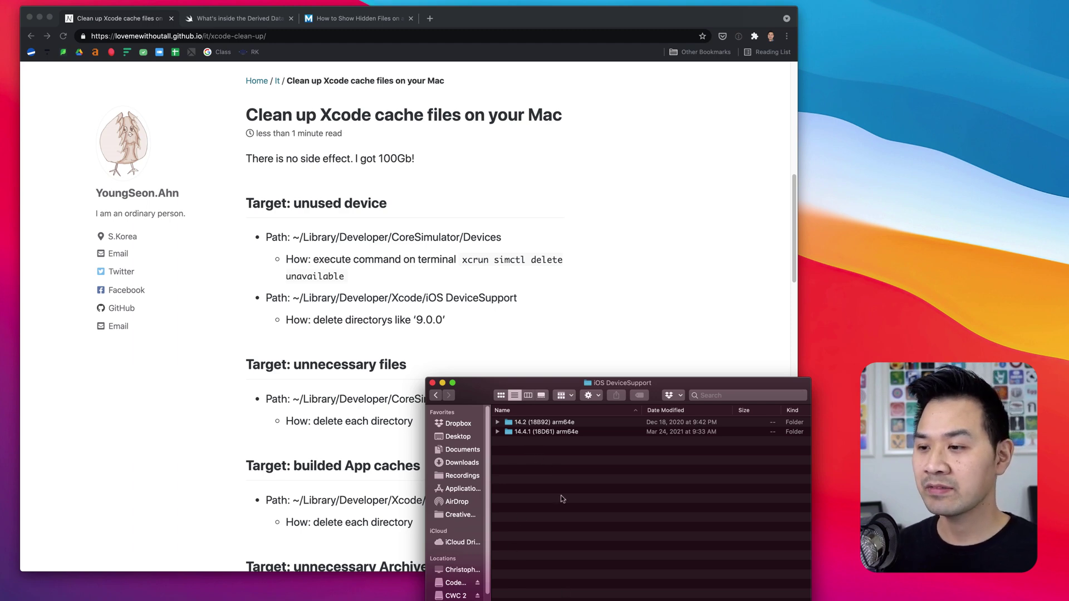
pyautogui.moveTo(476, 405); pyautogui.dragTo(524, 313)
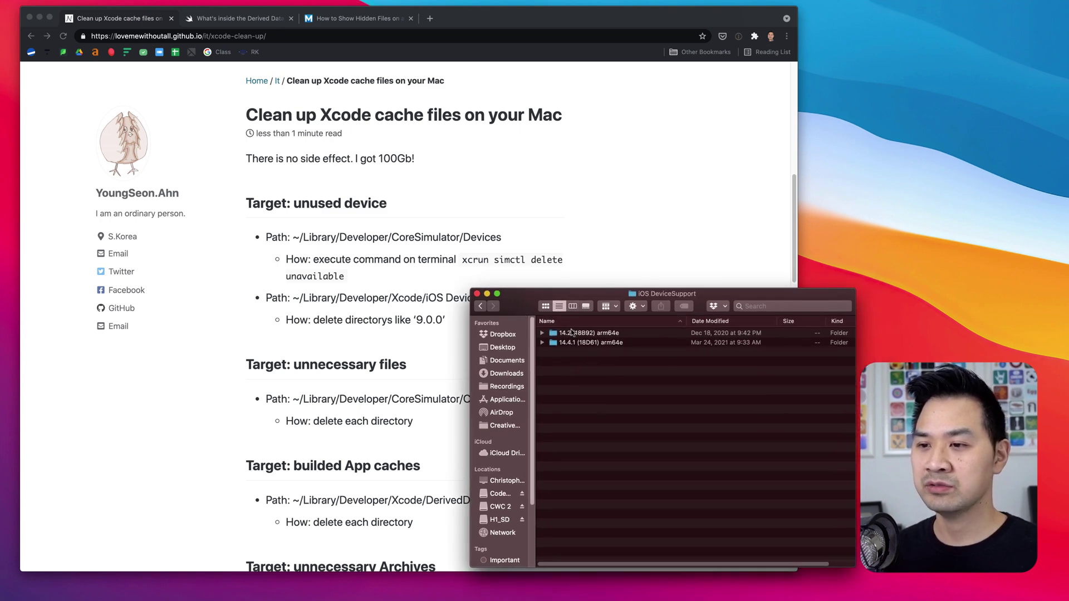
# Scroll the cleanup article, then move Finder up and left and go up to Developer.
pyautogui.click(375, 321)
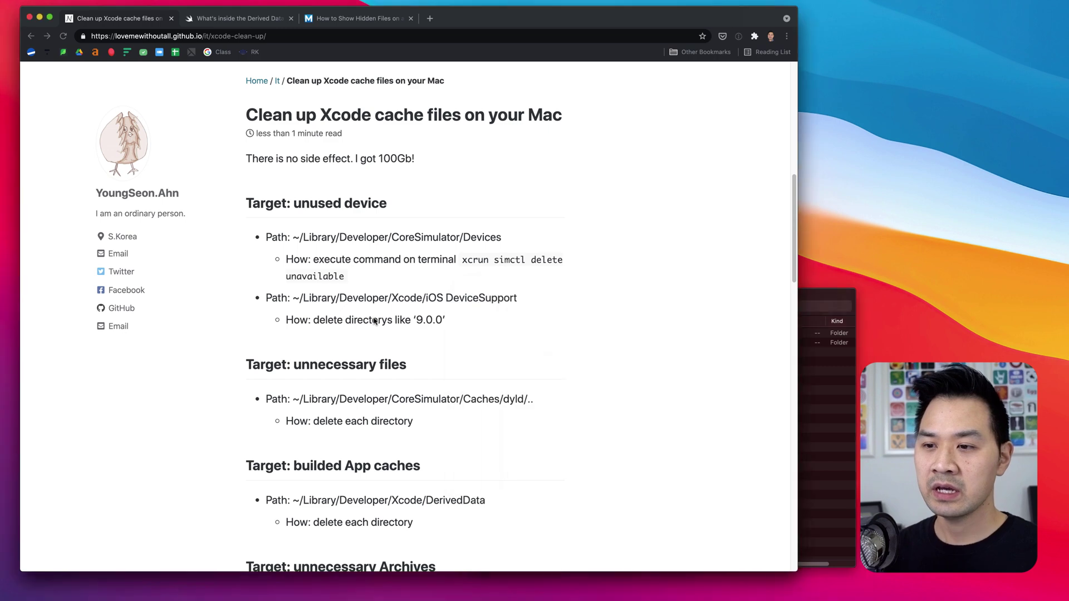
pyautogui.scroll(-5, 580, 410)
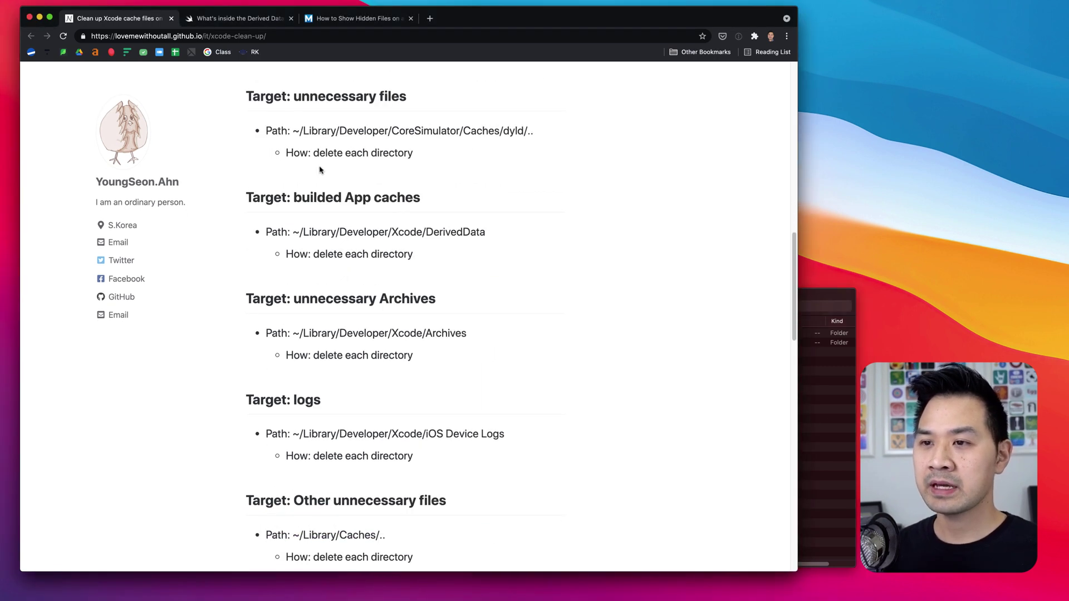
pyautogui.click(823, 381)
pyautogui.moveTo(593, 295); pyautogui.dragTo(566, 272)
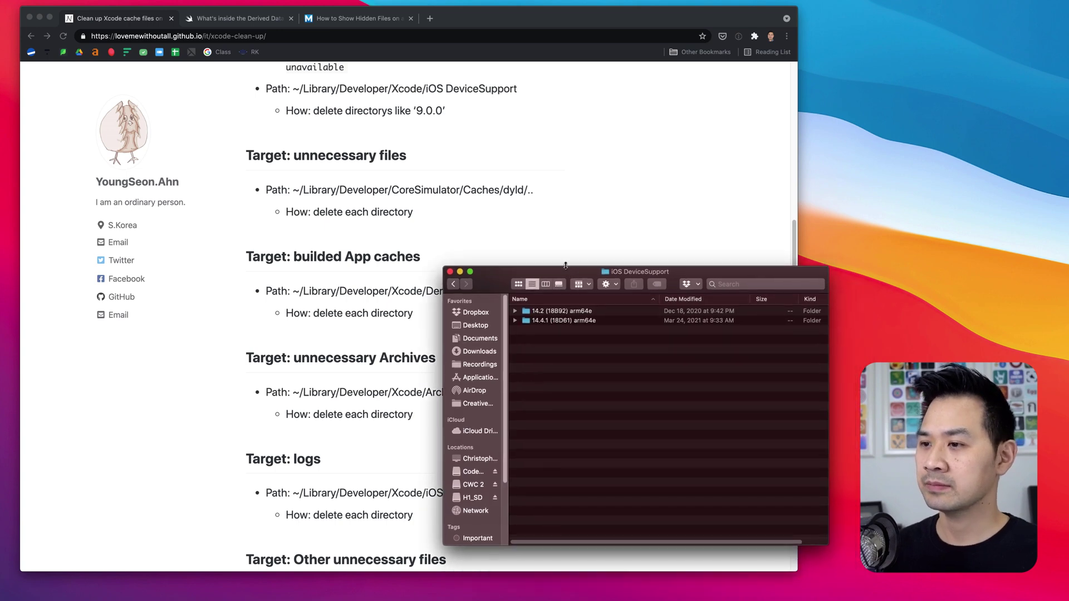
pyautogui.press('super+Up')
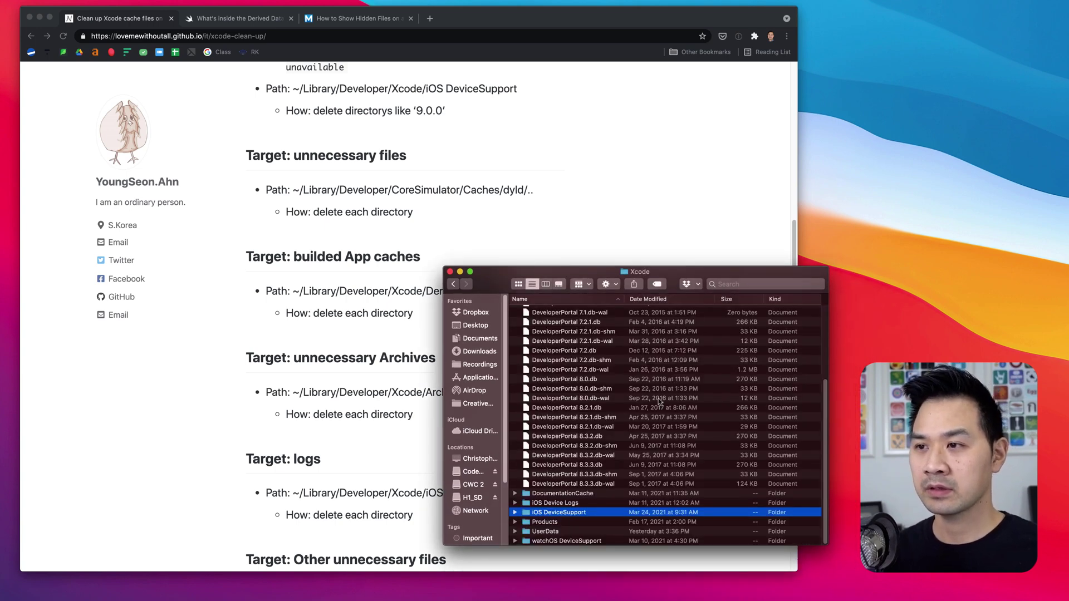
pyautogui.press('super+Up')
# Check the CoreSimulator Caches folder's size in its Get Info panel, then close it.
pyautogui.click(569, 320)
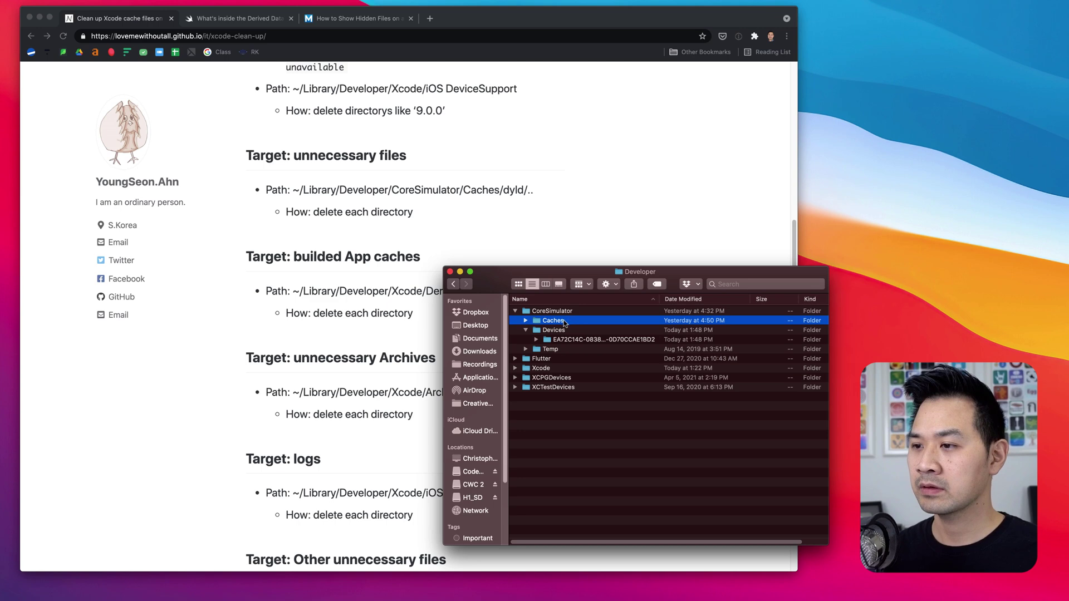
pyautogui.rightClick(565, 321)
pyautogui.click(609, 356)
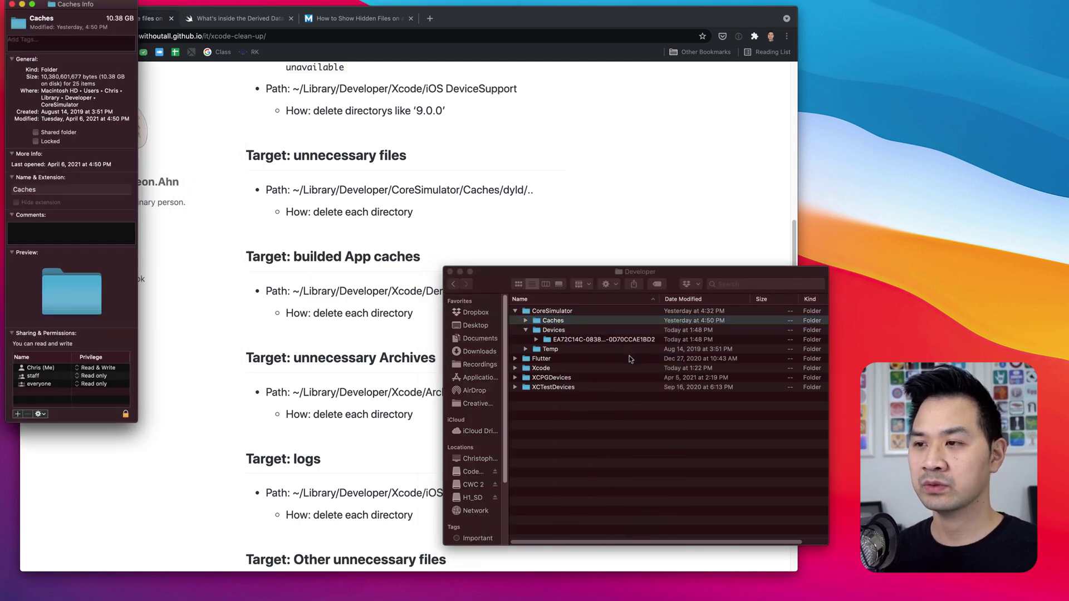
pyautogui.click(11, 4)
# Trash the 19H114 folder from Caches' dyld folder and return to CoreSimulator.
pyautogui.doubleClick(552, 322)
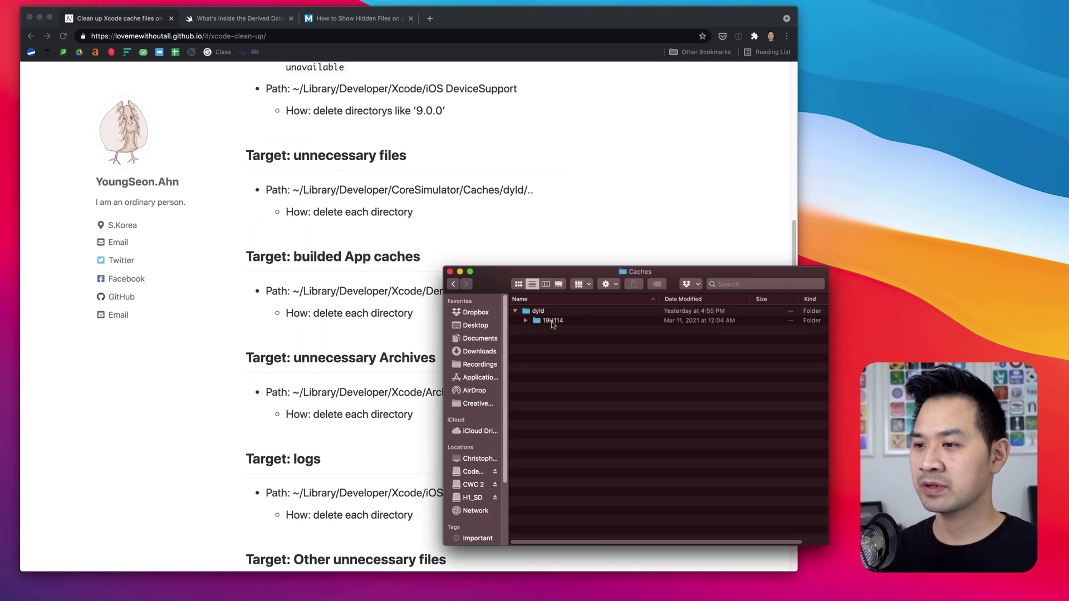
pyautogui.click(581, 322)
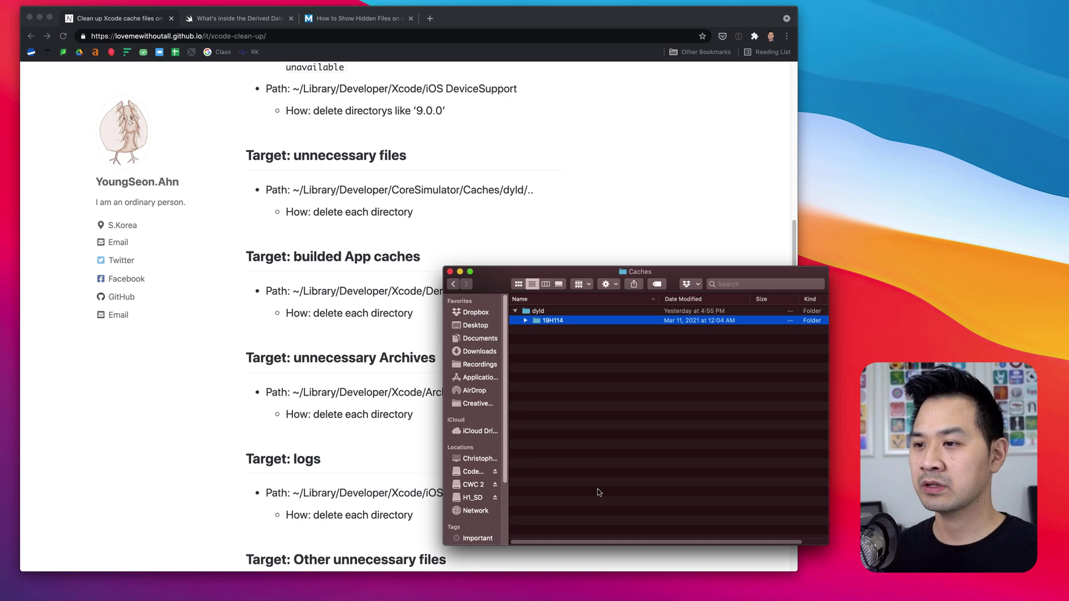
pyautogui.press('super+BackSpace')
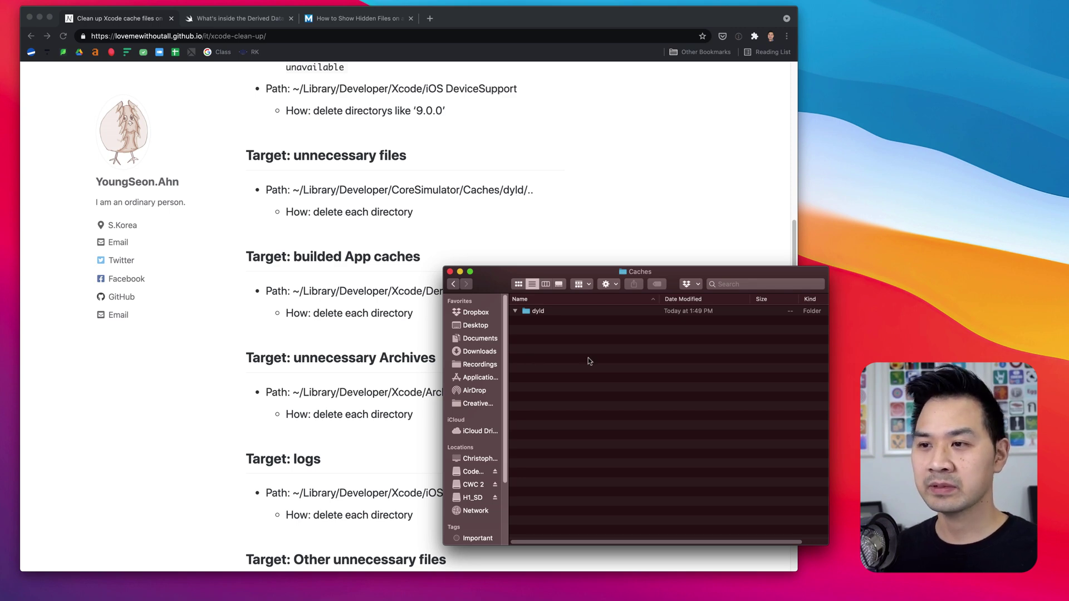
pyautogui.press('super+Up')
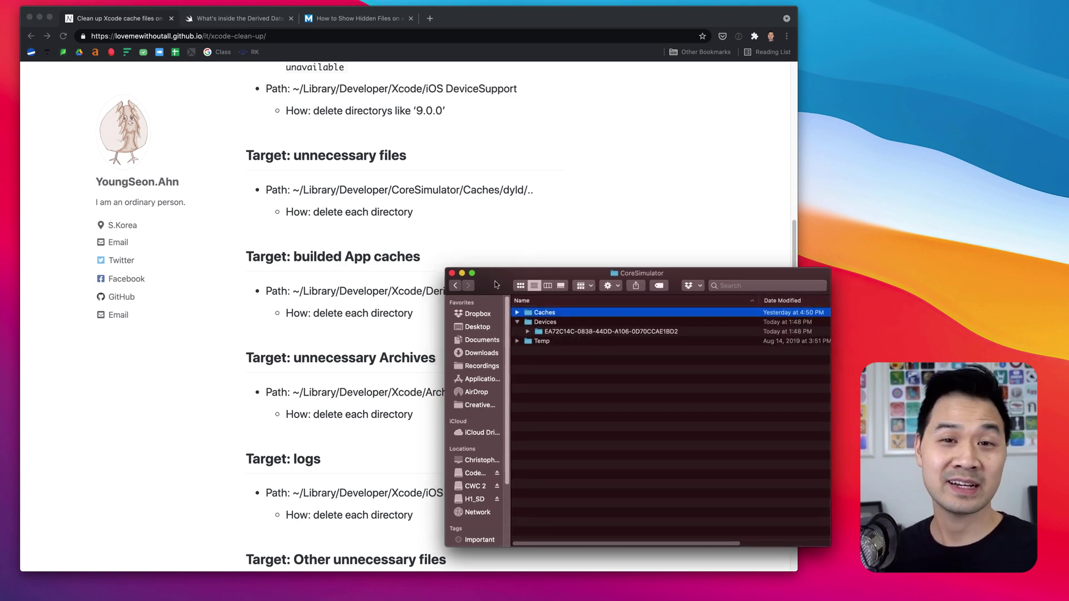
# Check DerivedData's 9.34 GB size, open the folder, and view the Derived Data explainer article.
pyautogui.moveTo(497, 285); pyautogui.dragTo(495, 340)
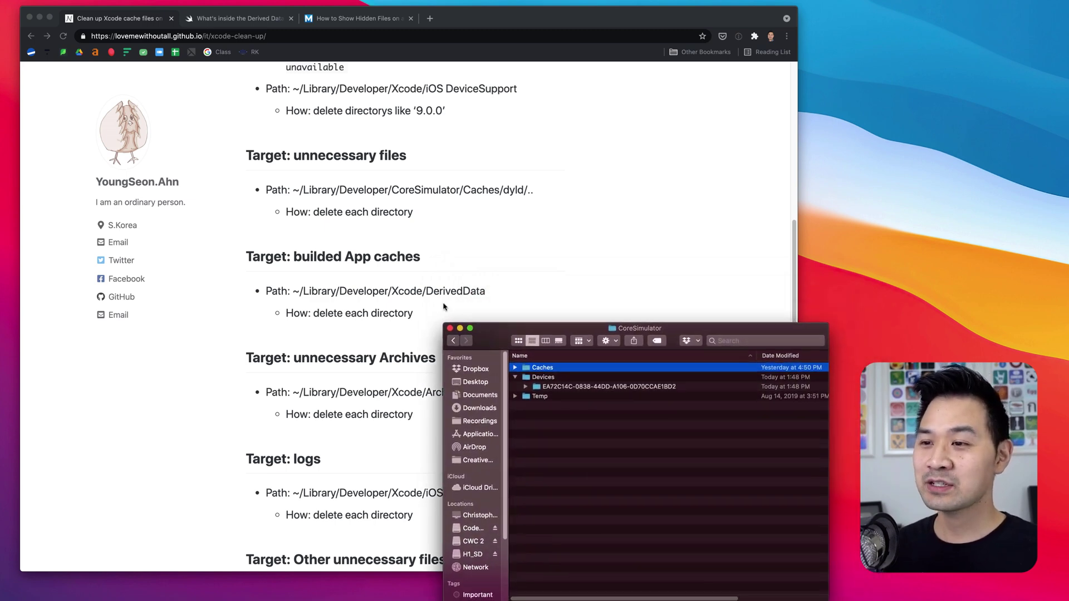
pyautogui.press('super+Up')
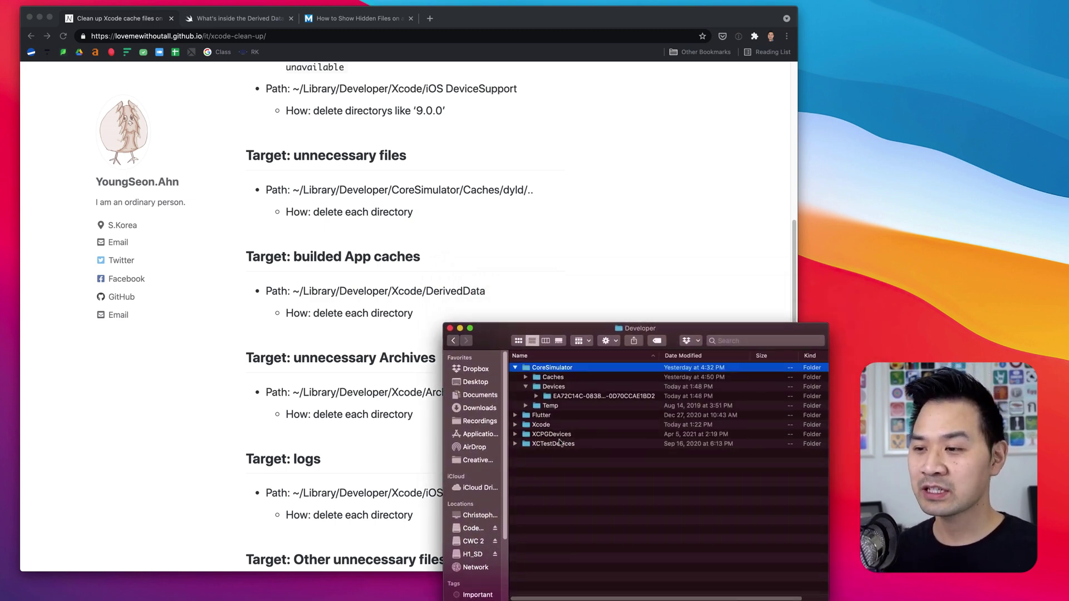
pyautogui.click(559, 425)
pyautogui.press('Right')
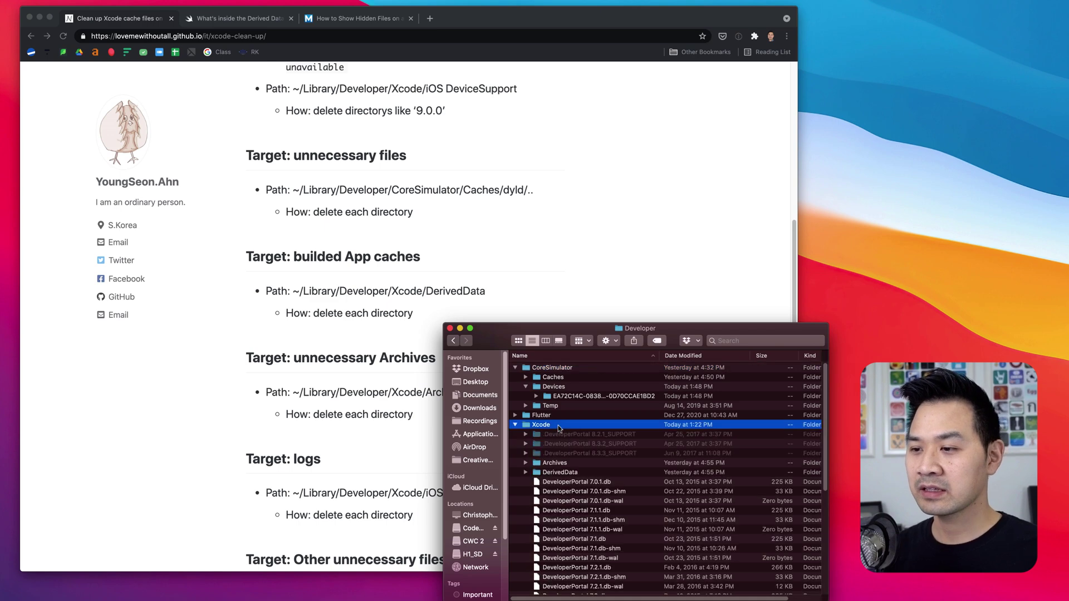
pyautogui.click(575, 474)
pyautogui.rightClick(576, 474)
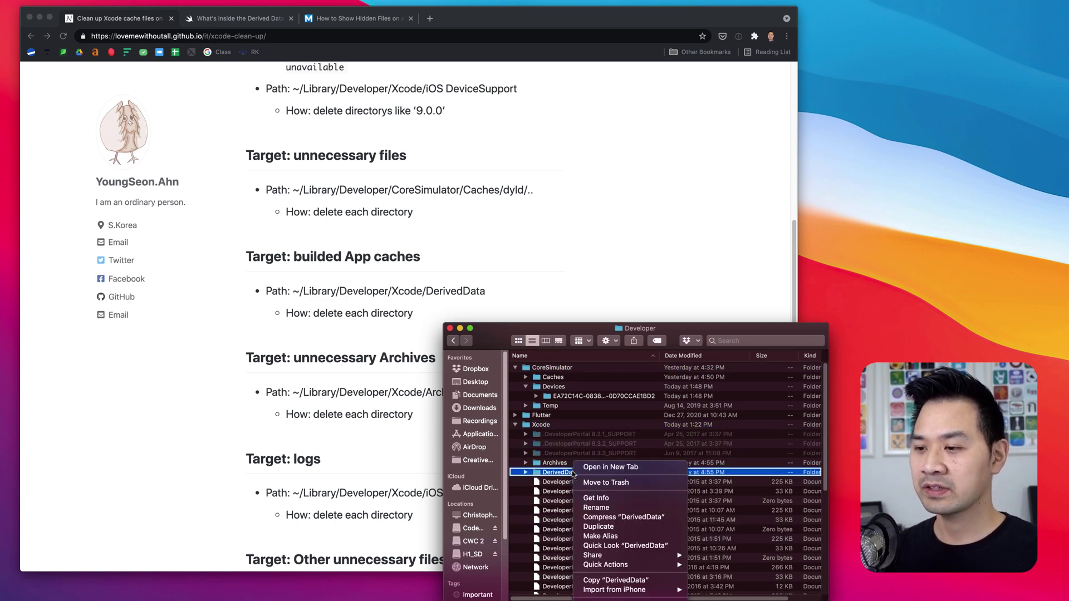
pyautogui.click(591, 498)
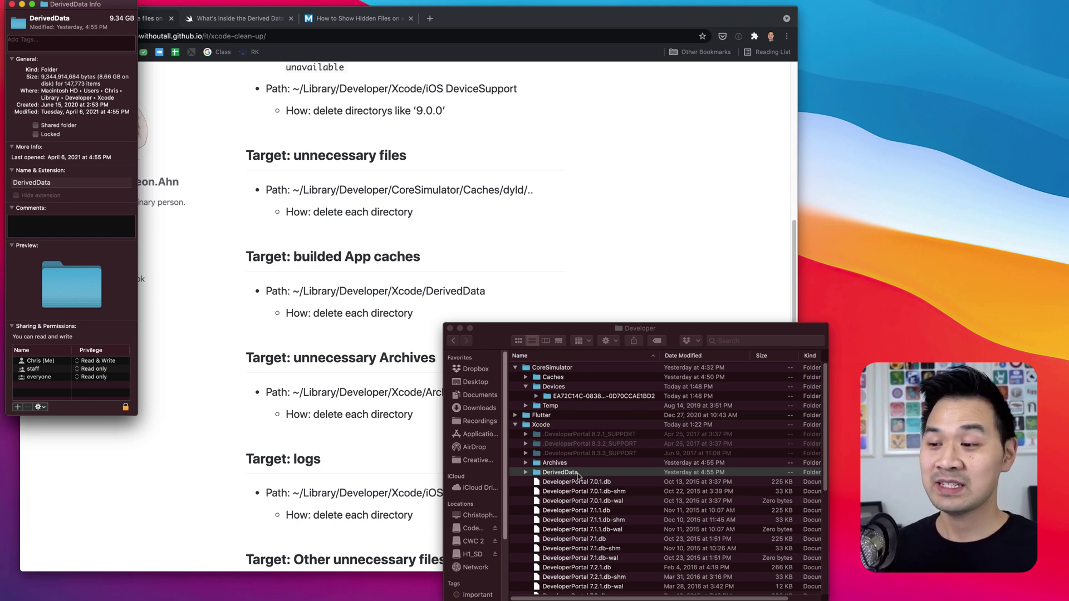
pyautogui.doubleClick(578, 474)
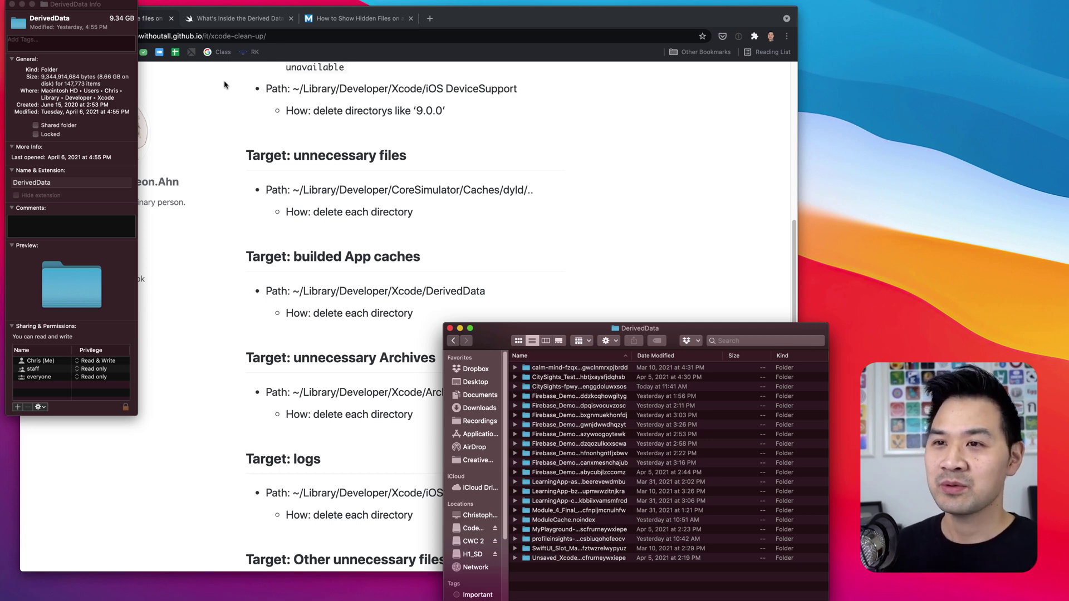
pyautogui.click(248, 17)
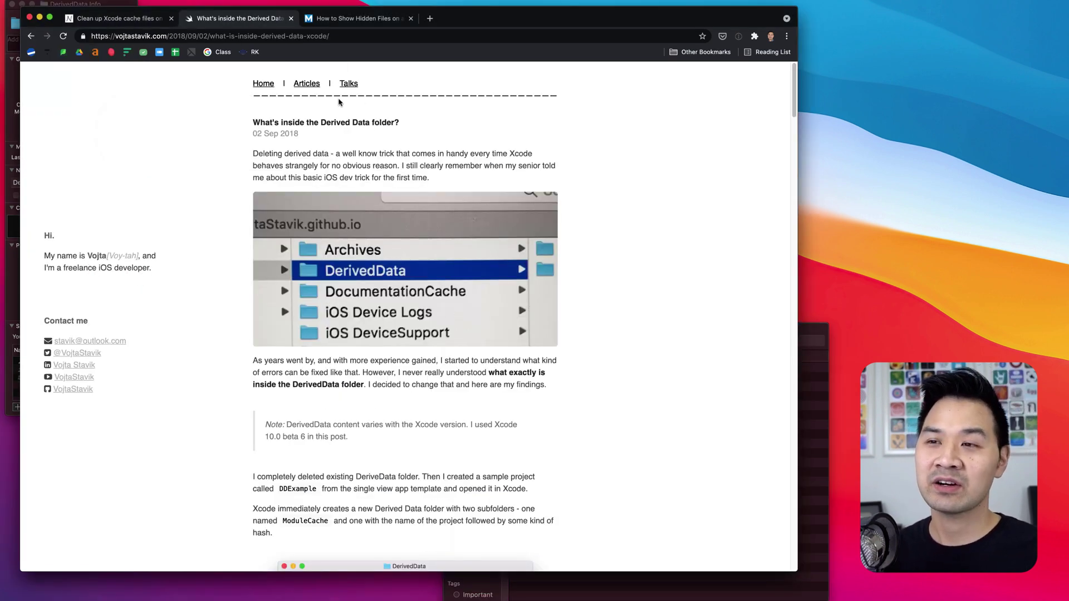
# Show the 'Clean up Xcode cache files' tab with the DerivedData Finder window in front.
pyautogui.click(124, 18)
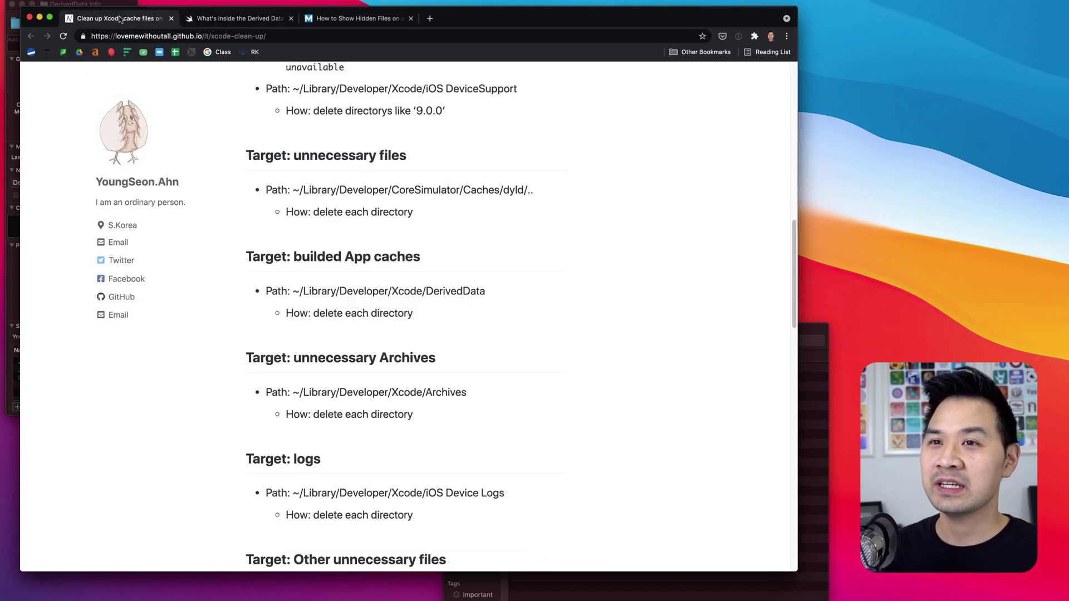
pyautogui.click(817, 332)
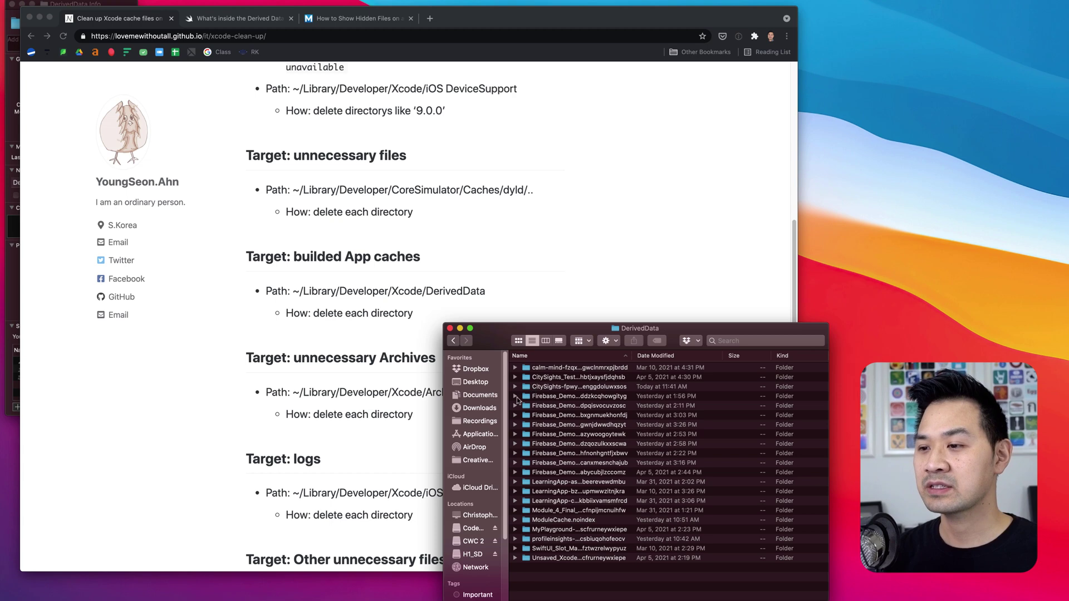
# Select all project folders in DerivedData and move them to the Trash.
pyautogui.click(630, 446)
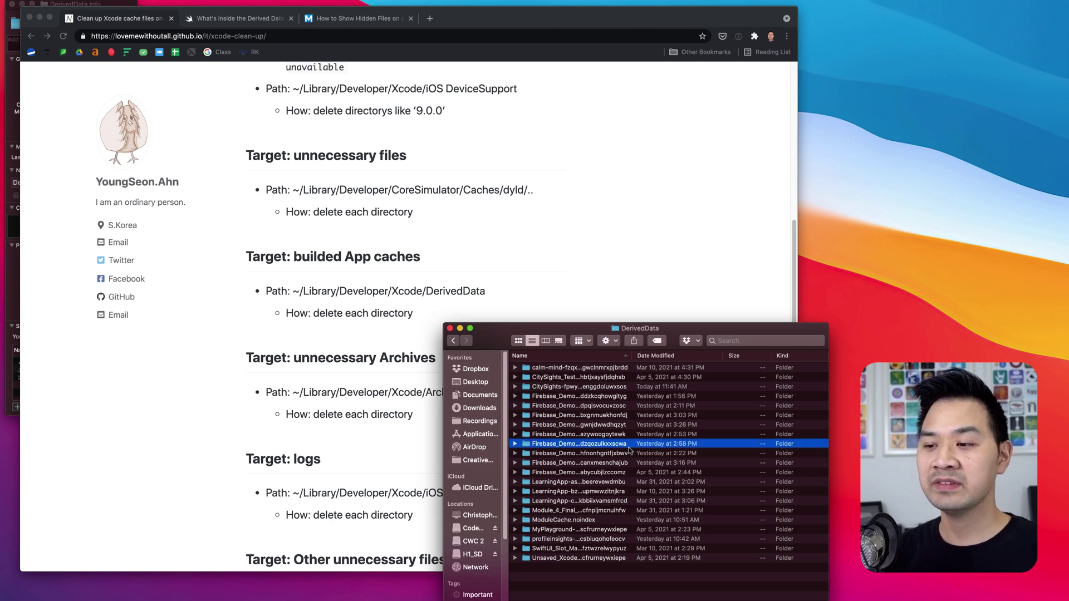
pyautogui.press('super+a')
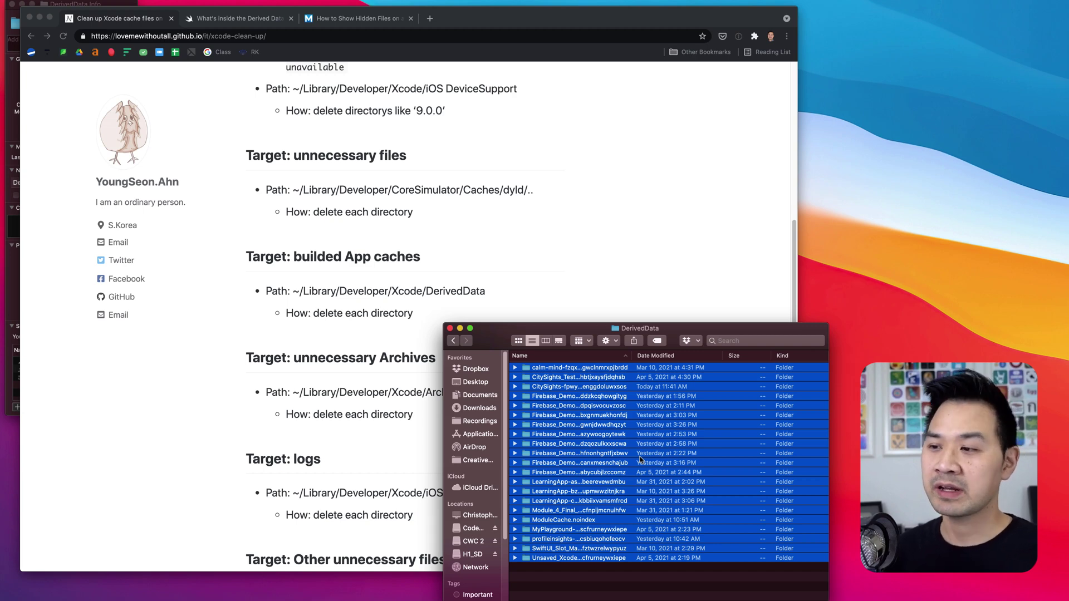
pyautogui.press('super+BackSpace')
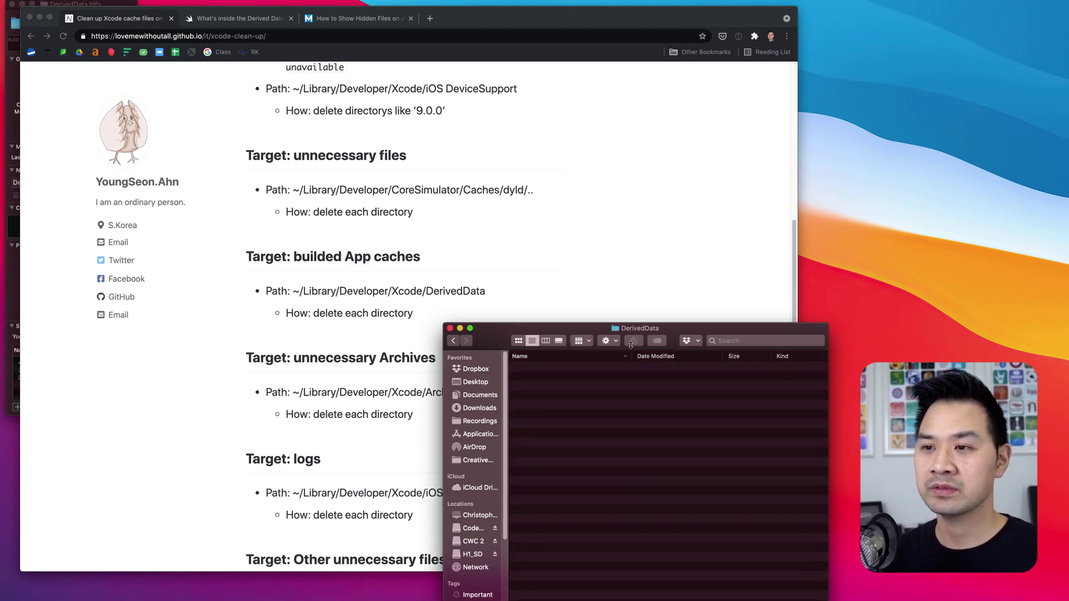
pyautogui.click(555, 204)
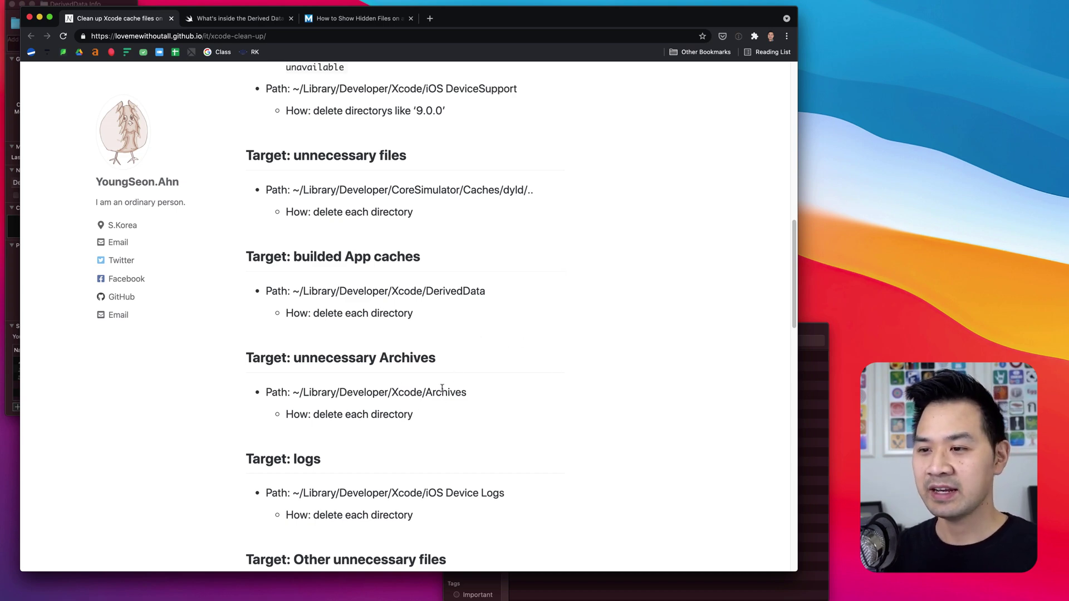
# Open Xcode's Archives folder and peek into the 2017-01-27 and 2018-03-22 folders.
pyautogui.click(816, 379)
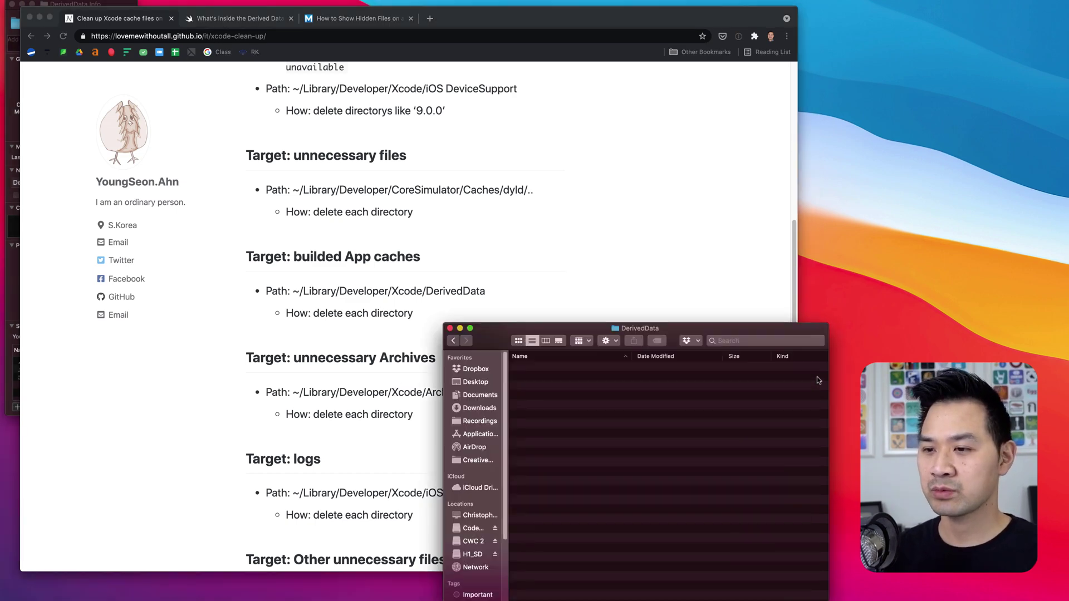
pyautogui.press('super+Up')
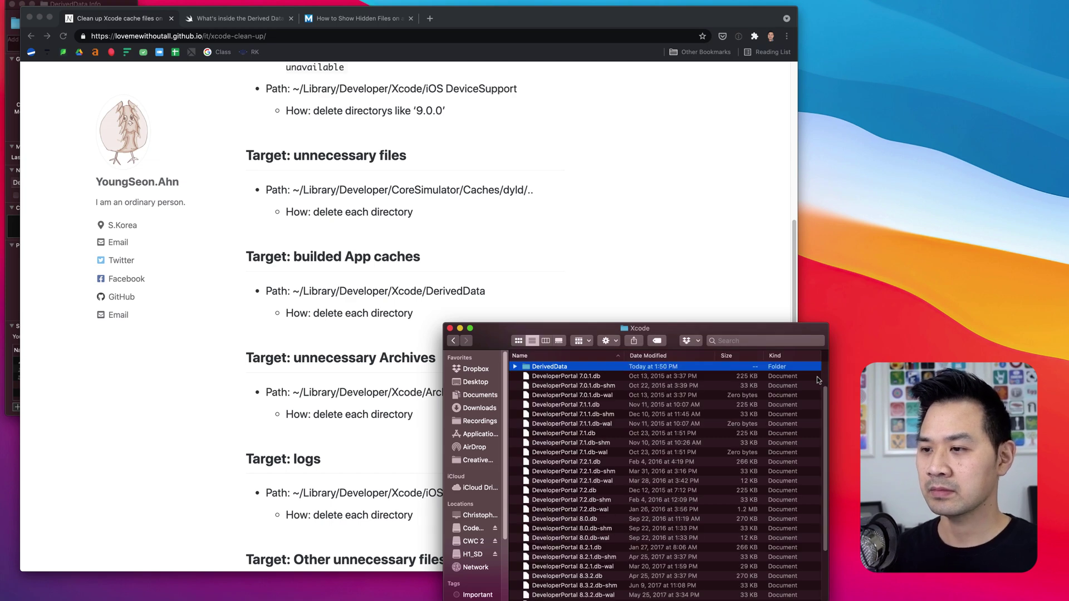
pyautogui.scroll(-3, 817, 377)
pyautogui.scroll(5, 583, 573)
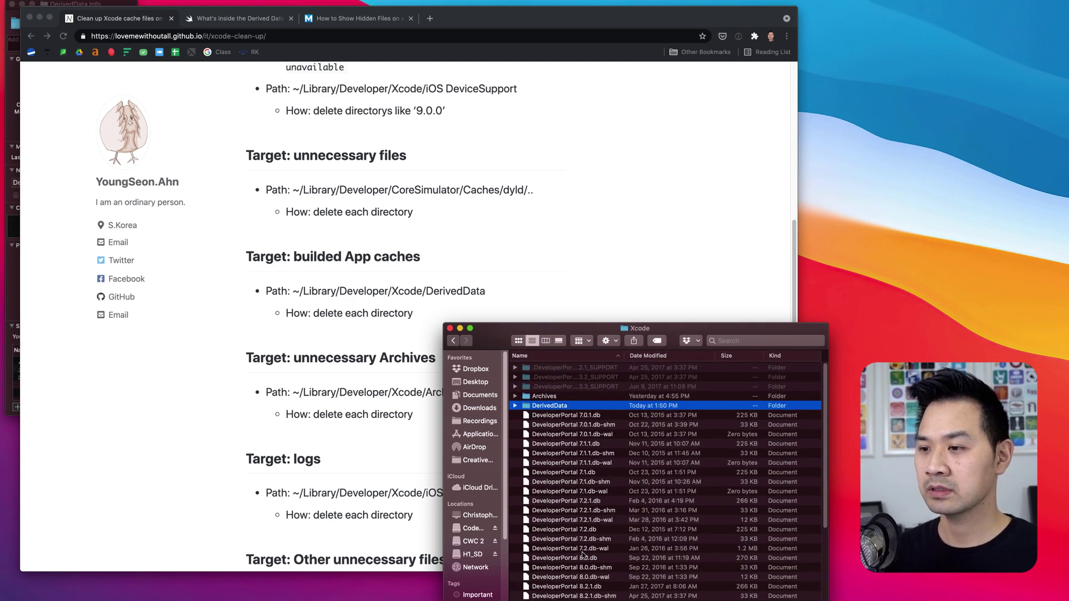
pyautogui.doubleClick(549, 398)
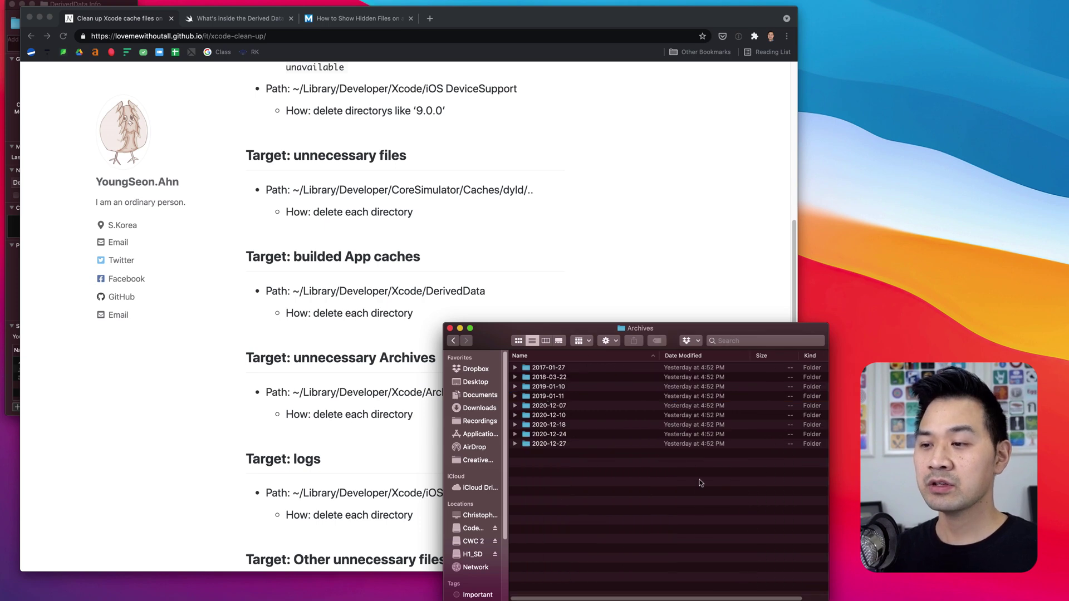
pyautogui.click(515, 368)
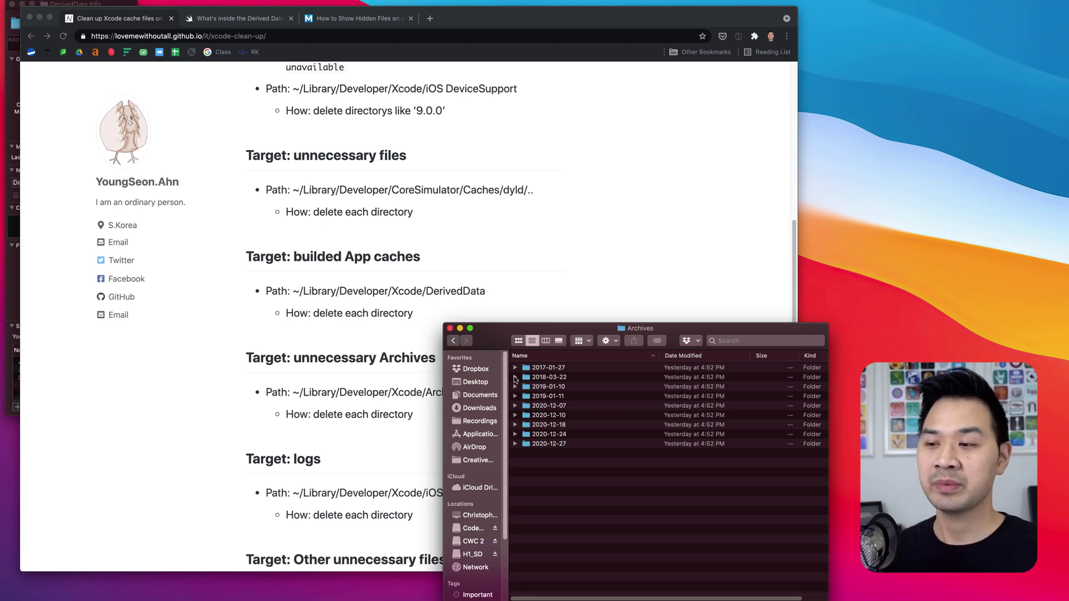
pyautogui.click(515, 378)
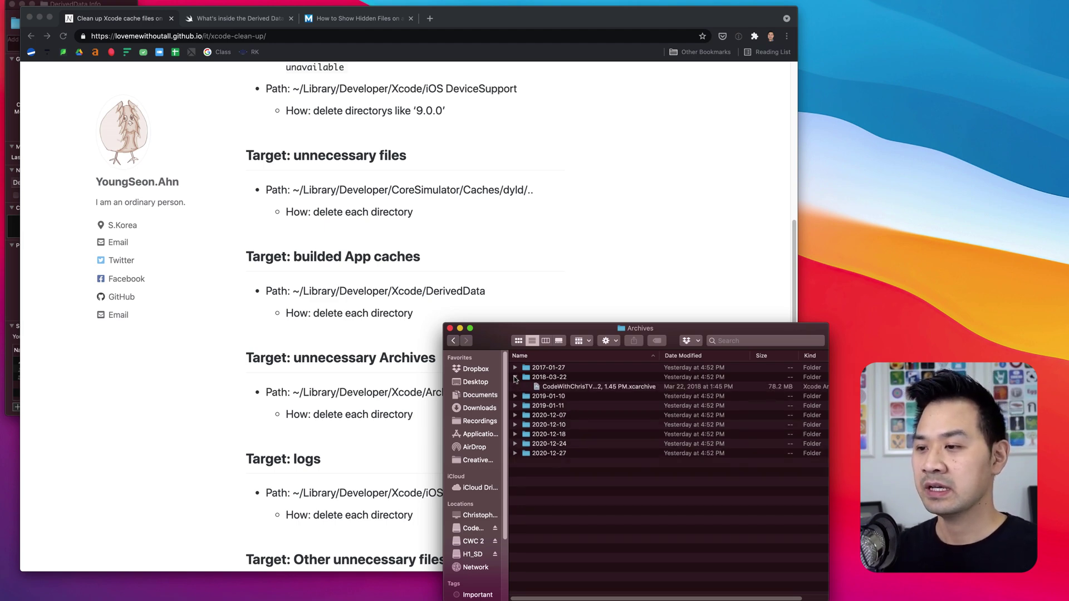
pyautogui.click(516, 378)
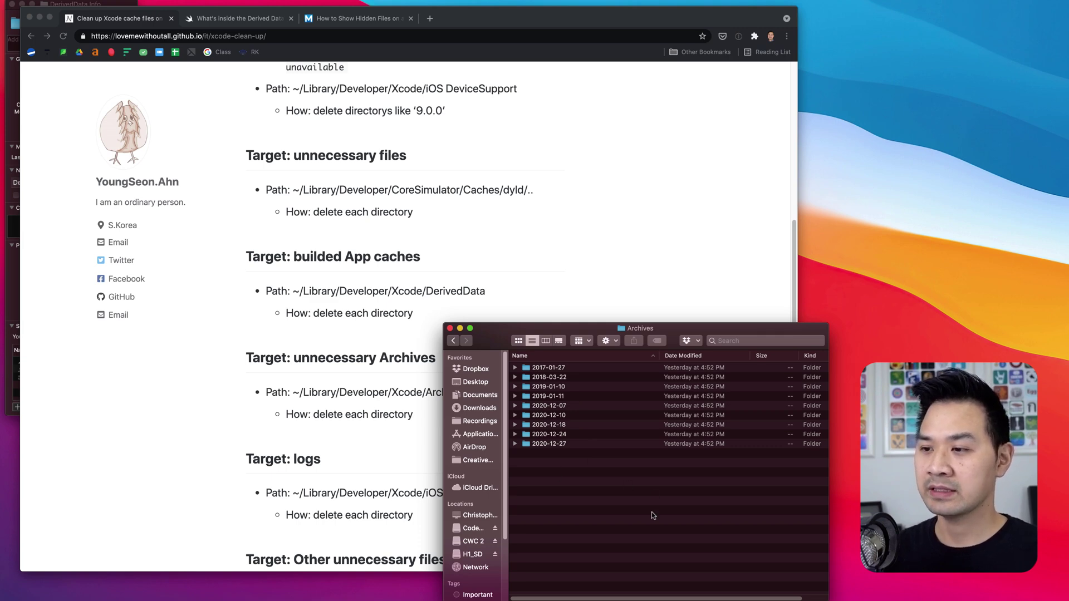
pyautogui.press('super+Up')
# Confirm Archives is 5.38 GB, then move all nine dated archive folders to the Trash.
pyautogui.rightClick(544, 397)
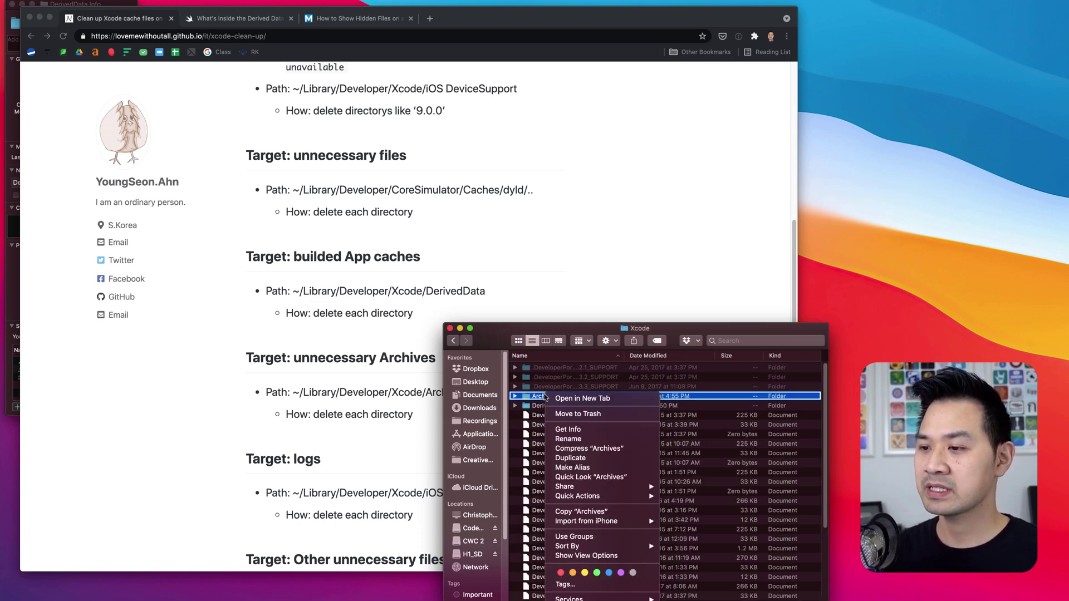
pyautogui.click(615, 432)
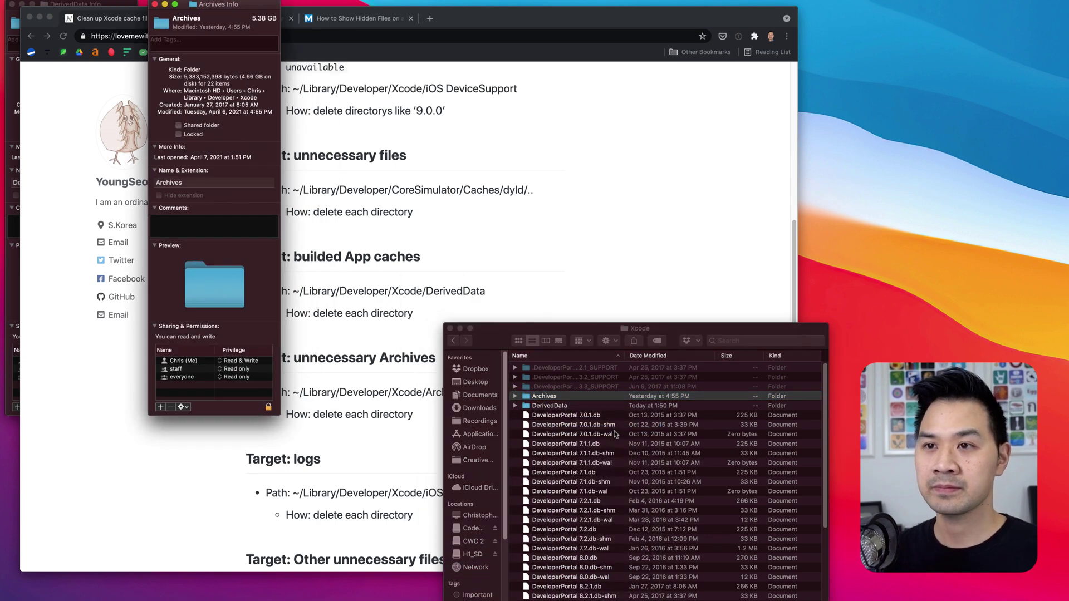
pyautogui.click(155, 4)
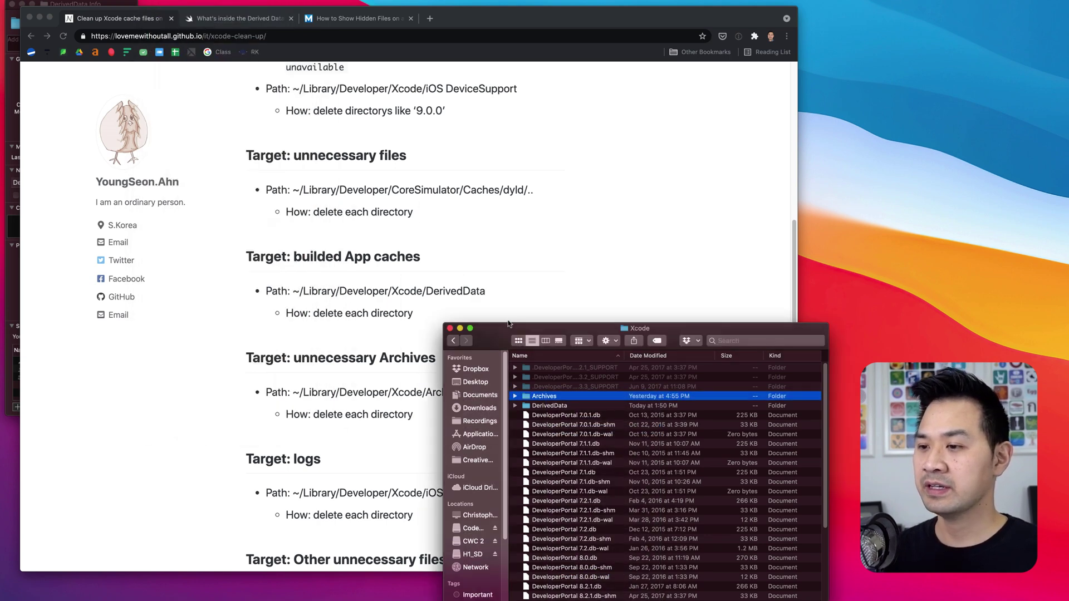
pyautogui.doubleClick(548, 397)
pyautogui.press('super+a')
pyautogui.press('super+BackSpace')
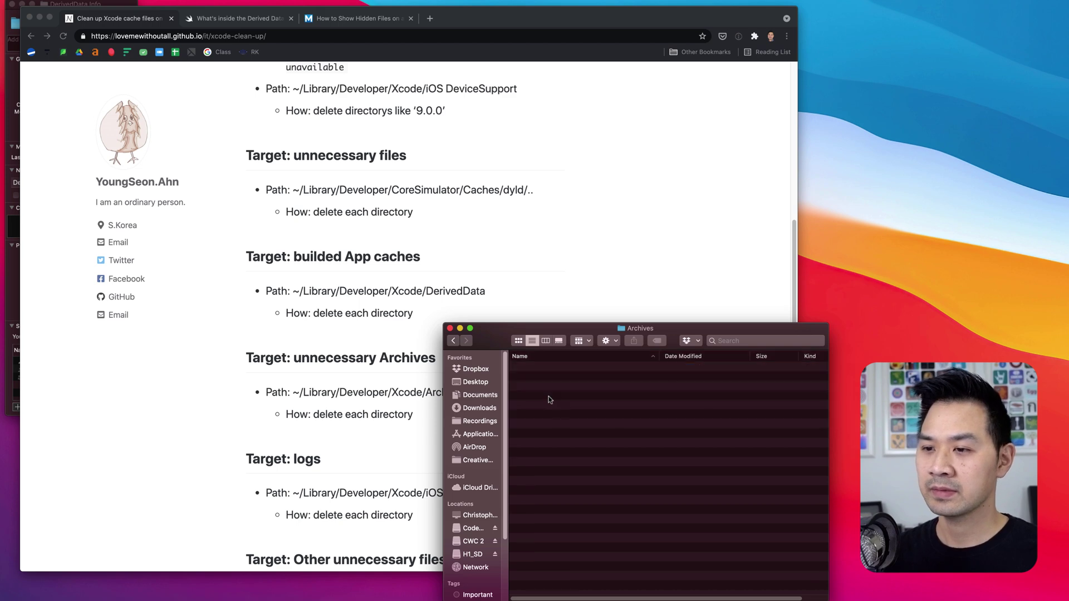
pyautogui.click(378, 382)
# Return to the Xcode folder and check the iOS Device Logs folder's size in its Info window.
pyautogui.scroll(-5, 460, 421)
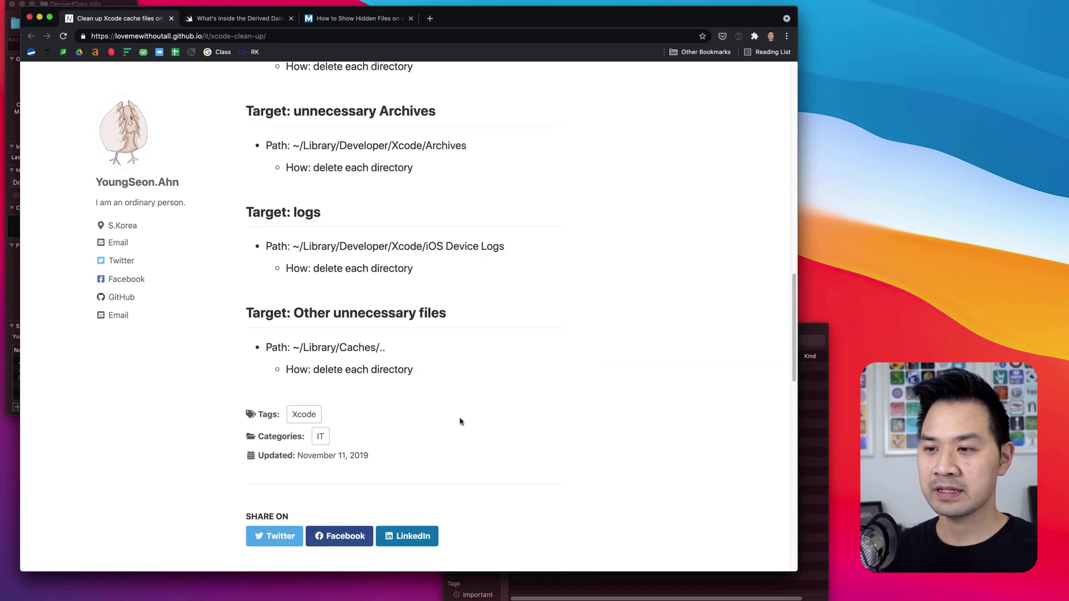
pyautogui.scroll(1, 410, 263)
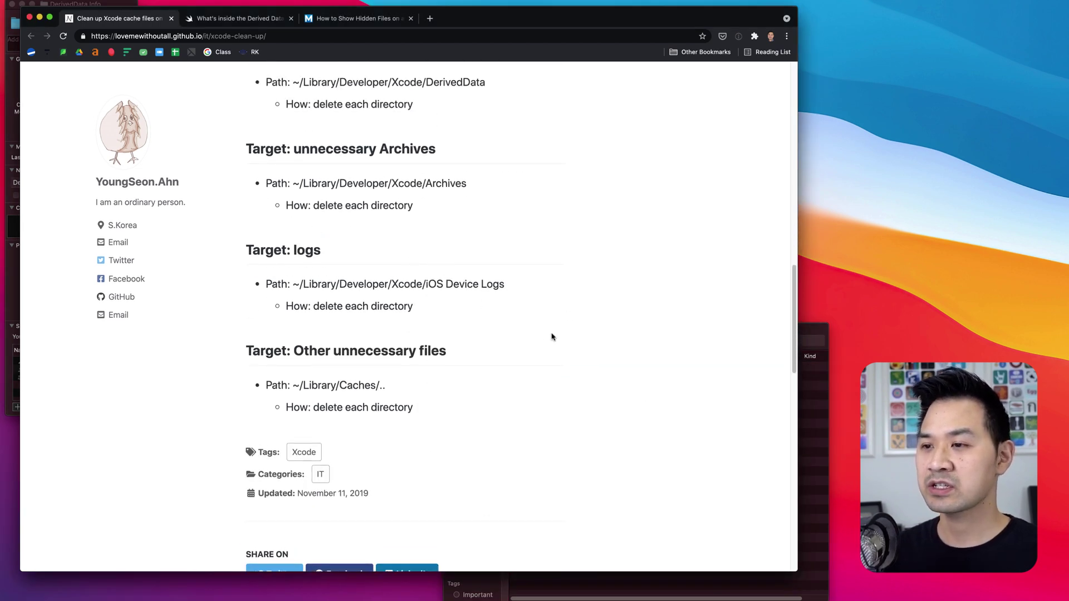
pyautogui.click(823, 412)
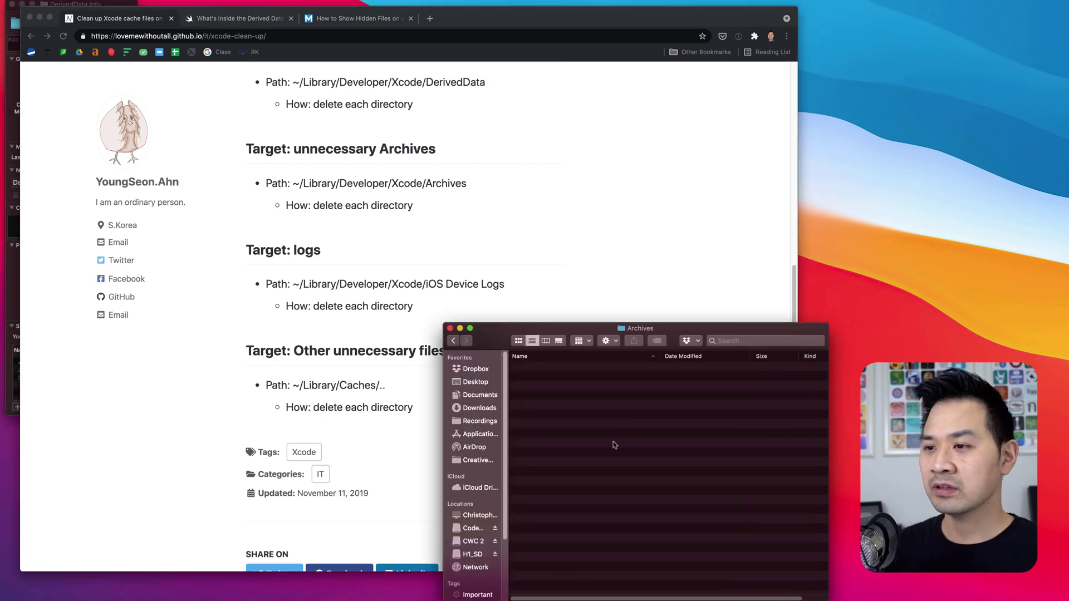
pyautogui.press('super+Up')
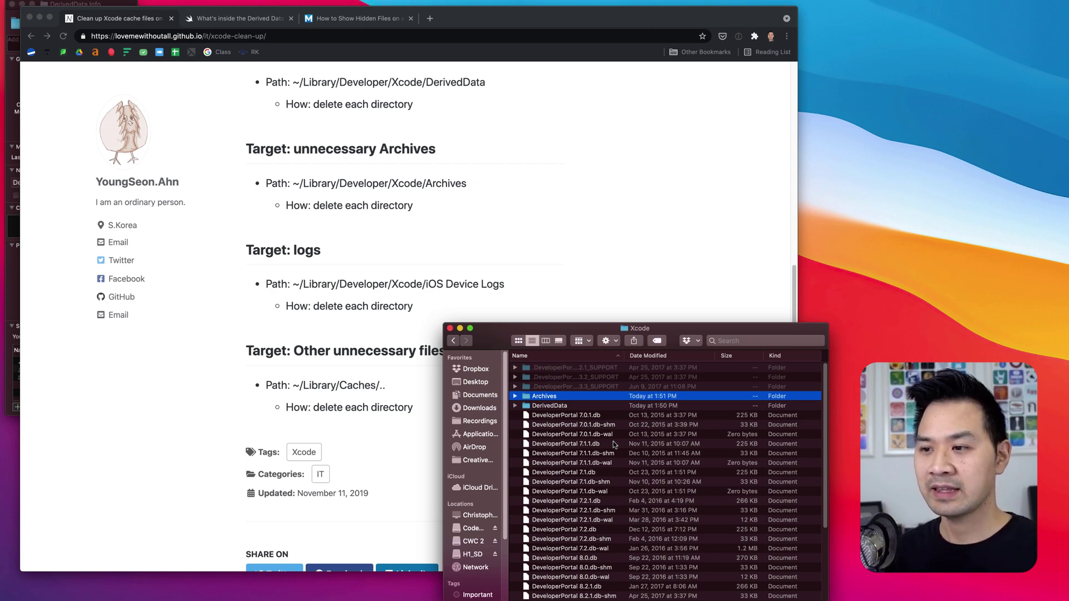
pyautogui.scroll(-5, 590, 467)
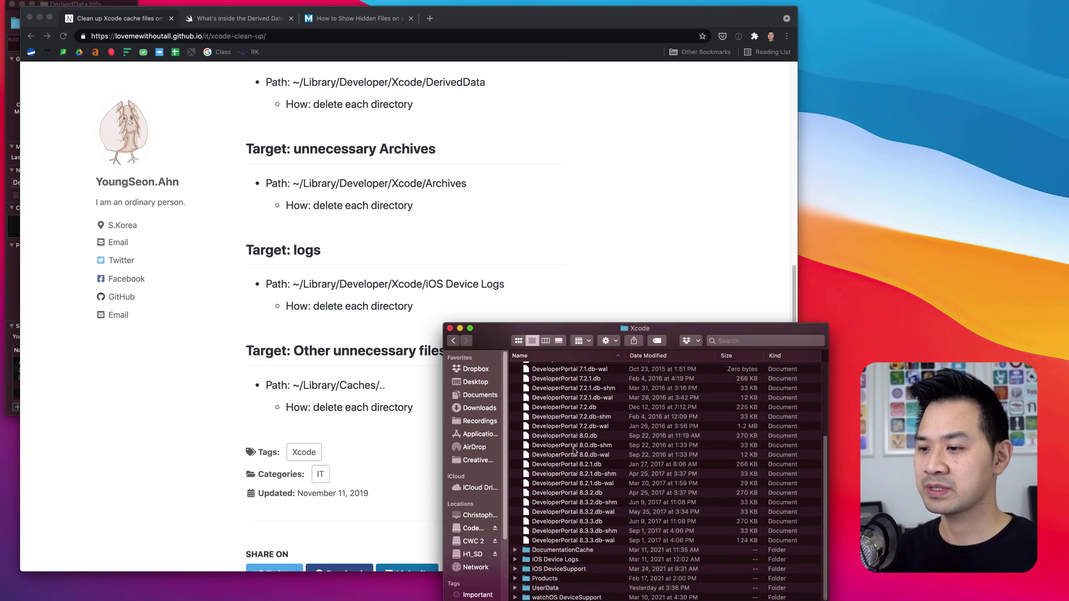
pyautogui.doubleClick(572, 559)
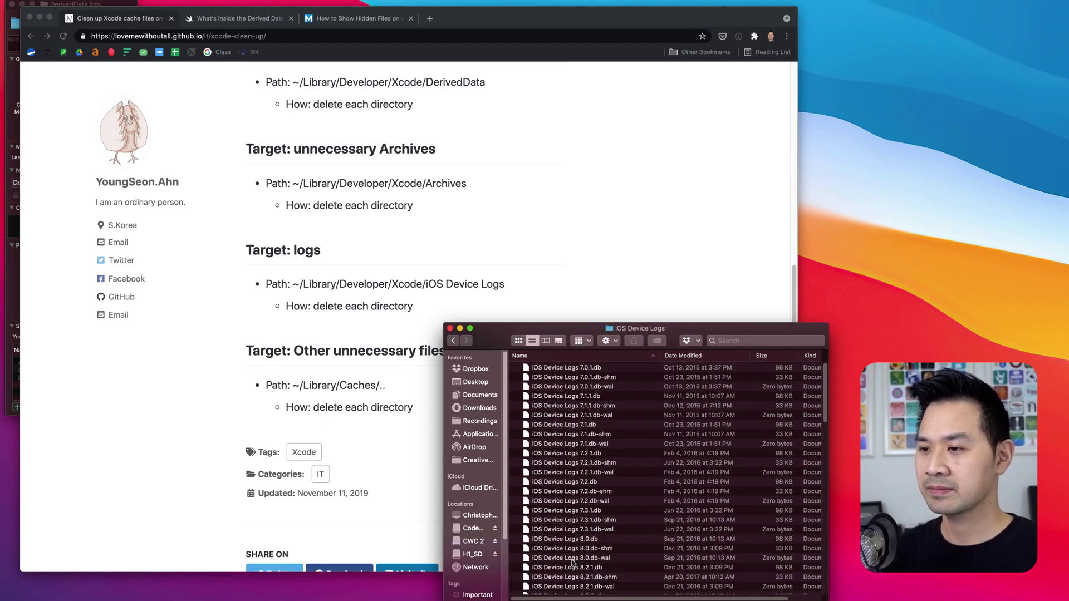
pyautogui.press('super+Up')
pyautogui.rightClick(573, 562)
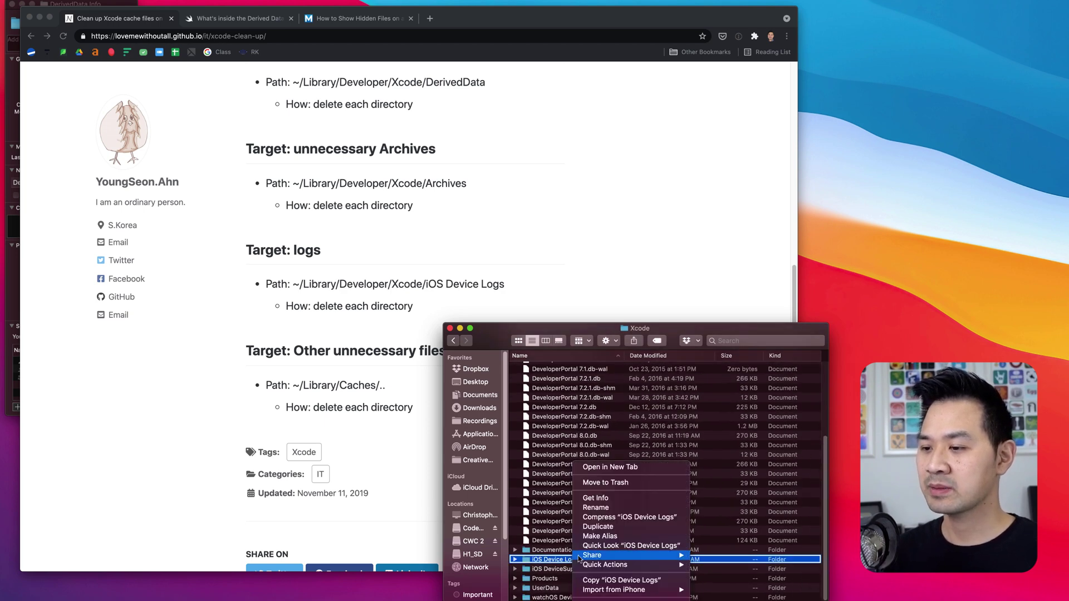
pyautogui.click(606, 500)
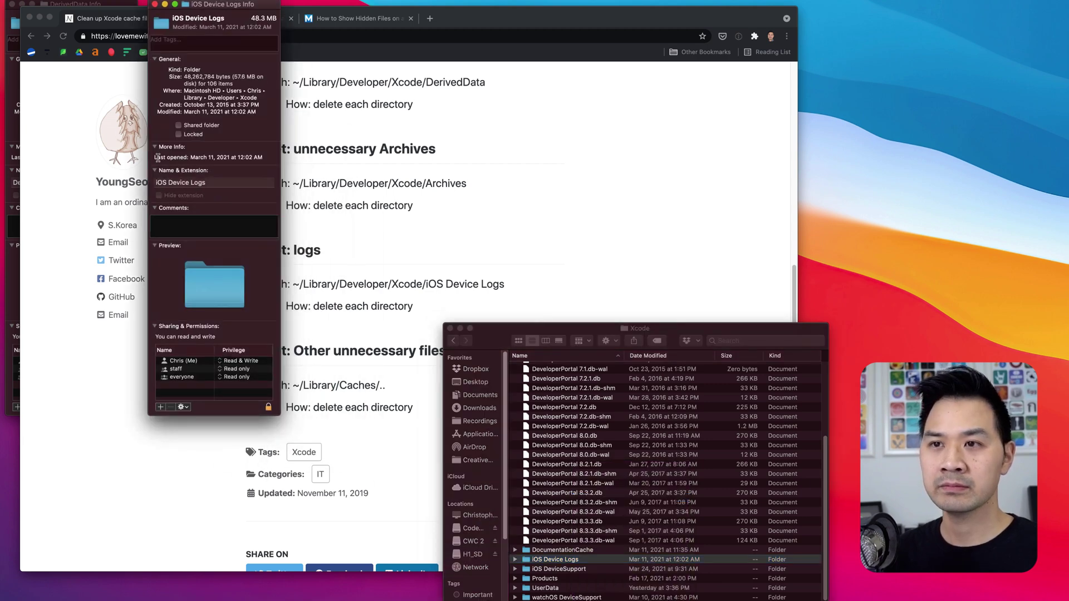
pyautogui.click(154, 5)
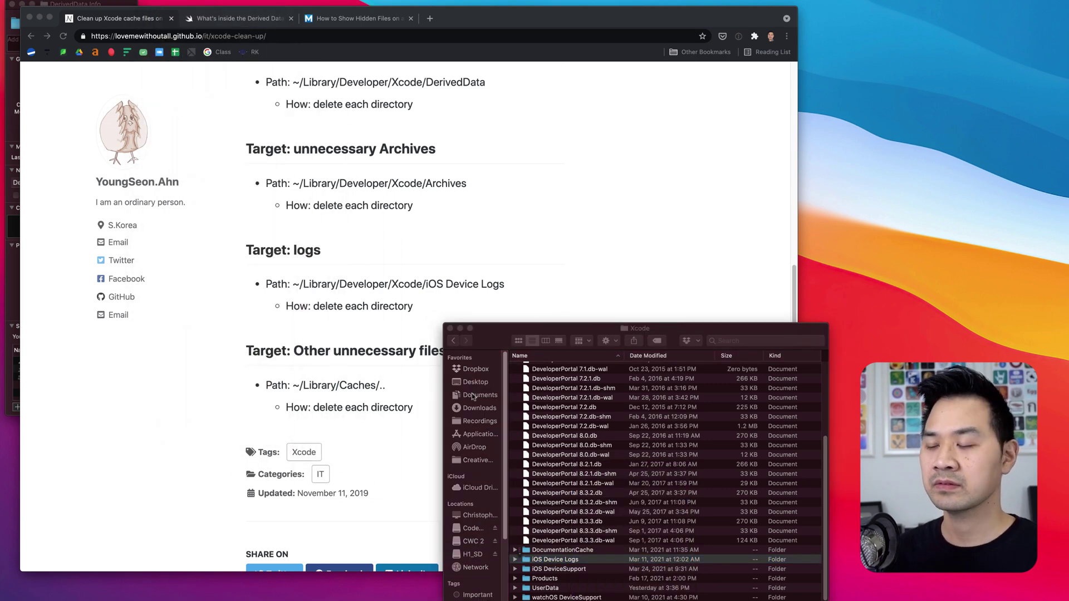
# Move all iOS Device Logs files to the Trash, then undo the deletion.
pyautogui.doubleClick(593, 561)
pyautogui.press('super+a')
pyautogui.press('super+BackSpace')
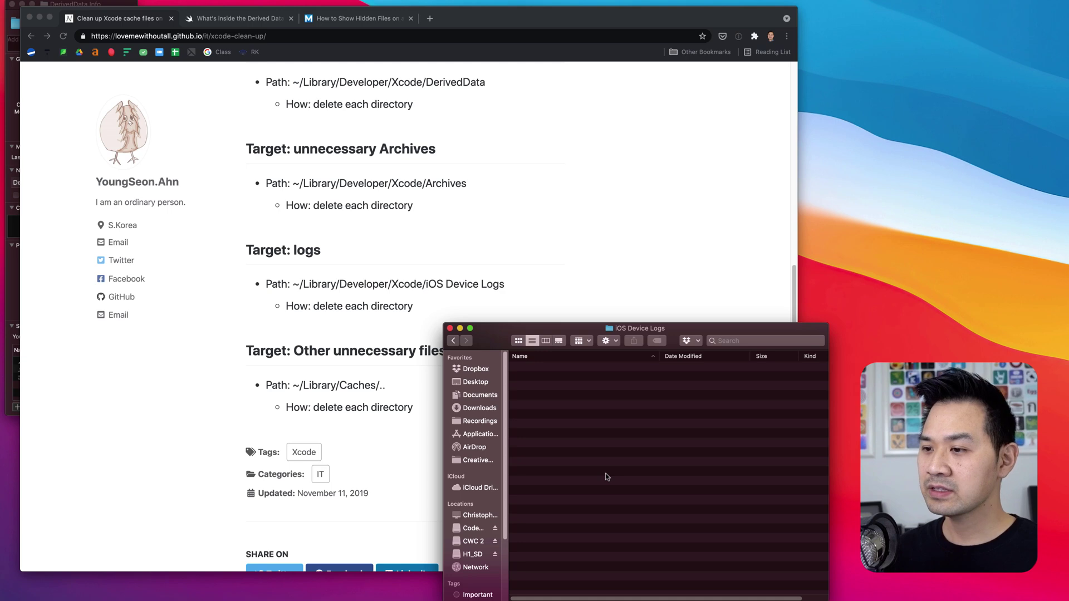
pyautogui.press('super+z')
# Inspect the iOS Device Logs 11.5.db files, then select DeveloperPortal 7.0.1.db back in Xcode.
pyautogui.click(617, 399)
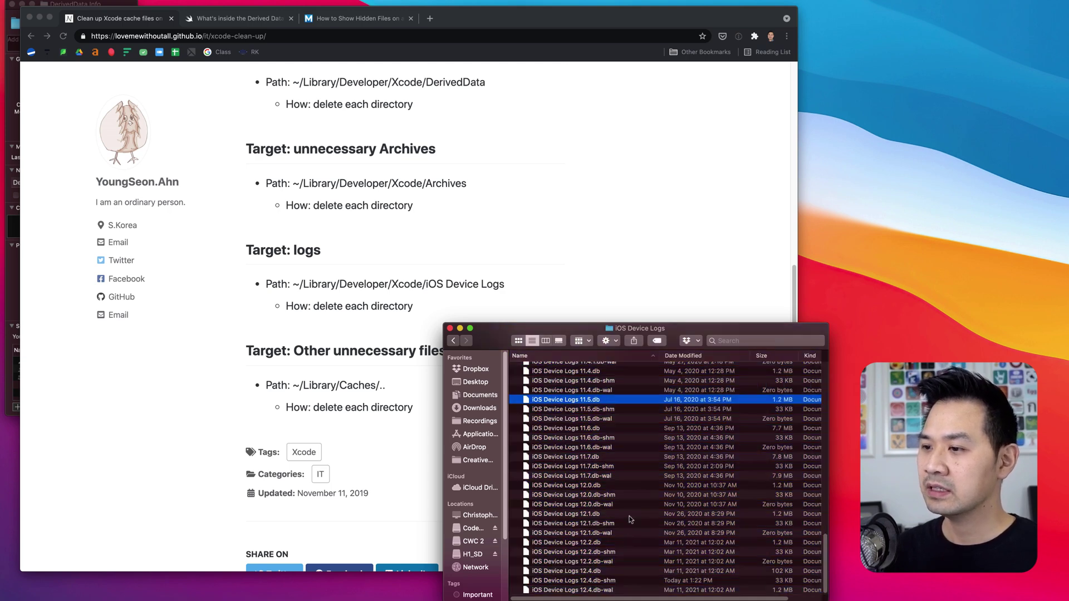
pyautogui.click(620, 411)
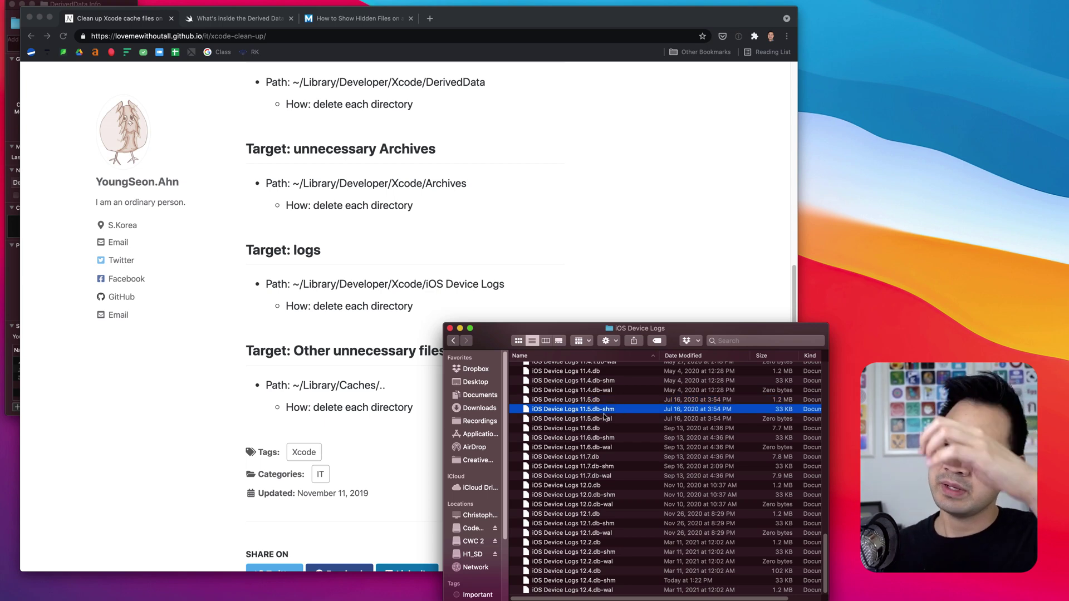
pyautogui.click(596, 422)
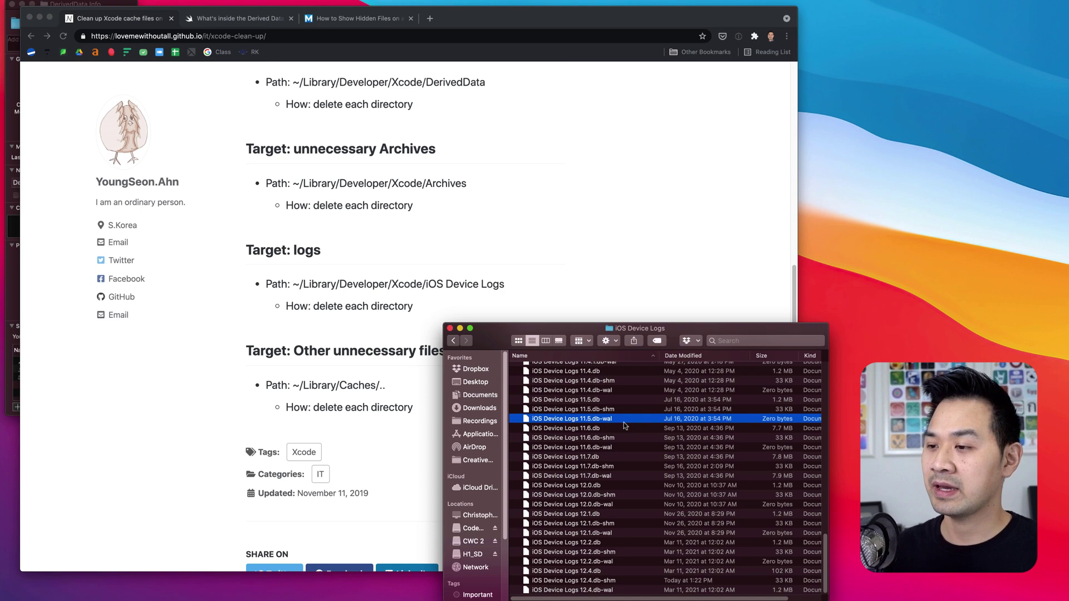
pyautogui.press('super+a')
pyautogui.press('super+Up')
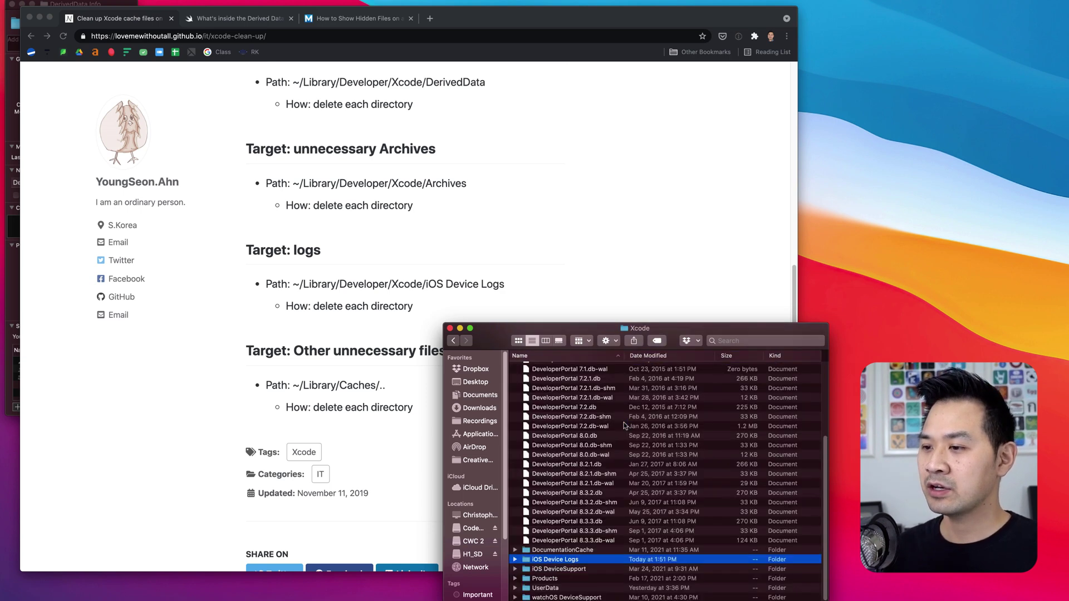
pyautogui.scroll(2, 606, 430)
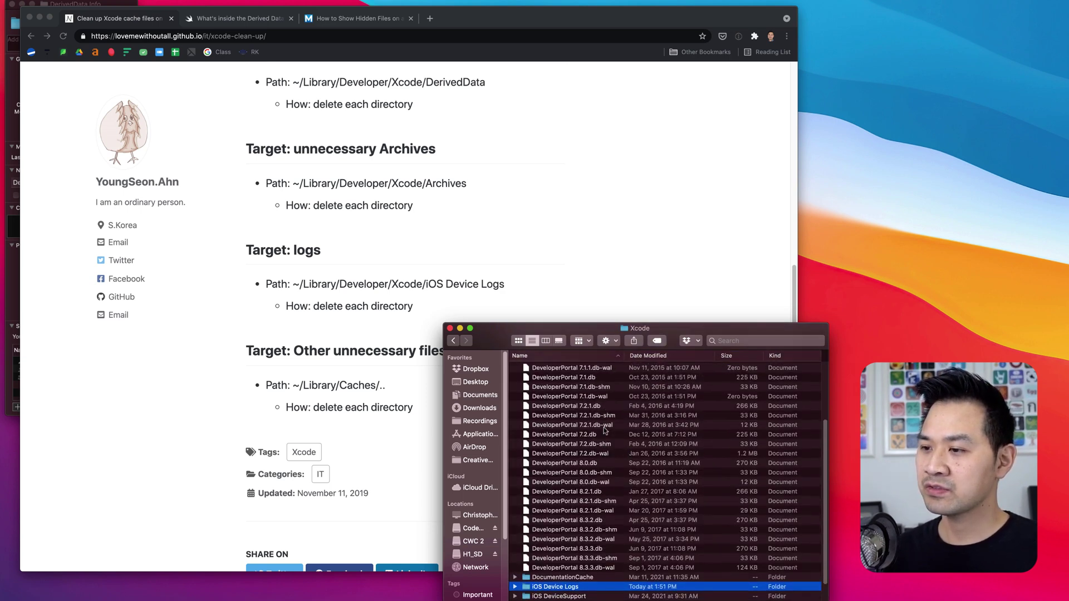
pyautogui.click(556, 379)
pyautogui.scroll(3, 563, 402)
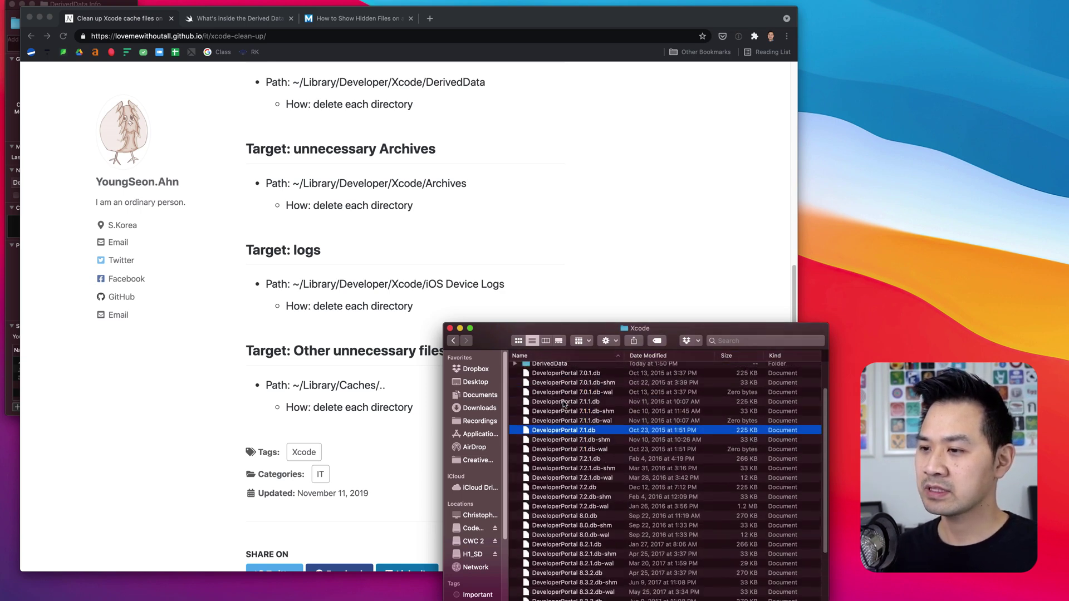
pyautogui.click(553, 374)
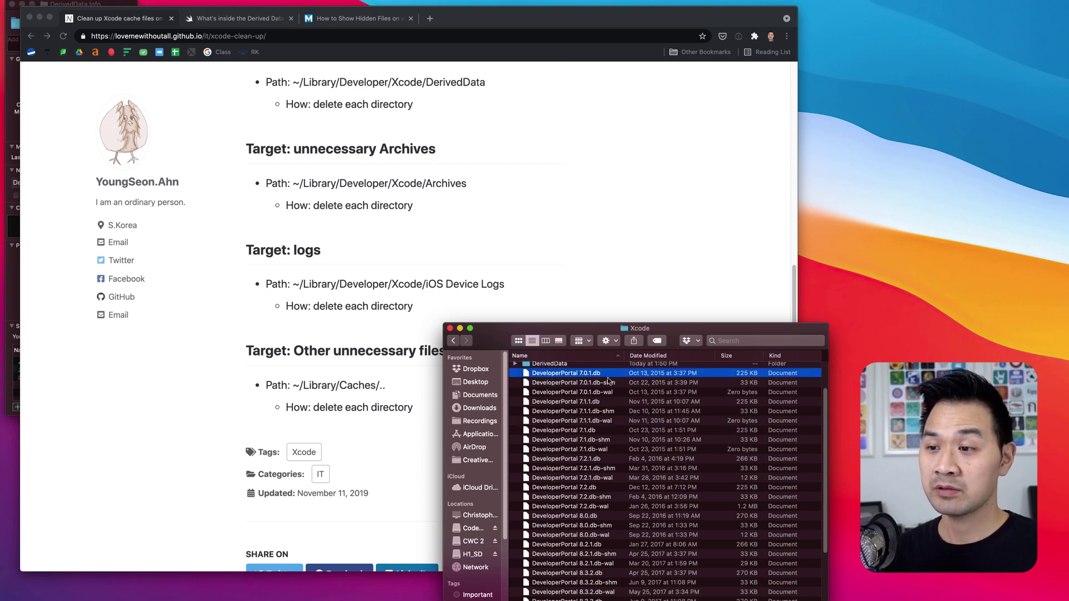
pyautogui.scroll(-5, 607, 407)
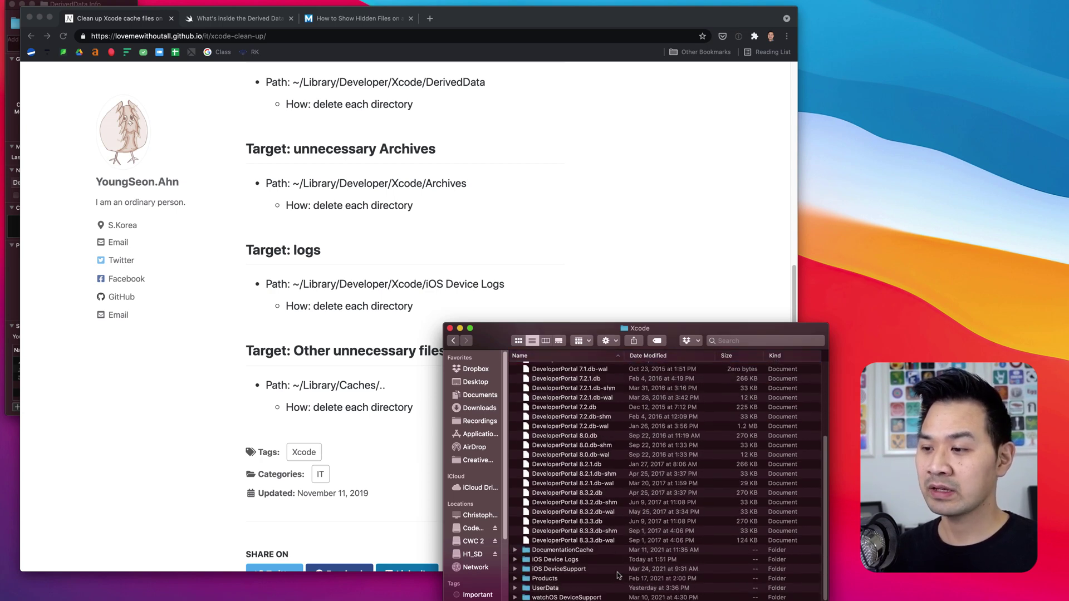
# After rechecking the cleanup article, trash every iOS Device Logs file and return to Xcode.
pyautogui.click(249, 331)
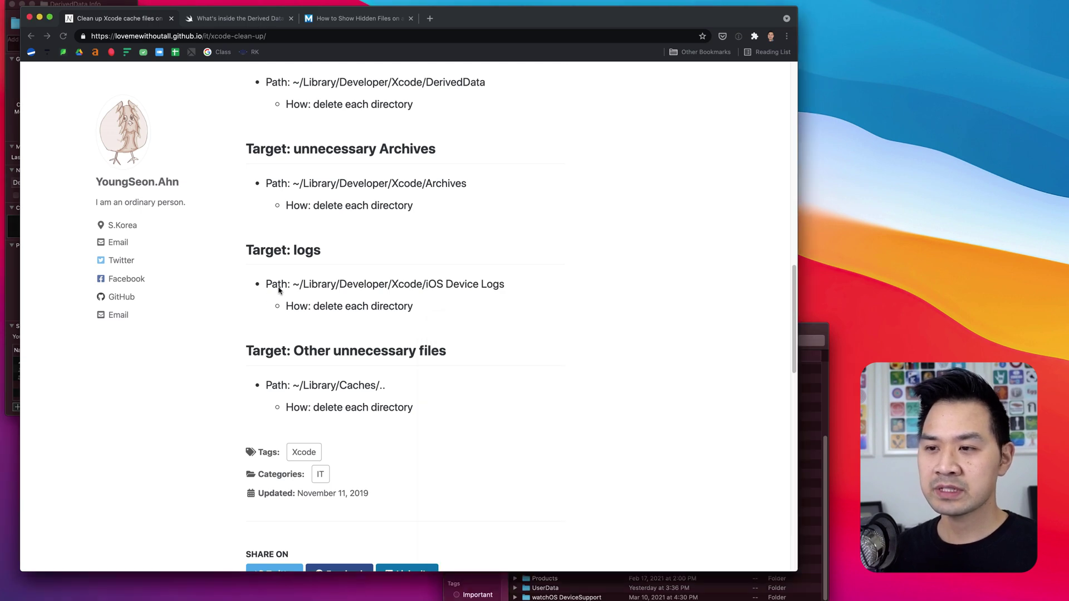
pyautogui.scroll(6, 440, 339)
pyautogui.scroll(5, 439, 348)
pyautogui.scroll(-7, 440, 248)
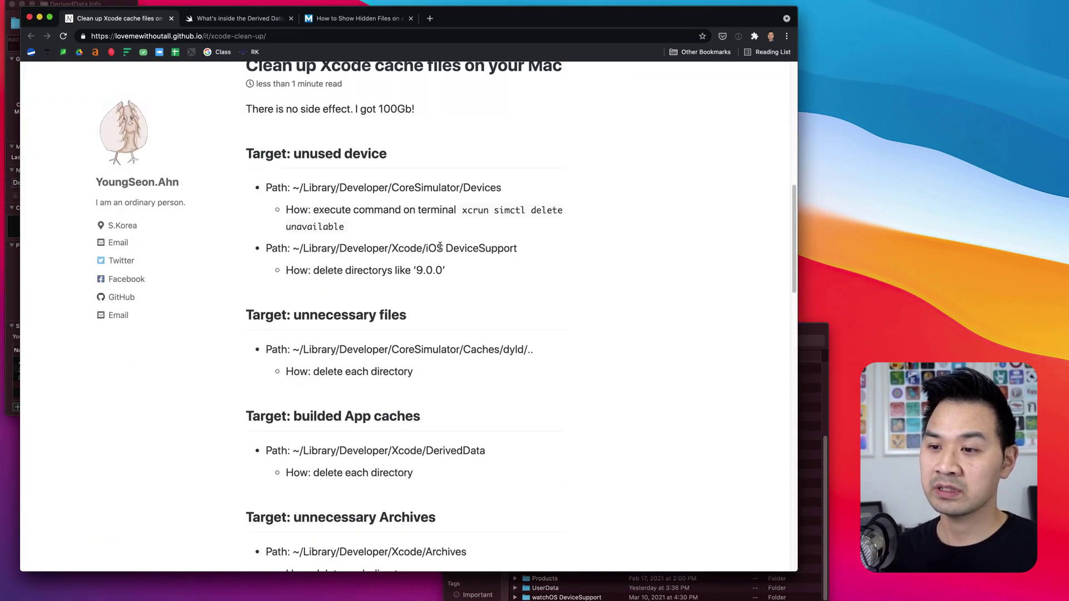
pyautogui.click(822, 332)
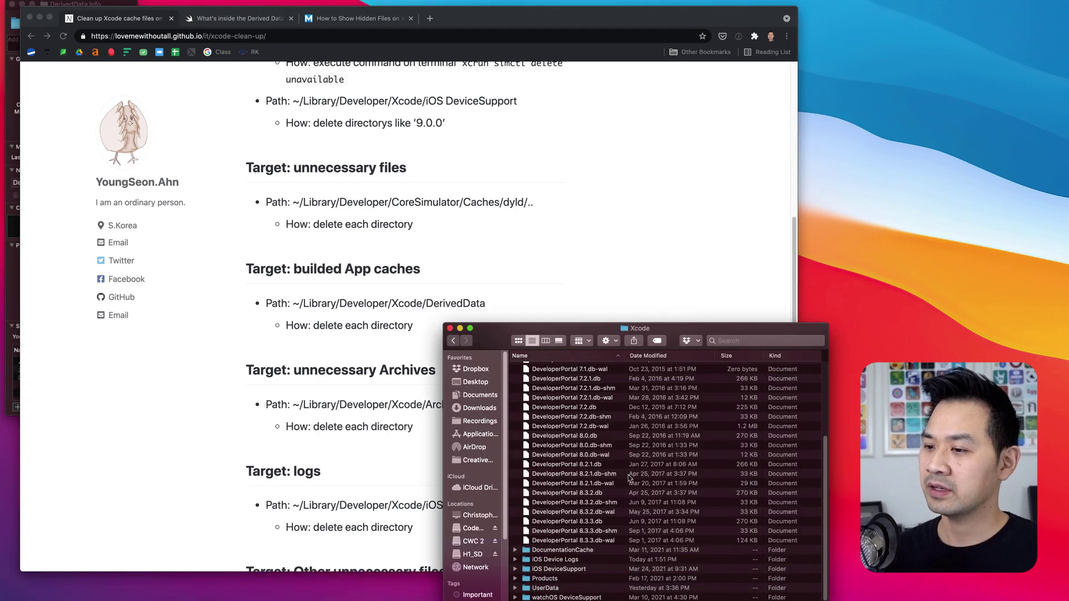
pyautogui.doubleClick(576, 561)
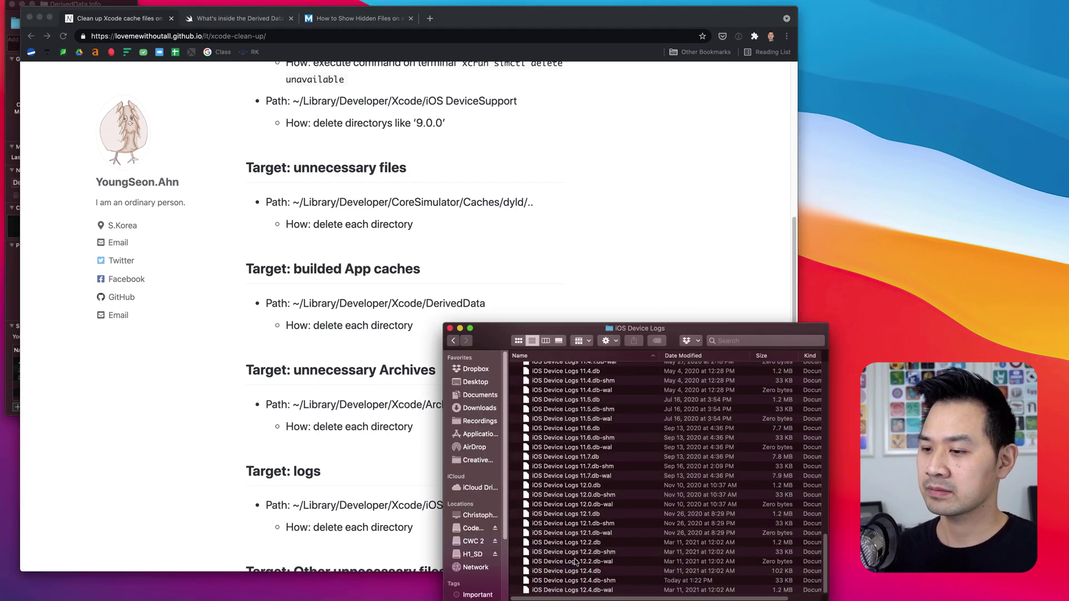
pyautogui.click(611, 440)
pyautogui.press('super+a')
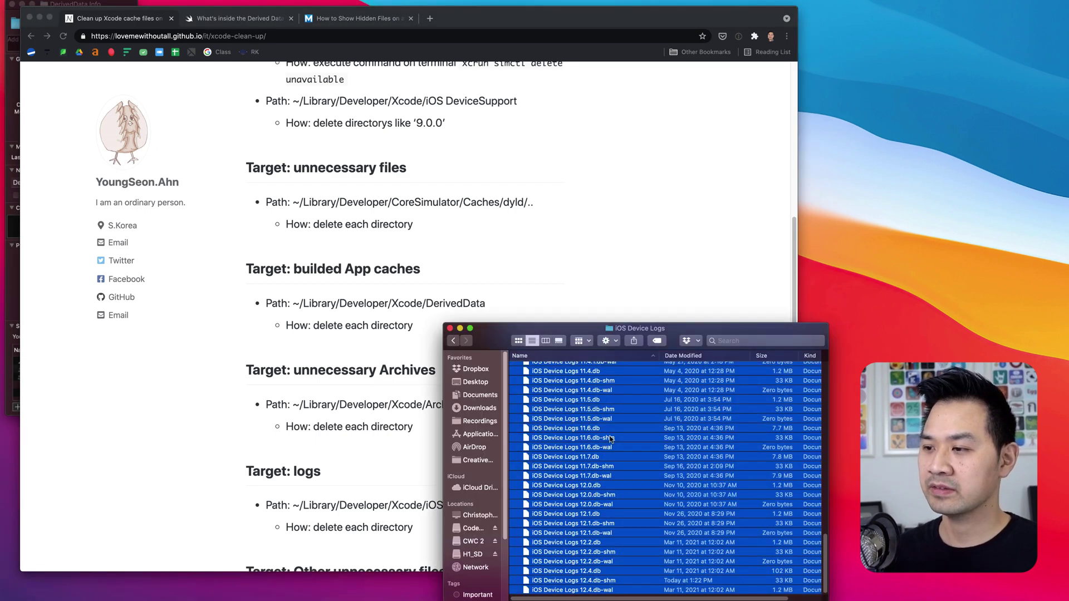
pyautogui.press('super+BackSpace')
pyautogui.press('super+[')
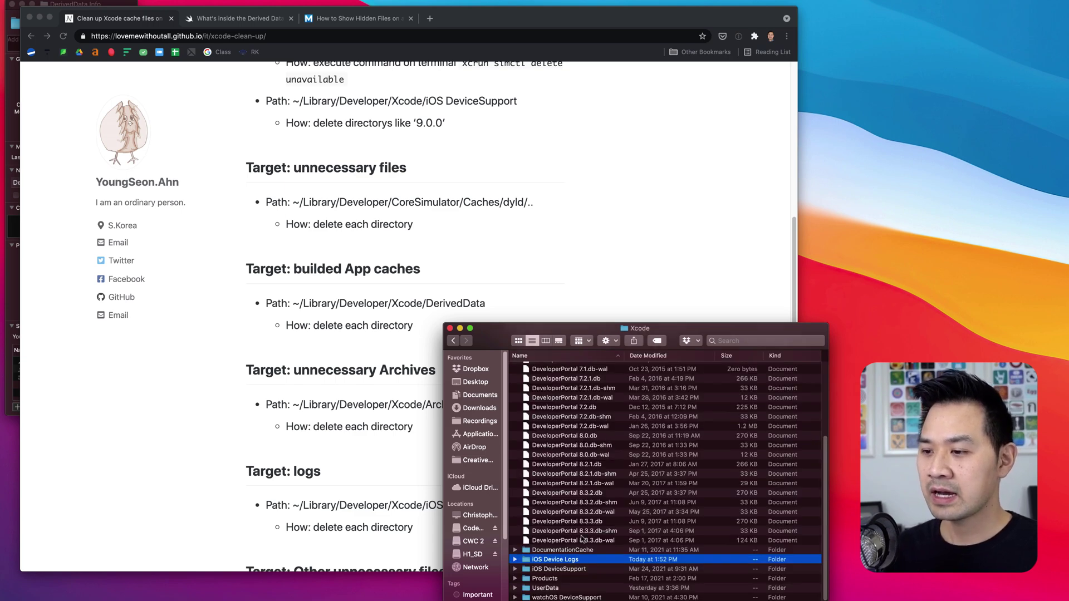
# Select DeveloperPortal 7.0.1.db through DeveloperPortal 8.3.3.db-wal and move them to the Trash.
pyautogui.click(581, 538)
pyautogui.scroll(5, 582, 537)
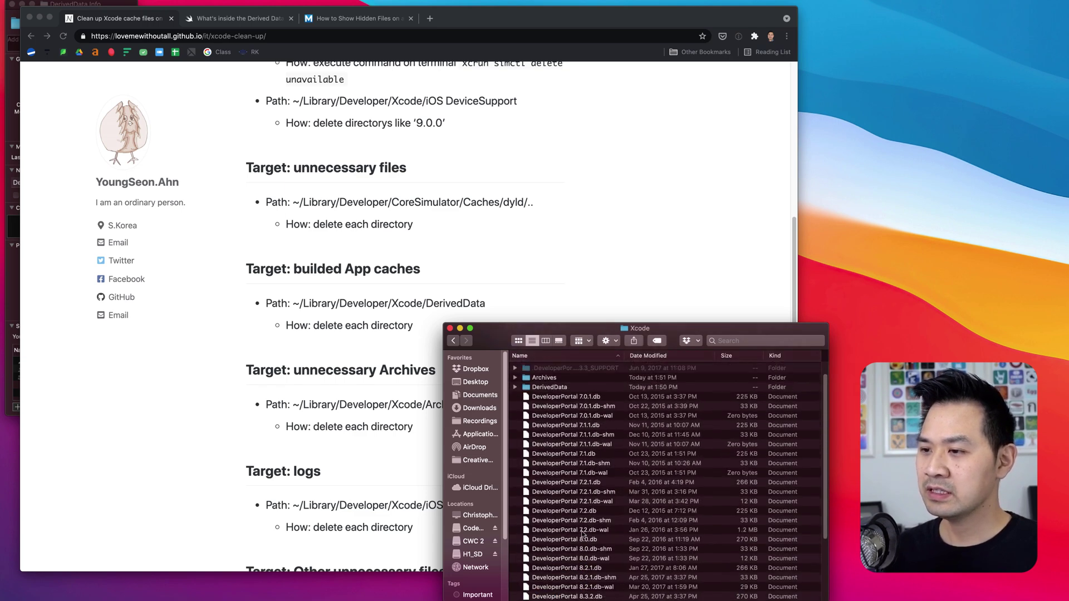
pyautogui.click(688, 397)
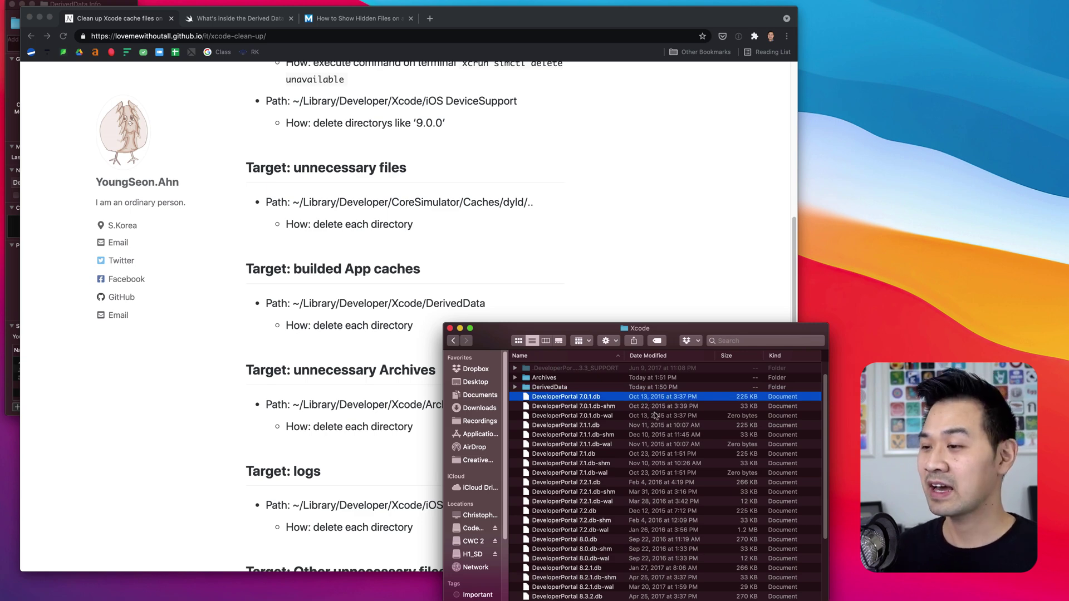
pyautogui.scroll(-3, 608, 428)
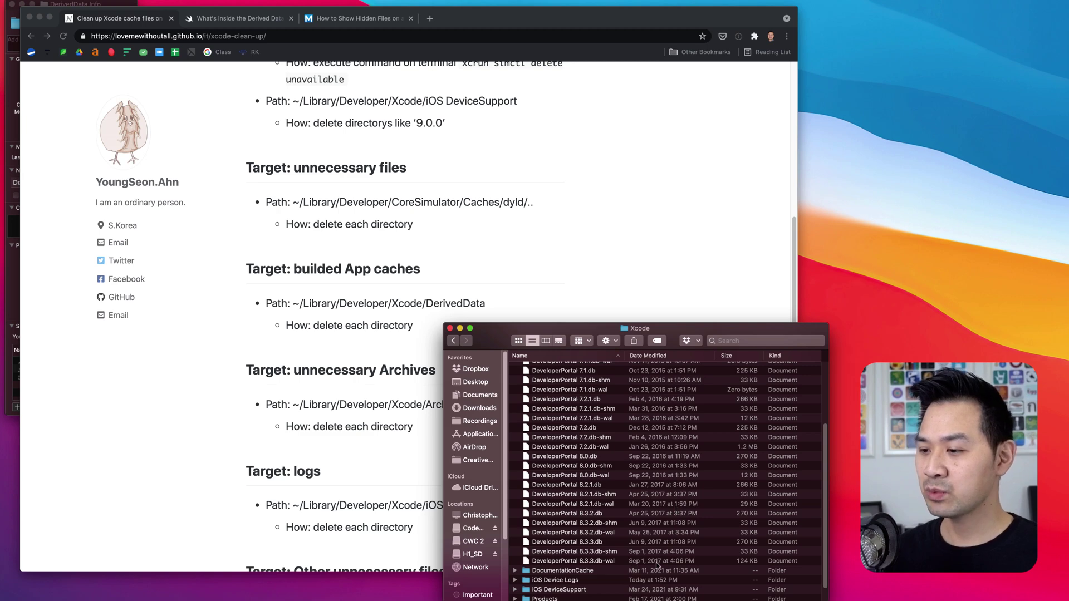
pyautogui.keyDown('shift'); pyautogui.click(607, 562); pyautogui.keyUp('shift')
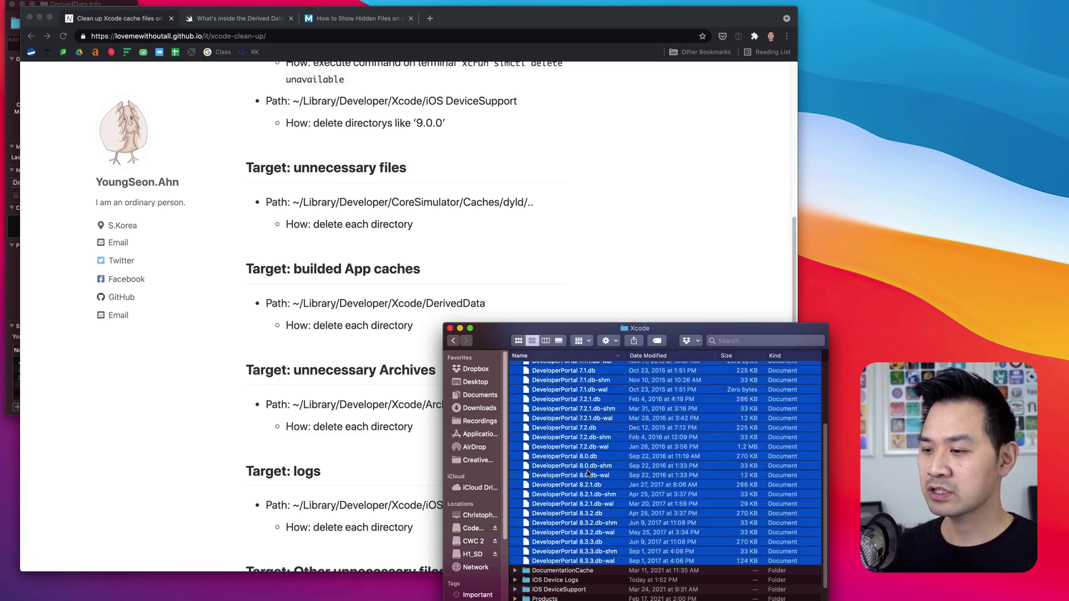
pyautogui.scroll(5, 588, 473)
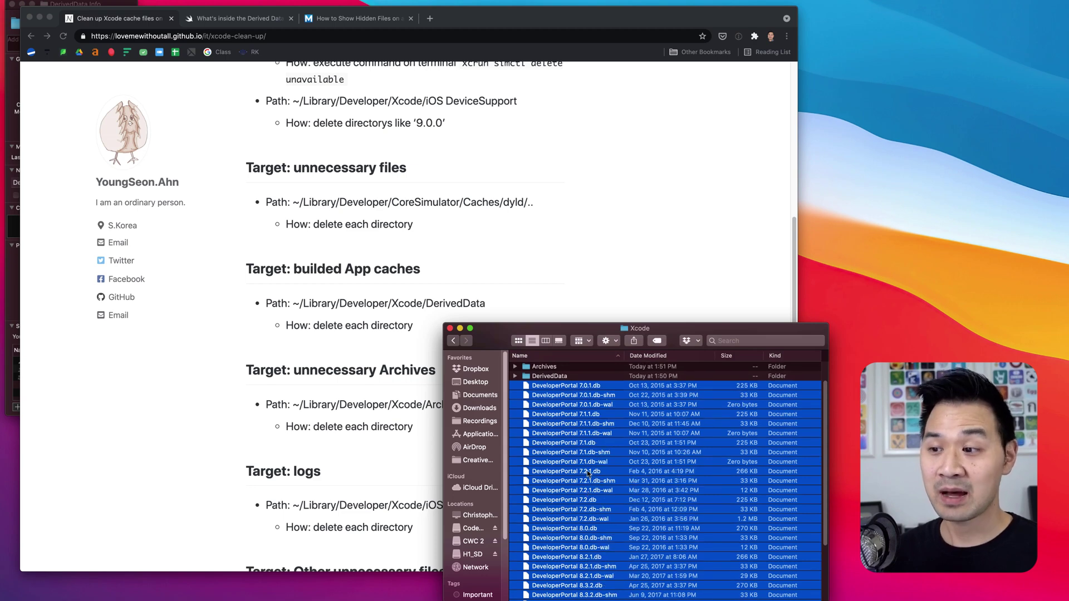
pyautogui.press('super+BackSpace')
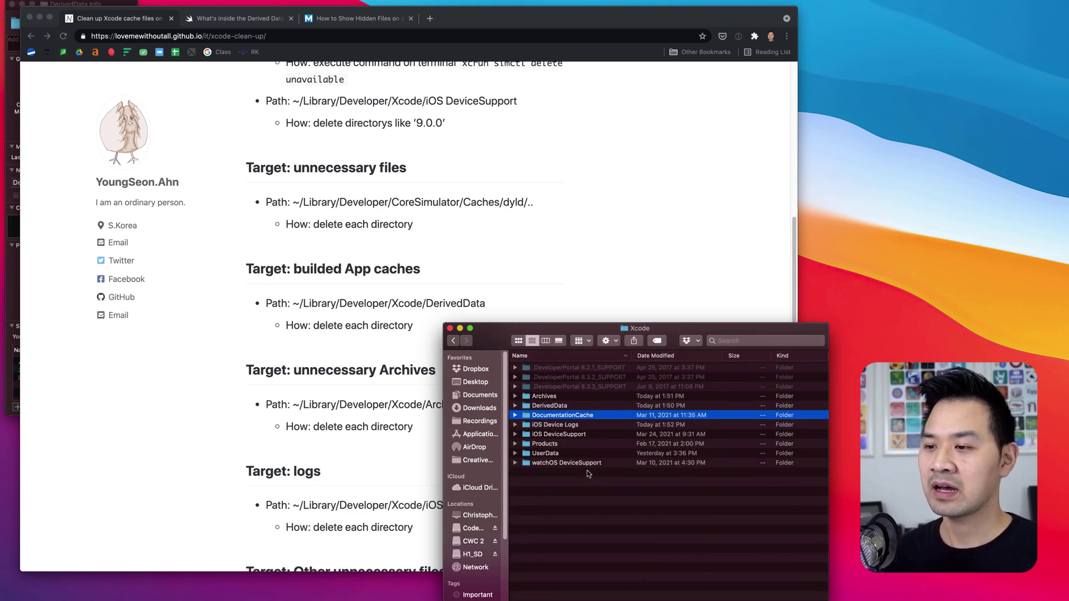
pyautogui.click(604, 493)
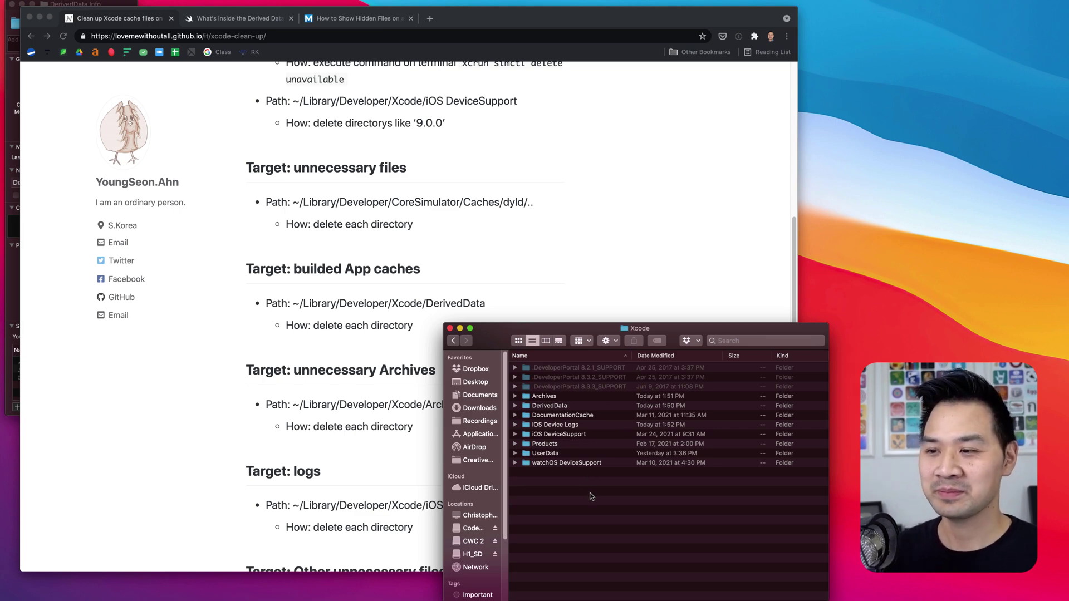
pyautogui.click(326, 360)
# Scroll through the article's cleanup target list, then switch to the GrandPerspective disk map.
pyautogui.scroll(-5, 427, 314)
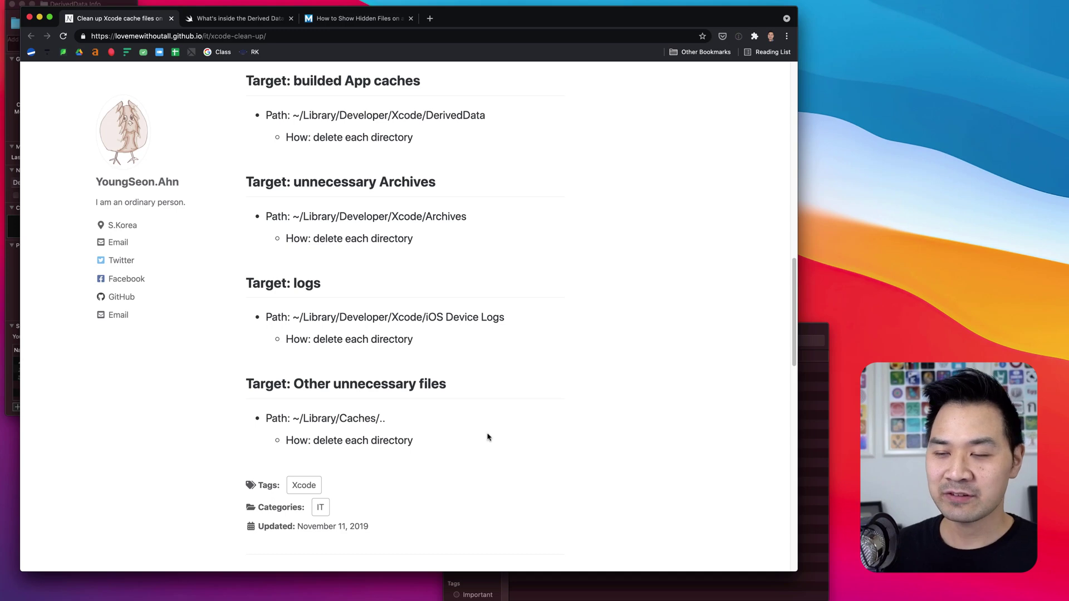
pyautogui.scroll(9, 425, 371)
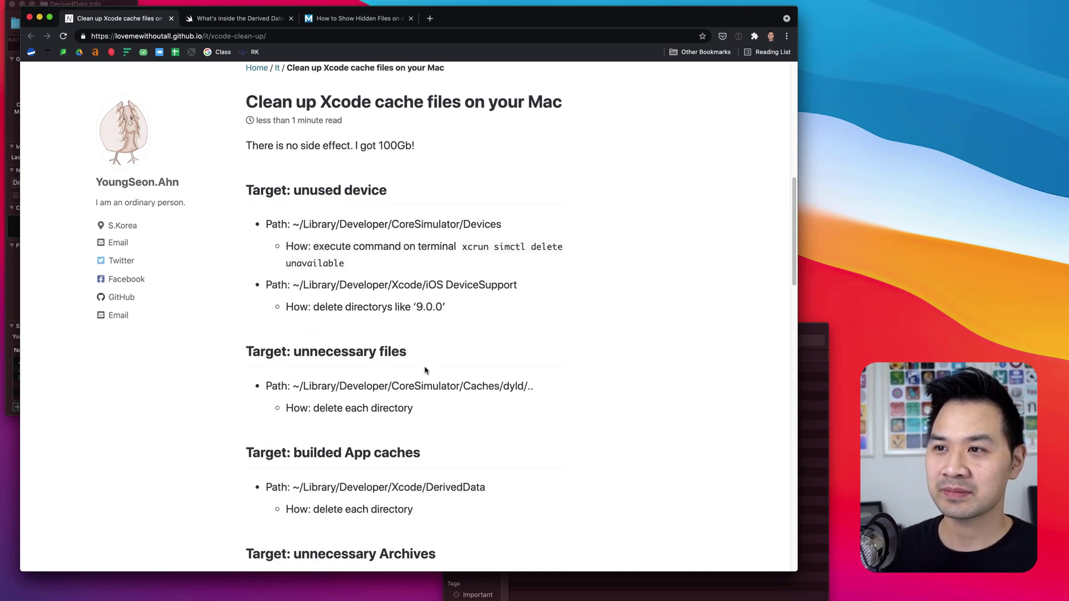
pyautogui.scroll(-2, 426, 370)
pyautogui.scroll(-2, 425, 370)
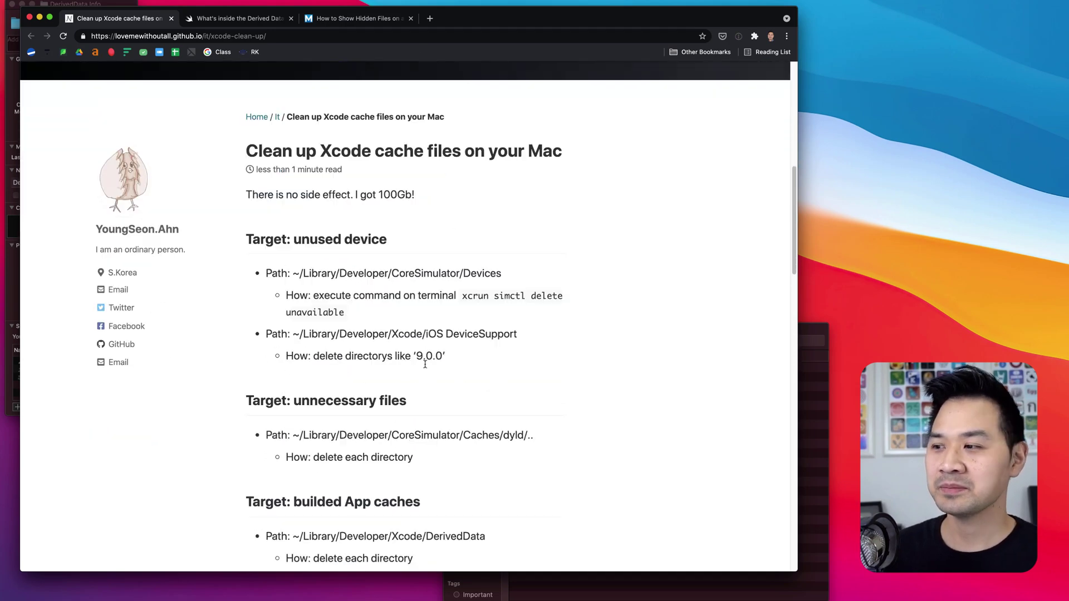
pyautogui.click(824, 328)
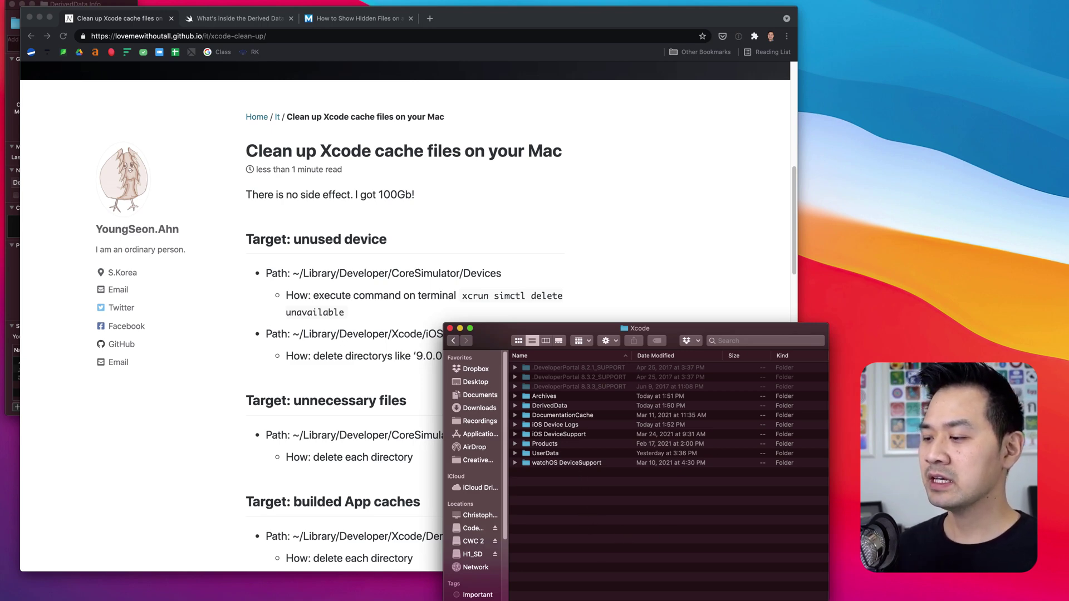
pyautogui.press('super+Tab')
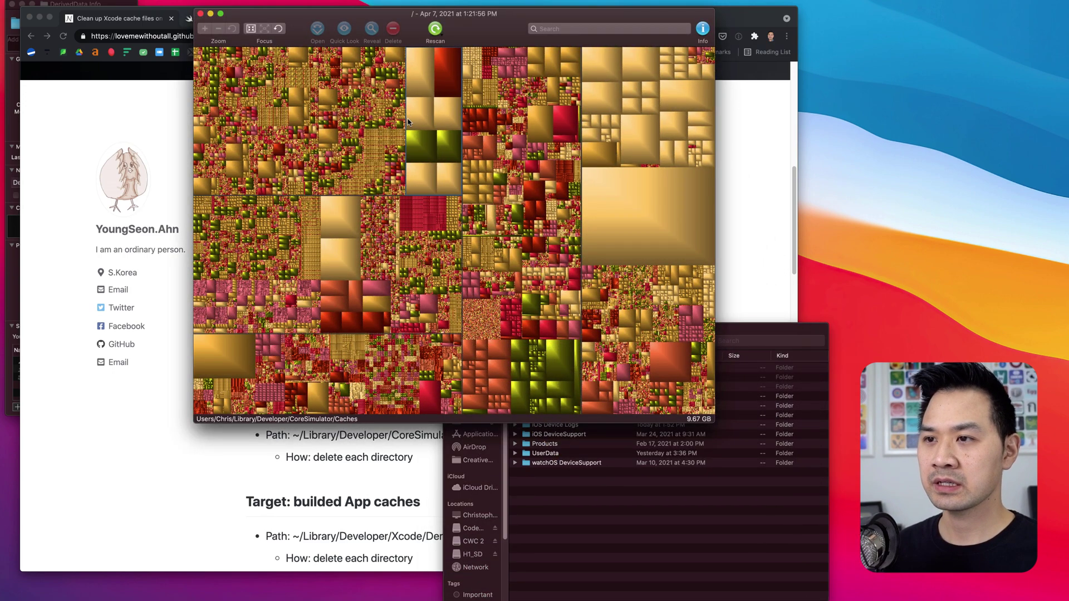
# Reveal the 2.61 GB XCPGDevices block in Finder and expand it within the Developer folder.
pyautogui.click(437, 215)
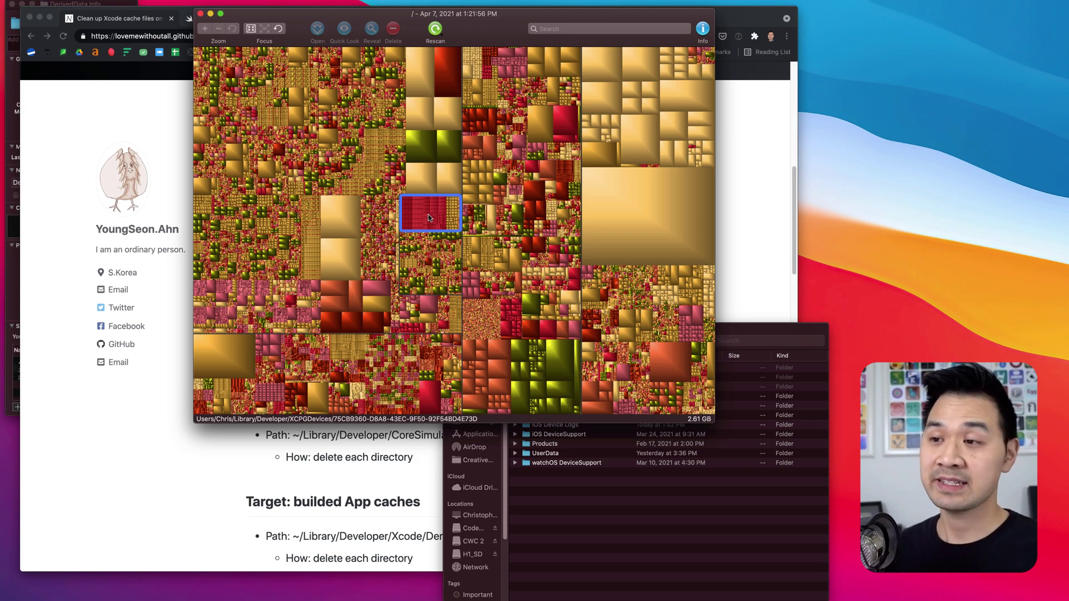
pyautogui.click(371, 29)
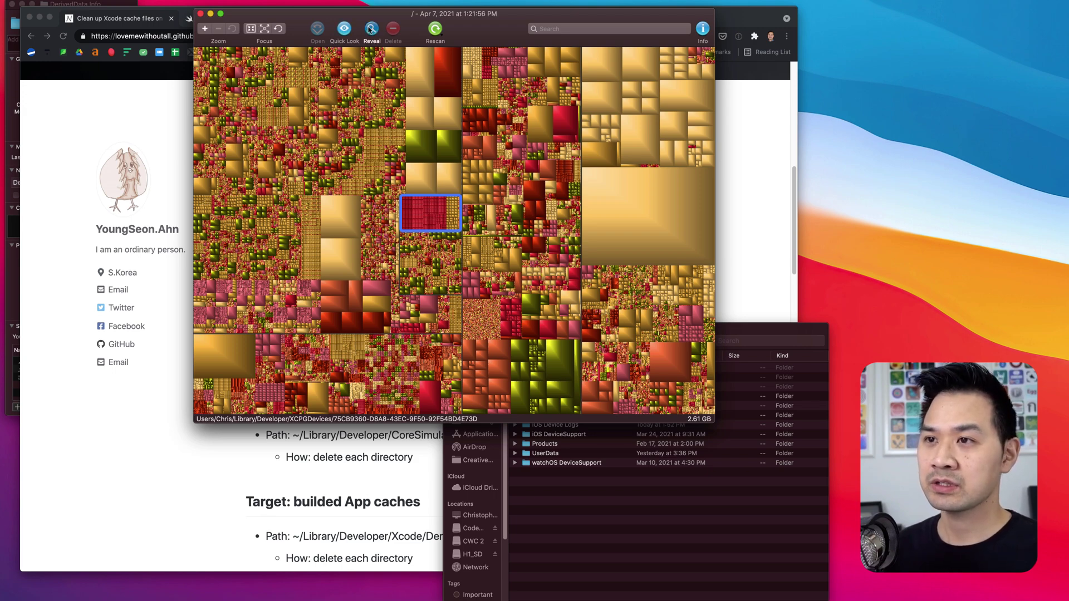
pyautogui.moveTo(511, 351); pyautogui.dragTo(310, 276)
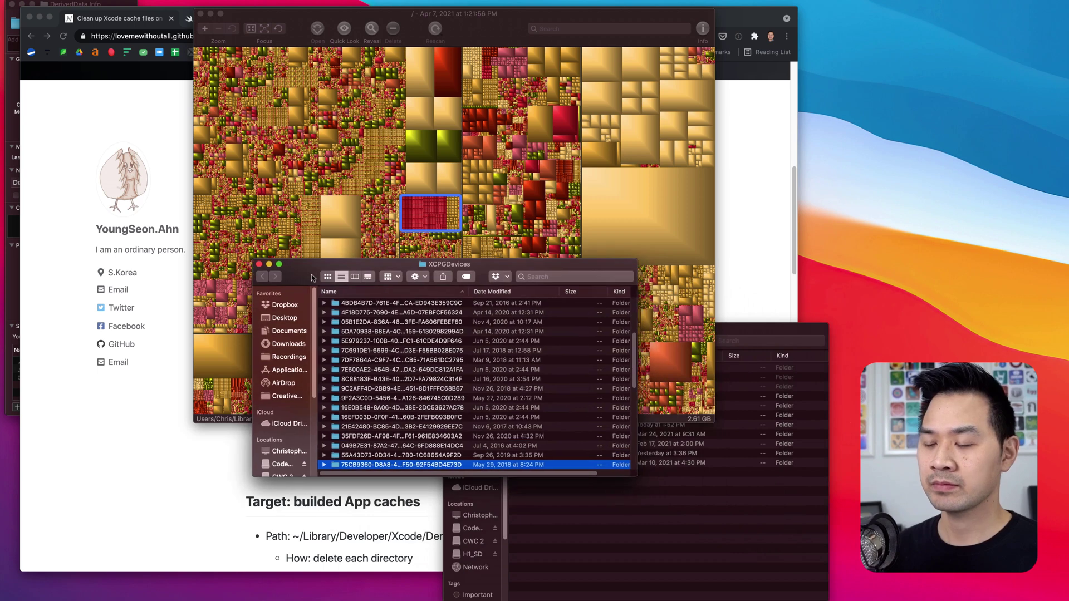
pyautogui.press('super+Up')
pyautogui.scroll(2, 390, 356)
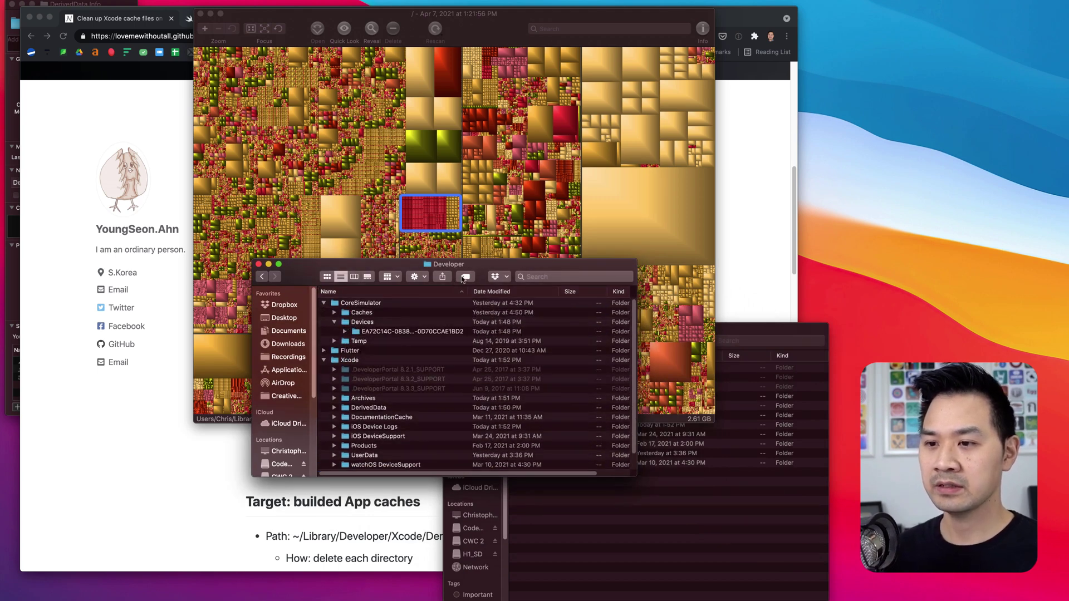
pyautogui.click(372, 324)
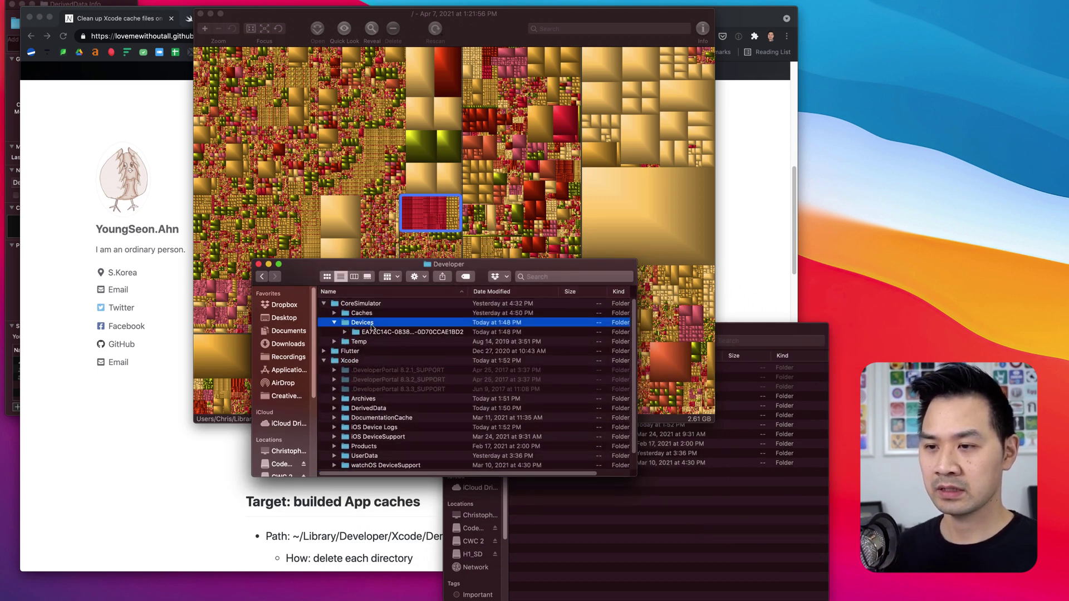
pyautogui.scroll(-1, 385, 421)
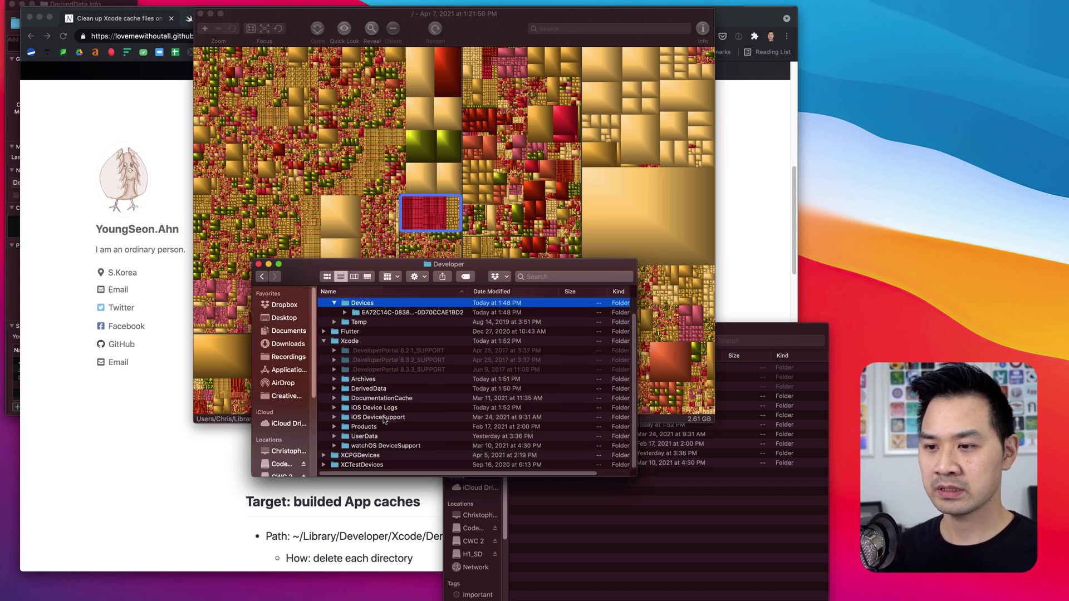
pyautogui.click(383, 455)
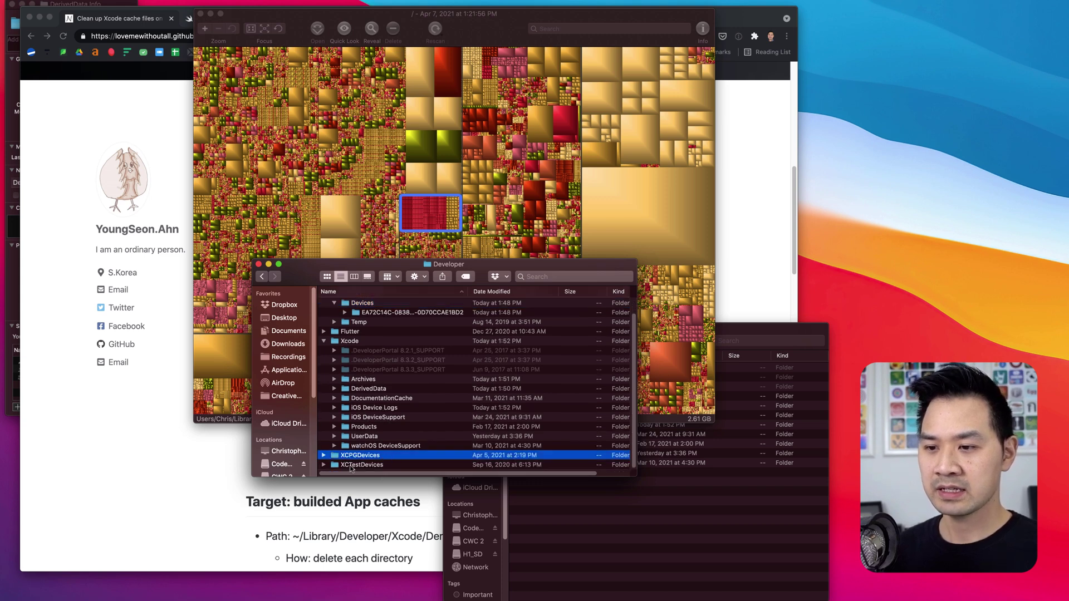
pyautogui.press('Right')
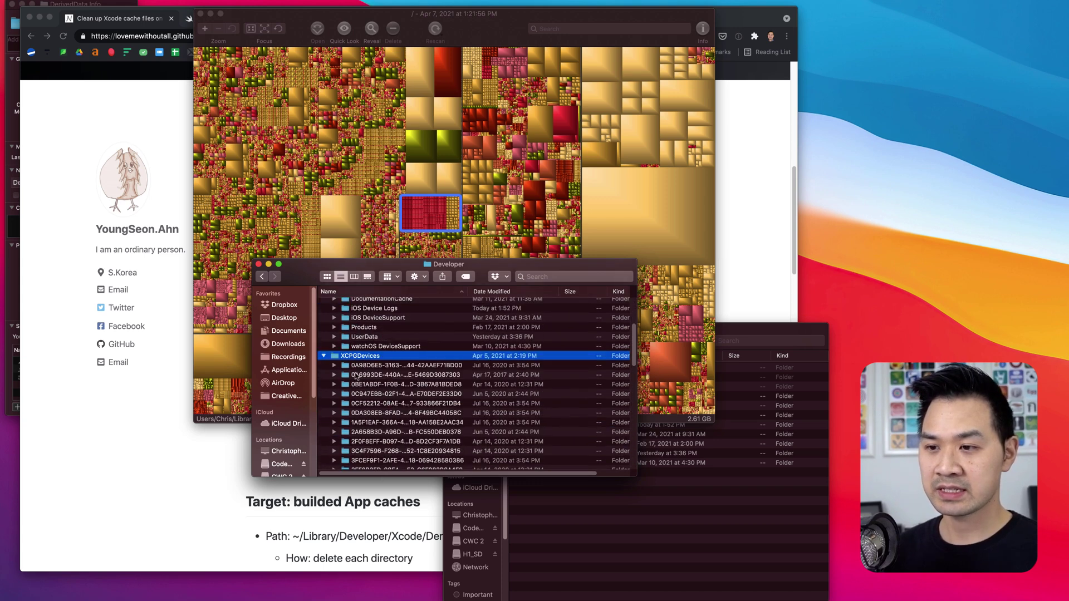
# Get Info on XCPGDevices (7.81 GB), compare it with the GrandPerspective block, then close it.
pyautogui.rightClick(360, 357)
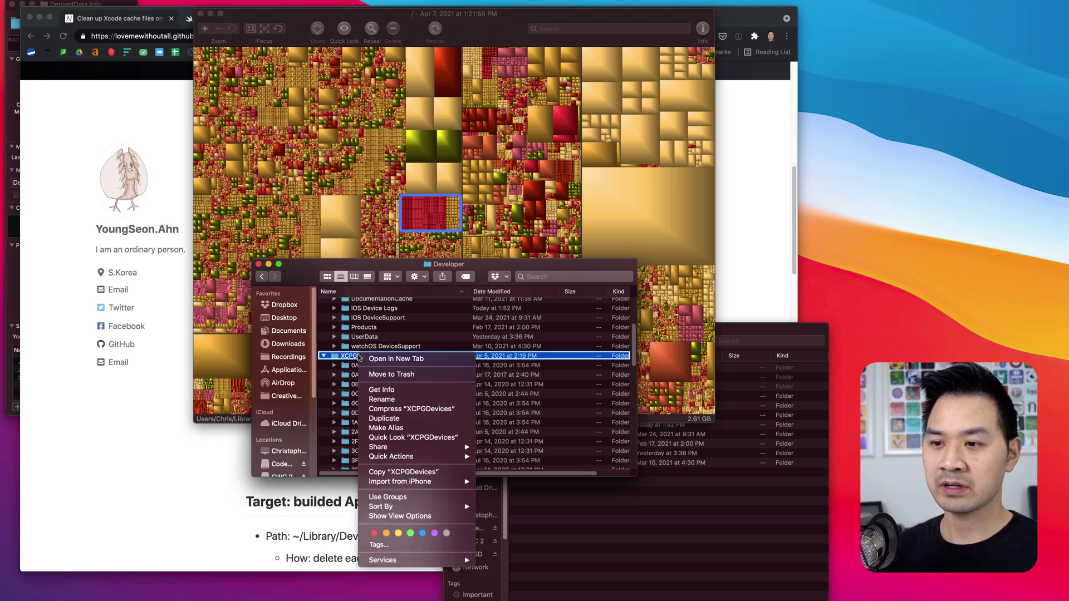
pyautogui.click(352, 363)
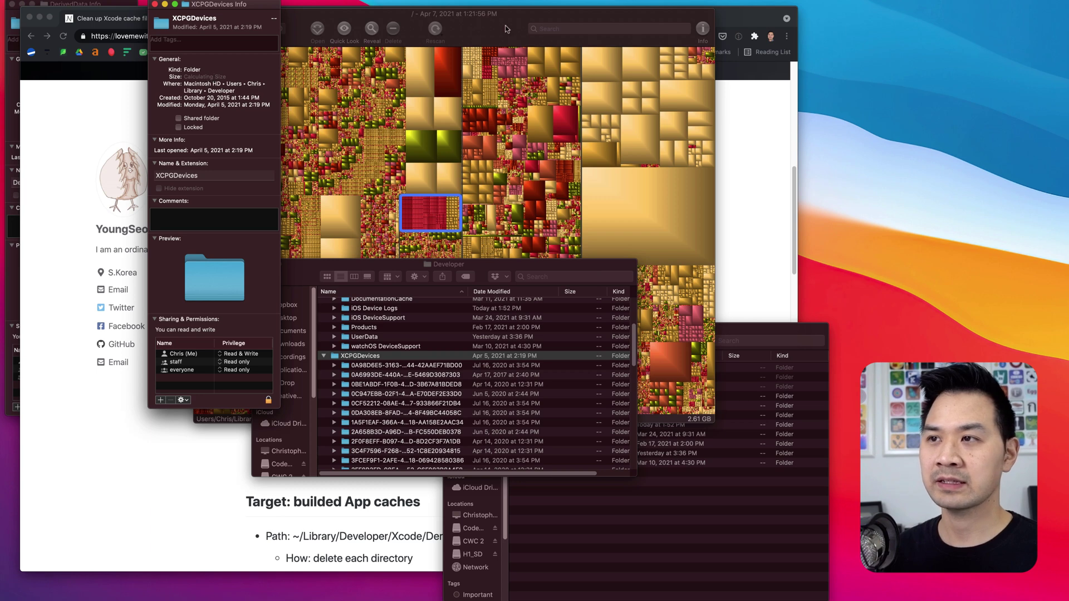
pyautogui.moveTo(235, 5); pyautogui.dragTo(120, 6)
pyautogui.click(432, 211)
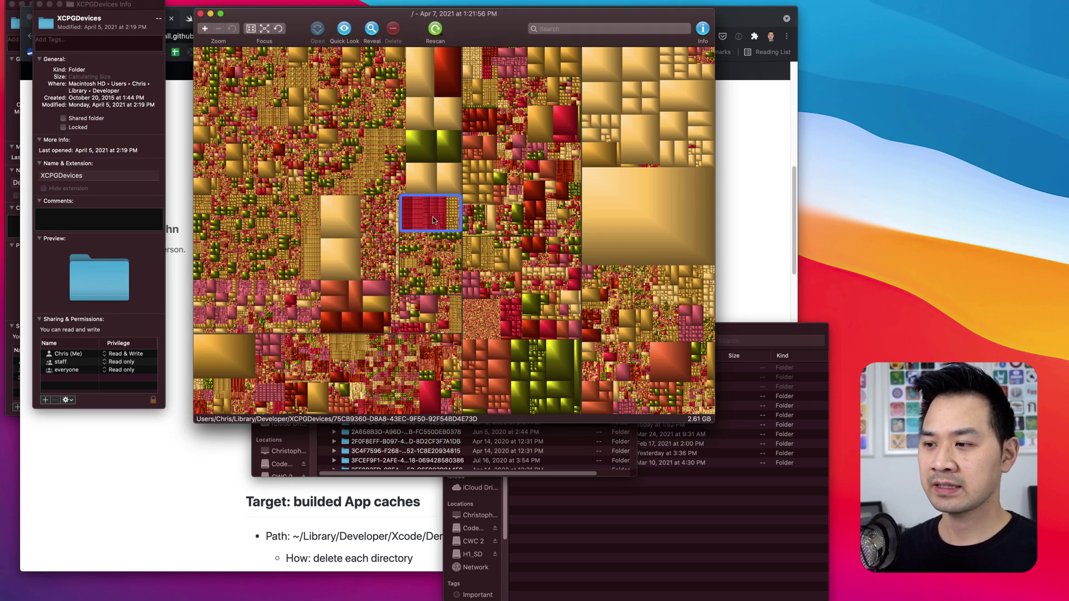
pyautogui.click(420, 245)
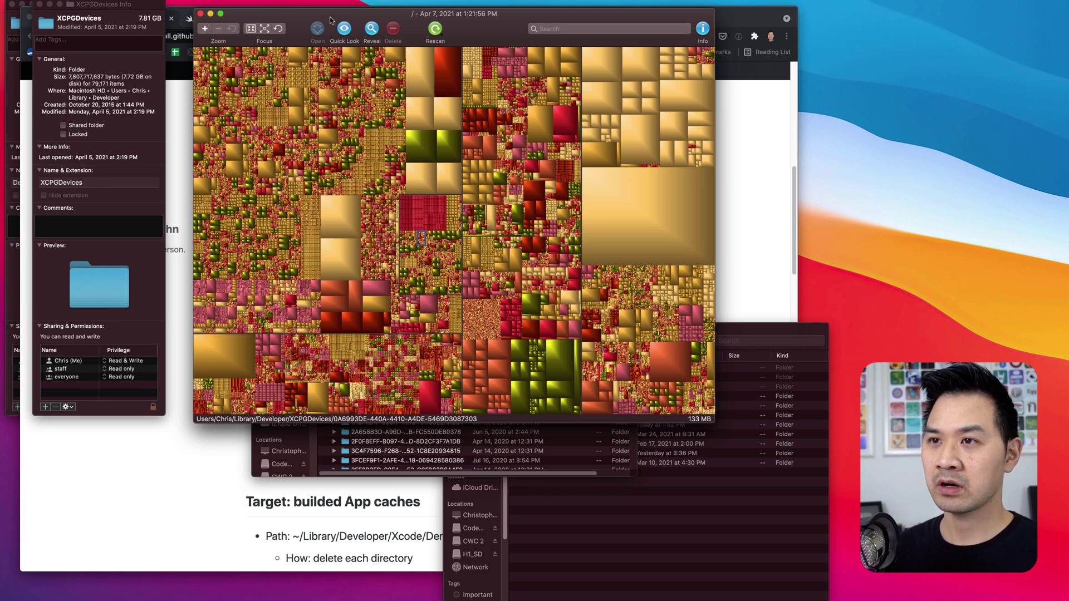
pyautogui.click(265, 29)
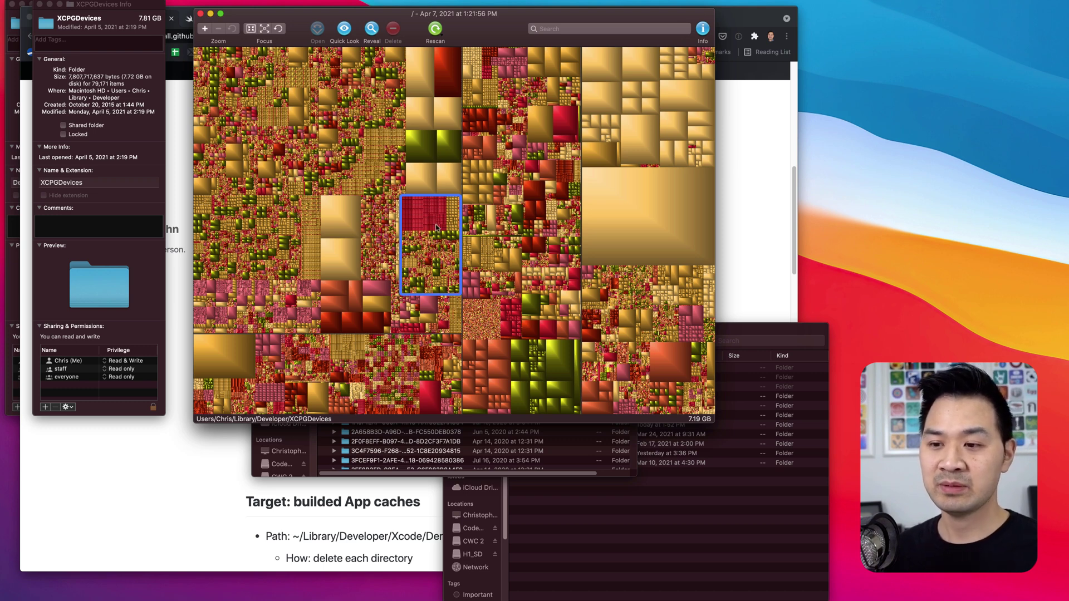
pyautogui.click(39, 5)
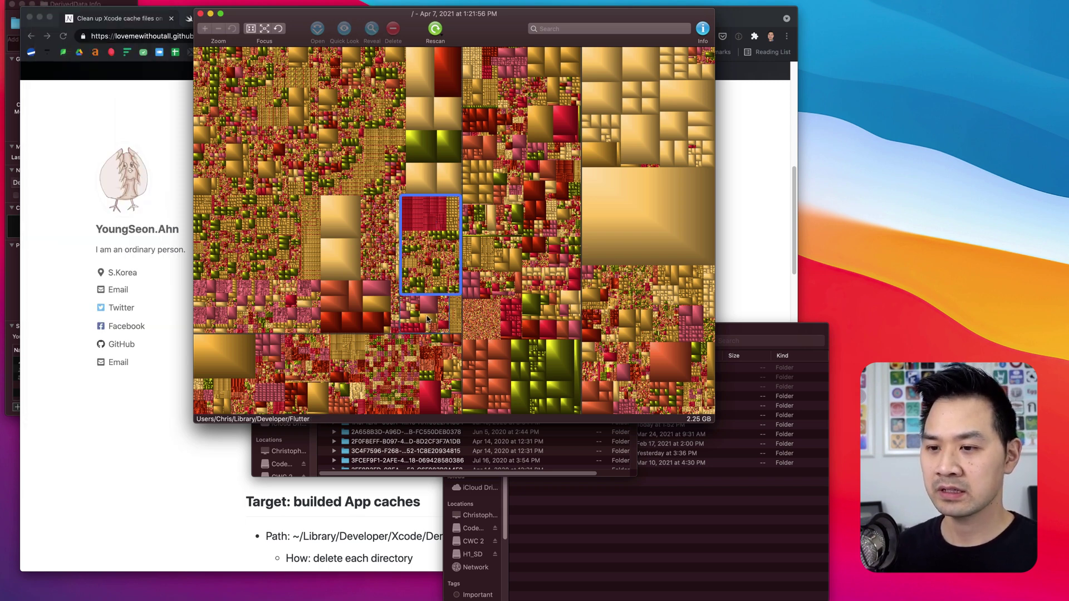
# Block the article's notification prompt and scroll down to section 8 on the playground cache.
pyautogui.press('super+Tab')
pyautogui.scroll(-1, 344, 268)
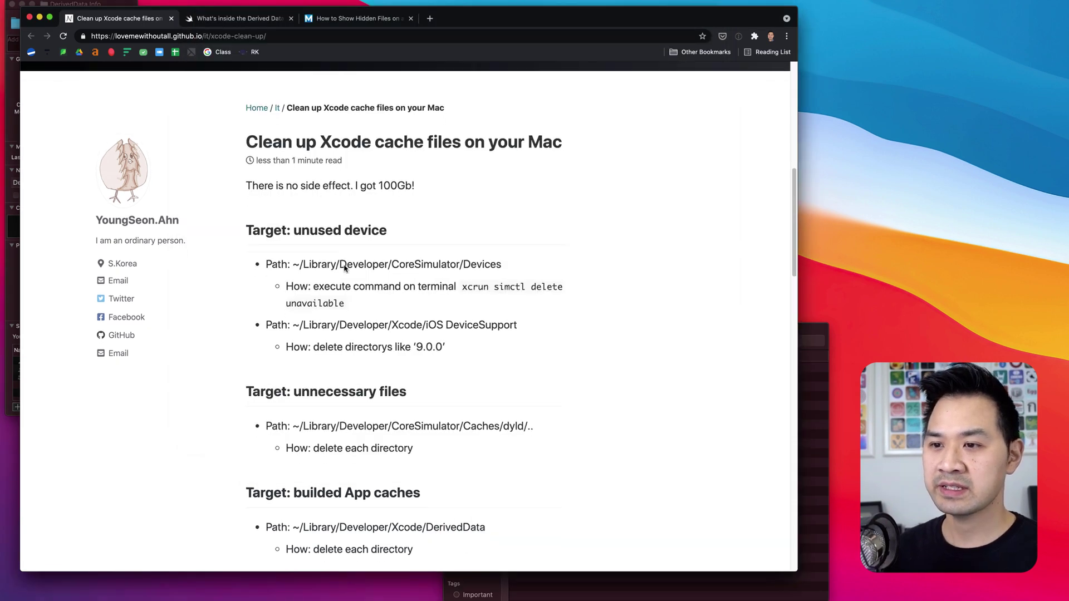
pyautogui.scroll(-1, 344, 267)
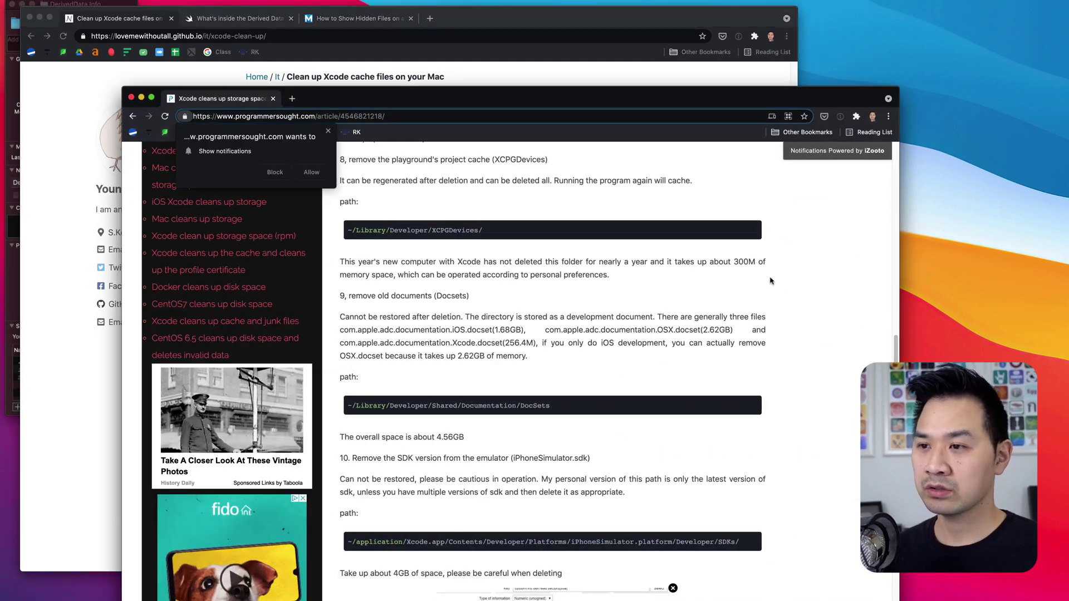
pyautogui.click(275, 173)
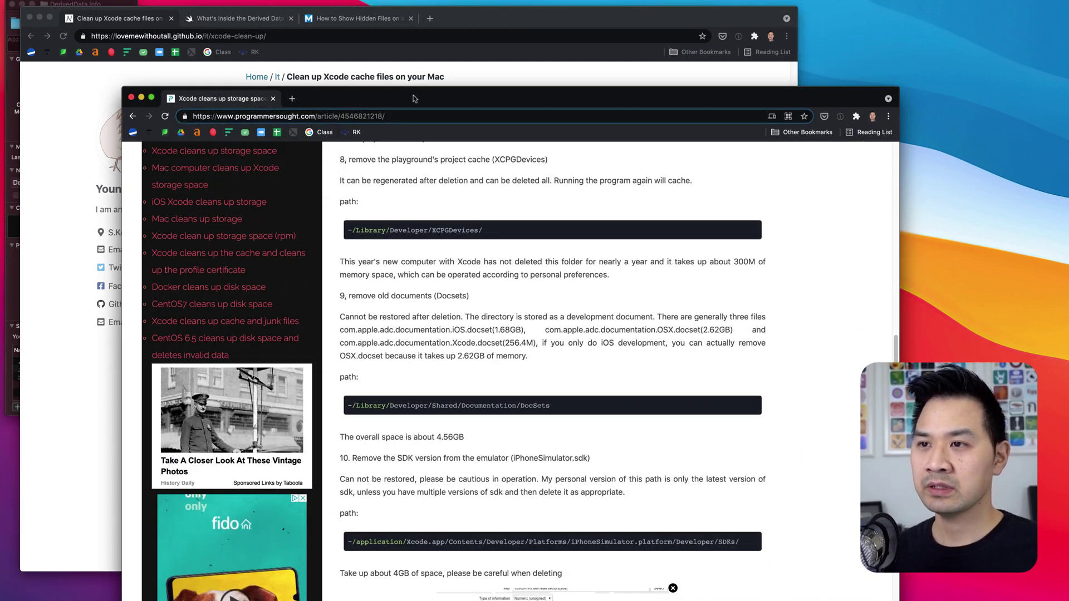
pyautogui.moveTo(414, 102); pyautogui.dragTo(332, 45)
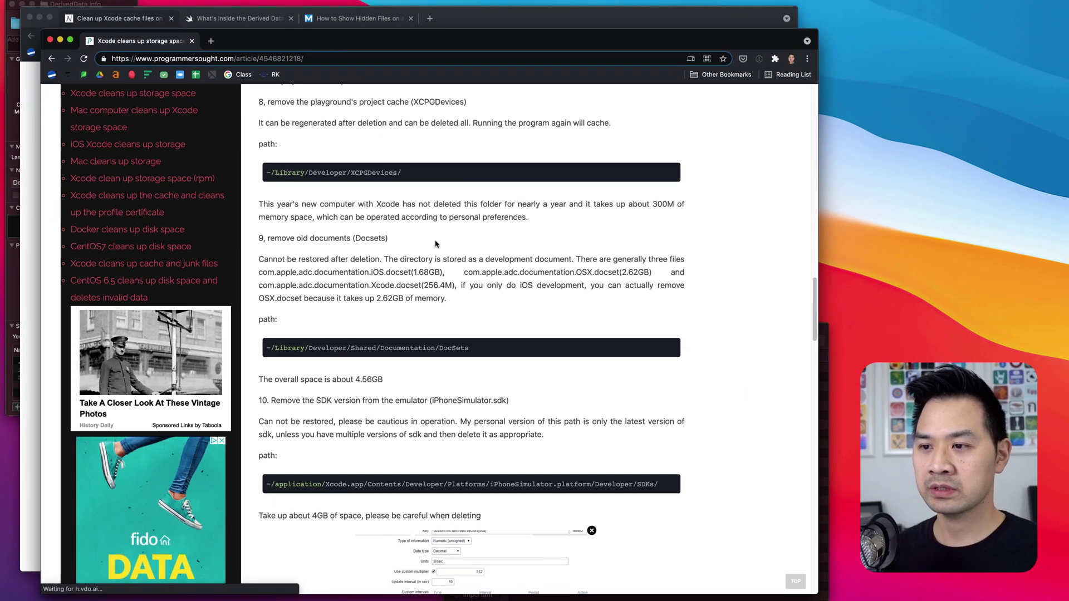
pyautogui.scroll(-8, 461, 399)
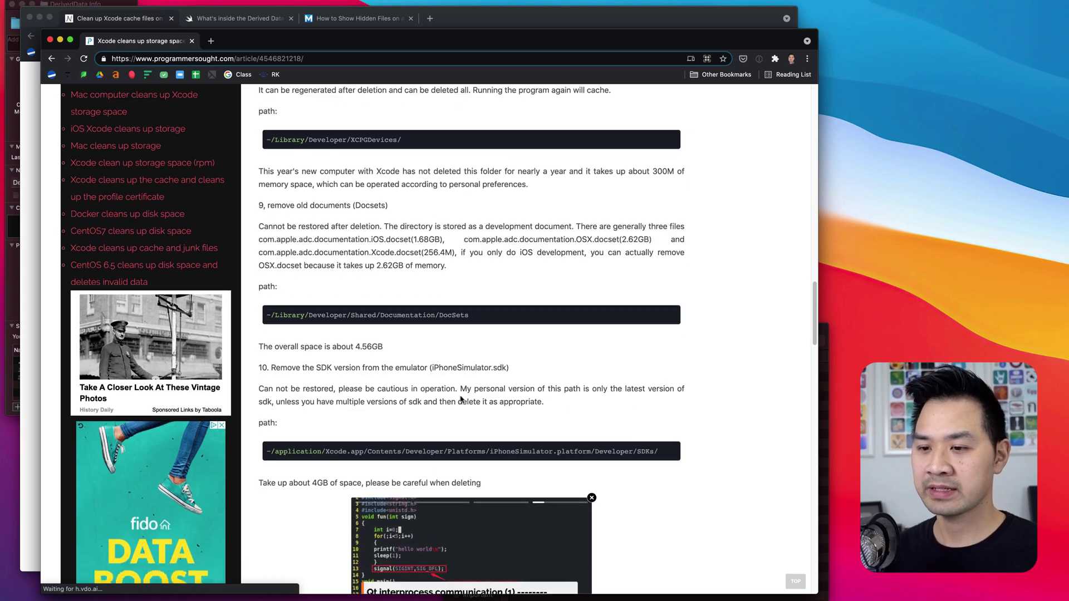
pyautogui.scroll(15, 460, 399)
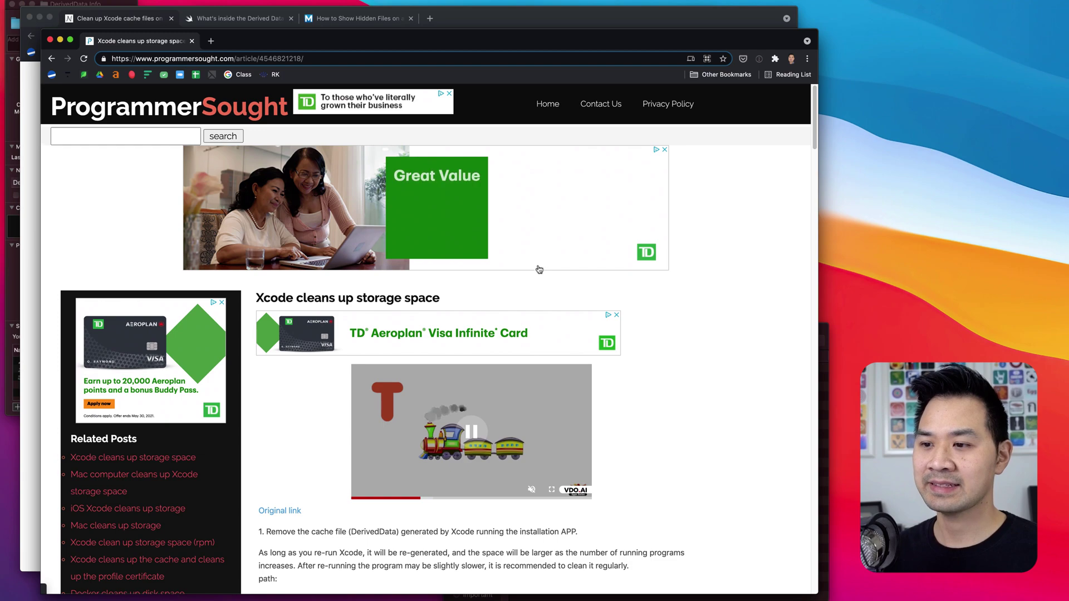
pyautogui.scroll(-9, 483, 288)
pyautogui.scroll(-5, 354, 180)
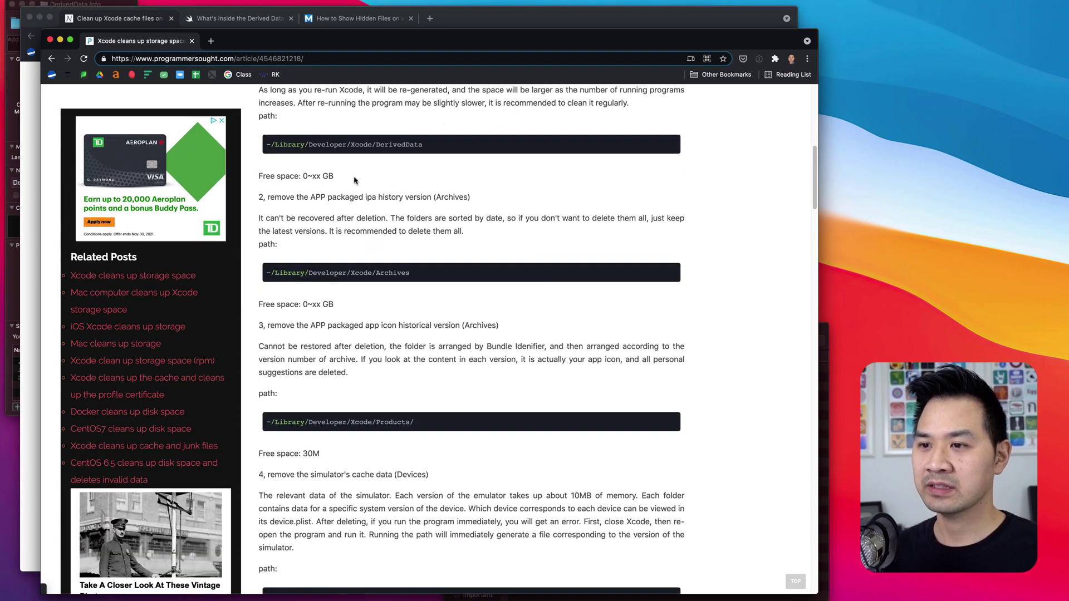
pyautogui.scroll(-5, 540, 222)
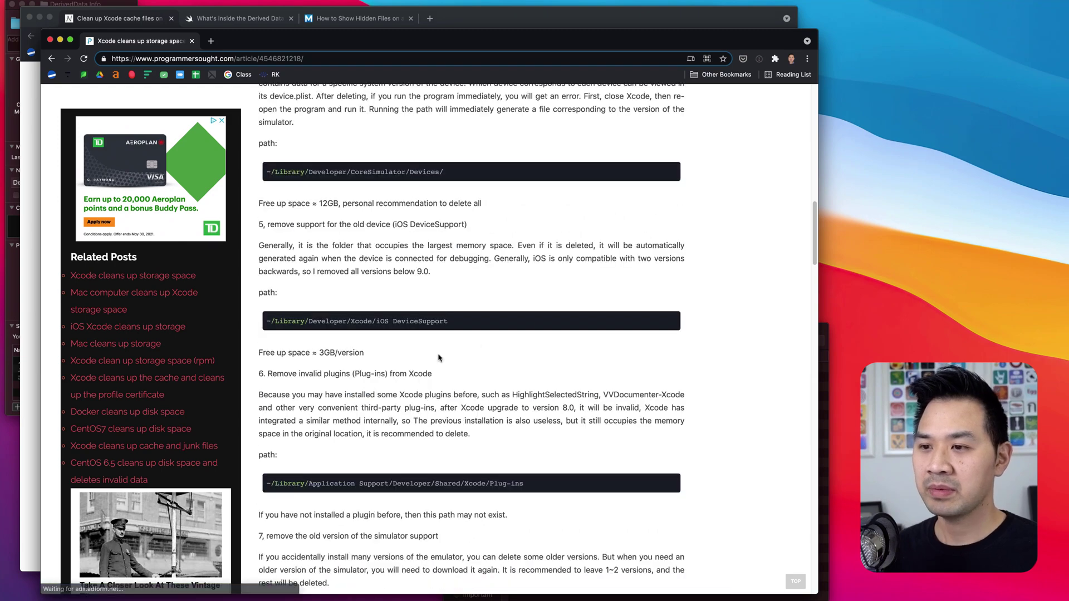
pyautogui.scroll(-6, 439, 355)
pyautogui.scroll(-1, 439, 354)
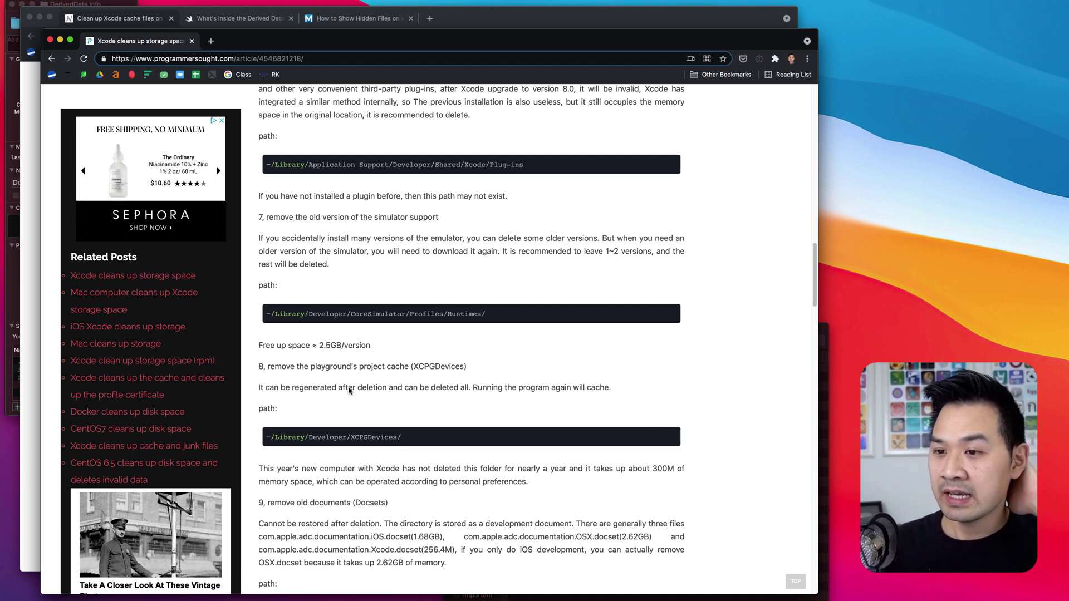
# Highlight XCPGDevices in the section 8 heading and in the ~/Library/Developer/XCPGDevices/ path.
pyautogui.moveTo(308, 366); pyautogui.dragTo(403, 368)
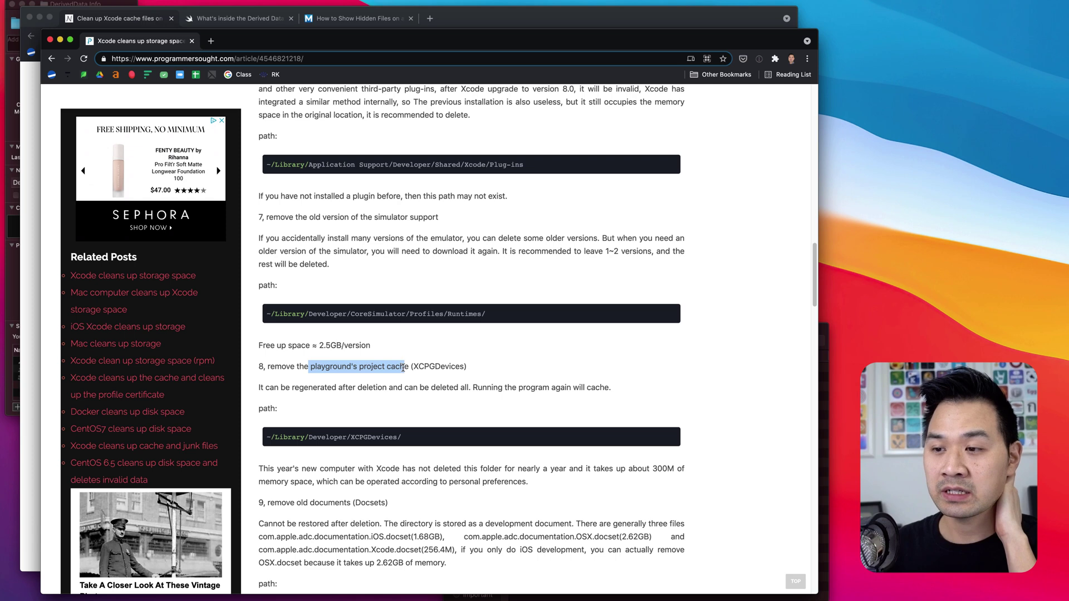
pyautogui.moveTo(413, 367); pyautogui.dragTo(437, 370)
pyautogui.click(438, 366)
pyautogui.click(466, 368)
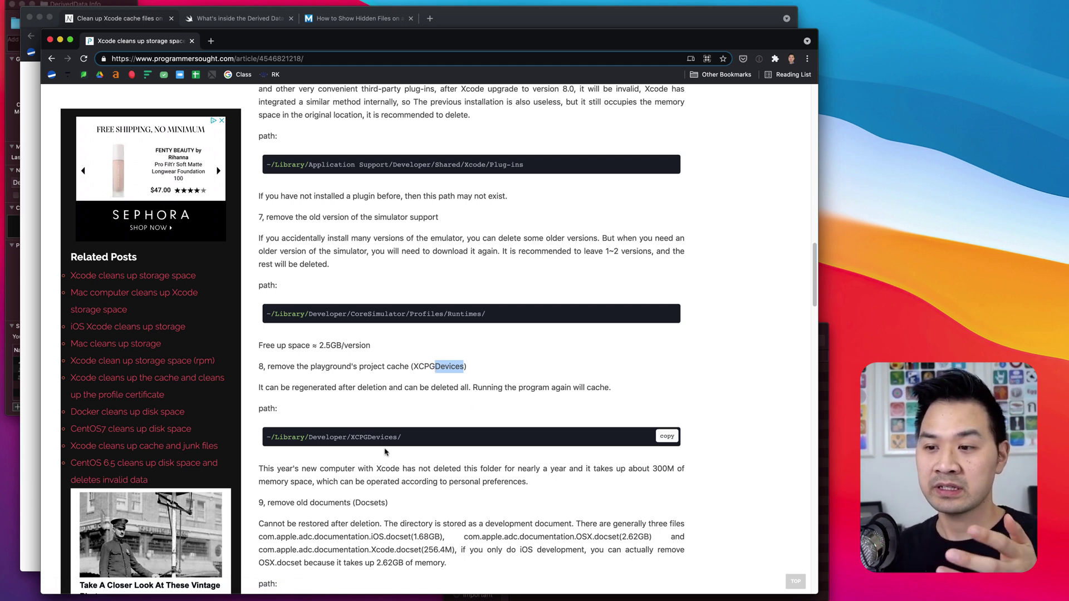
pyautogui.doubleClick(385, 438)
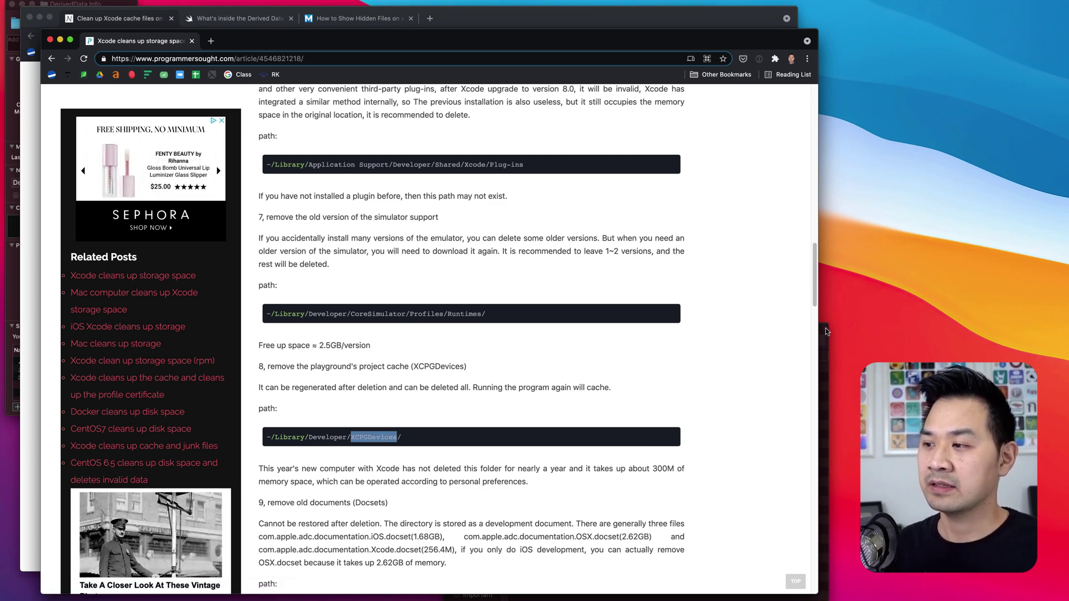
# Reposition the Finder window and open the XCPGDevices folder from Developer.
pyautogui.hotkey('ctrl', 'Up')
pyautogui.click(752, 282)
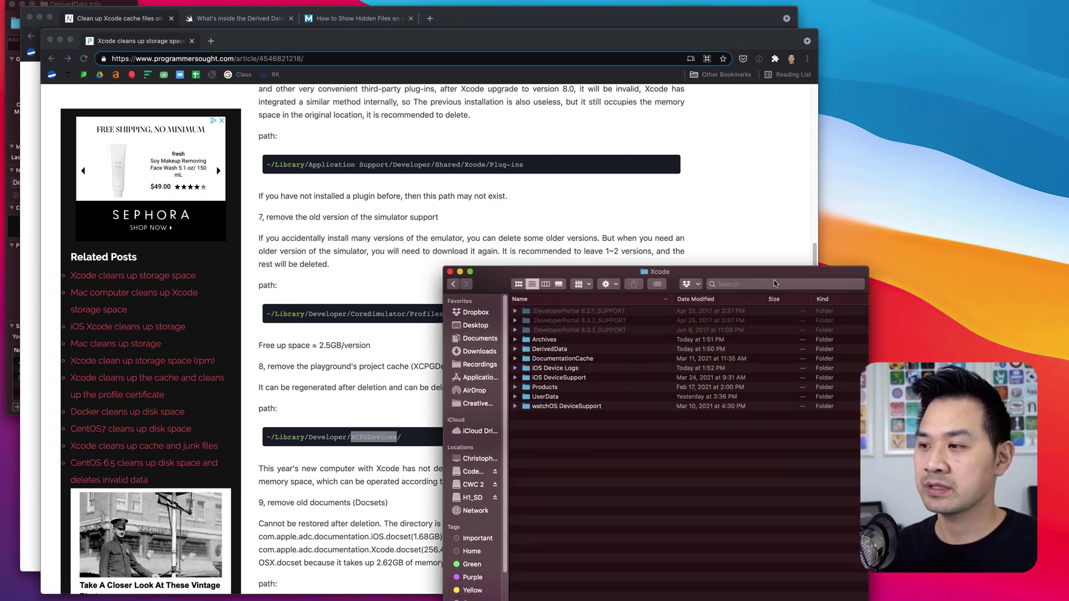
pyautogui.doubleClick(661, 281)
pyautogui.moveTo(661, 251); pyautogui.dragTo(692, 253)
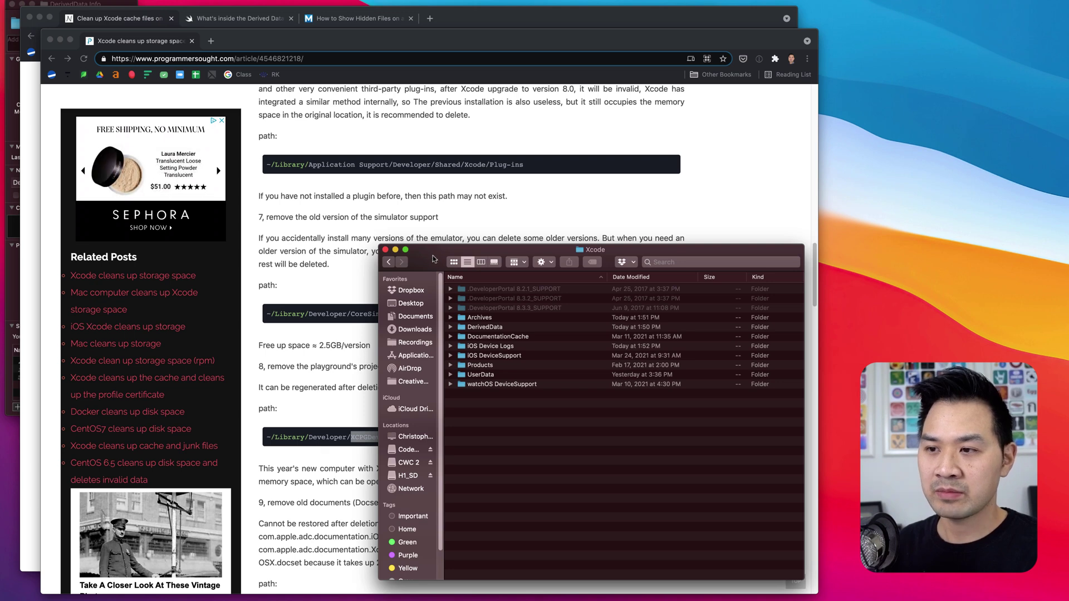
pyautogui.moveTo(662, 250); pyautogui.dragTo(699, 260)
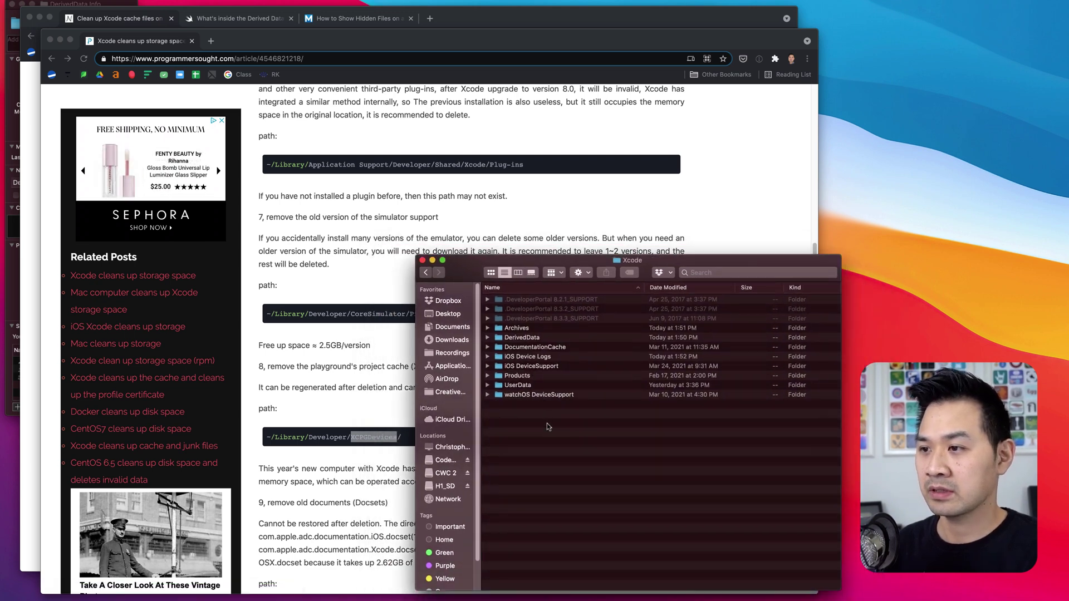
pyautogui.press('super+Up')
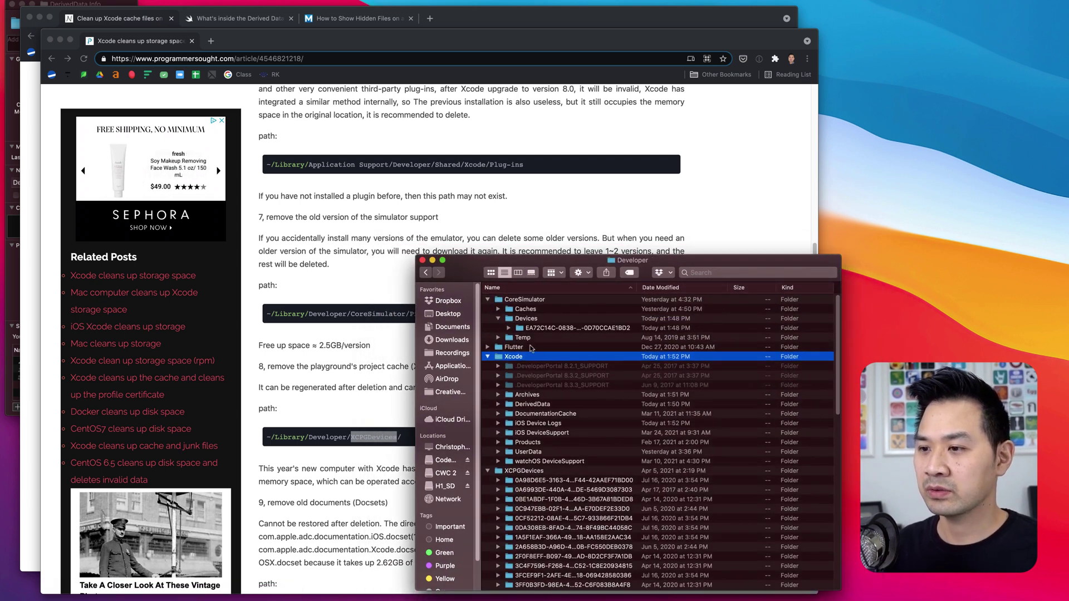
pyautogui.press('Left')
pyautogui.press('Down')
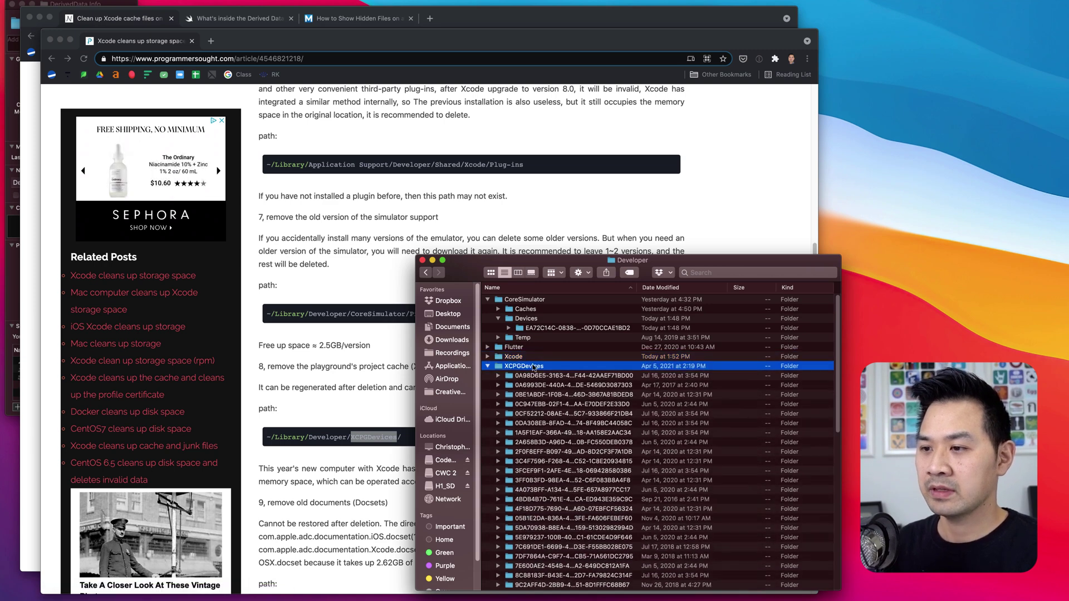
pyautogui.press('super+Down')
pyautogui.write('5d')
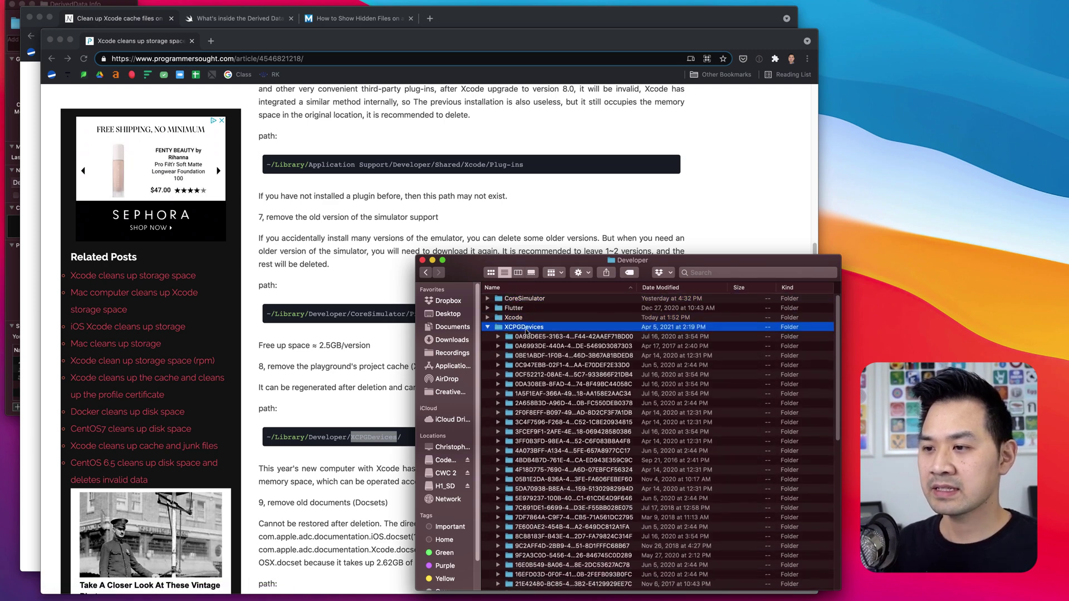
pyautogui.scroll(-5, 543, 336)
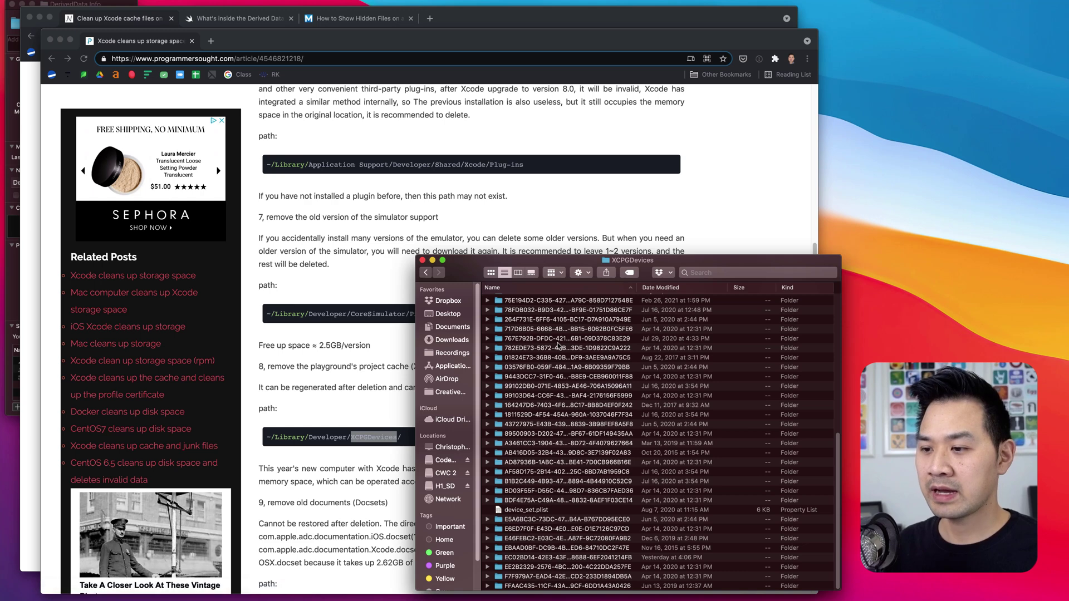
# Select the device folders listed below device_set.plist and move them to the Trash.
pyautogui.click(555, 509)
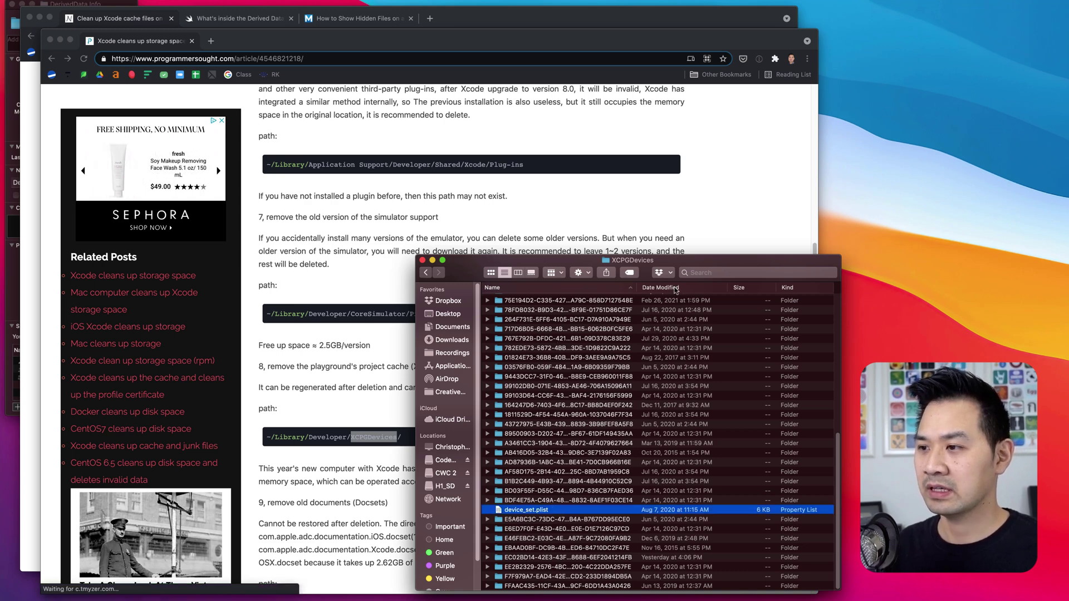
pyautogui.click(585, 520)
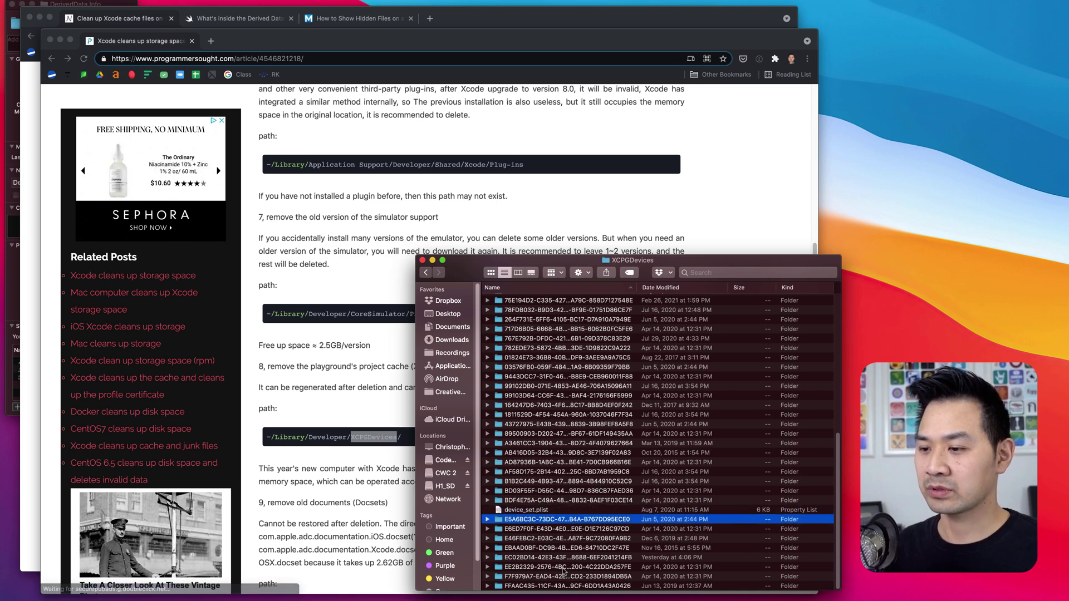
pyautogui.click(577, 358)
pyautogui.press('Right')
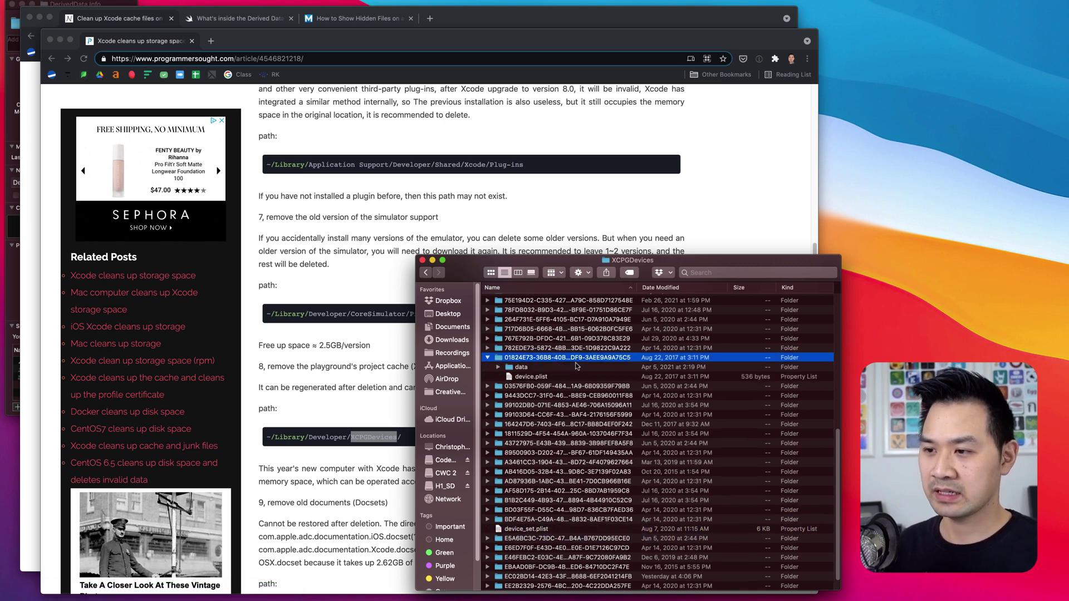
pyautogui.press('Left')
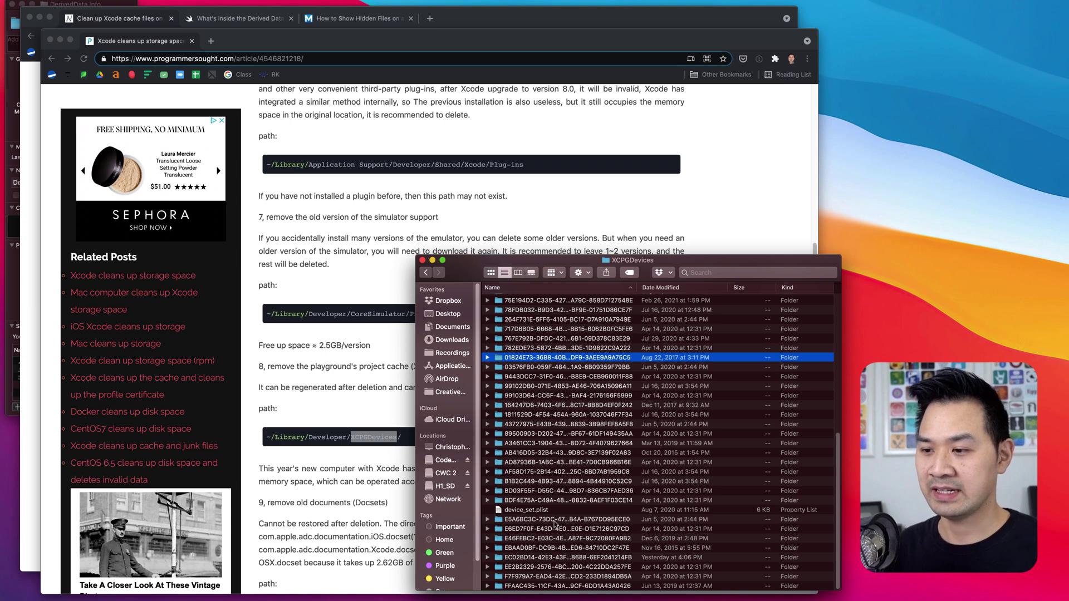
pyautogui.click(555, 521)
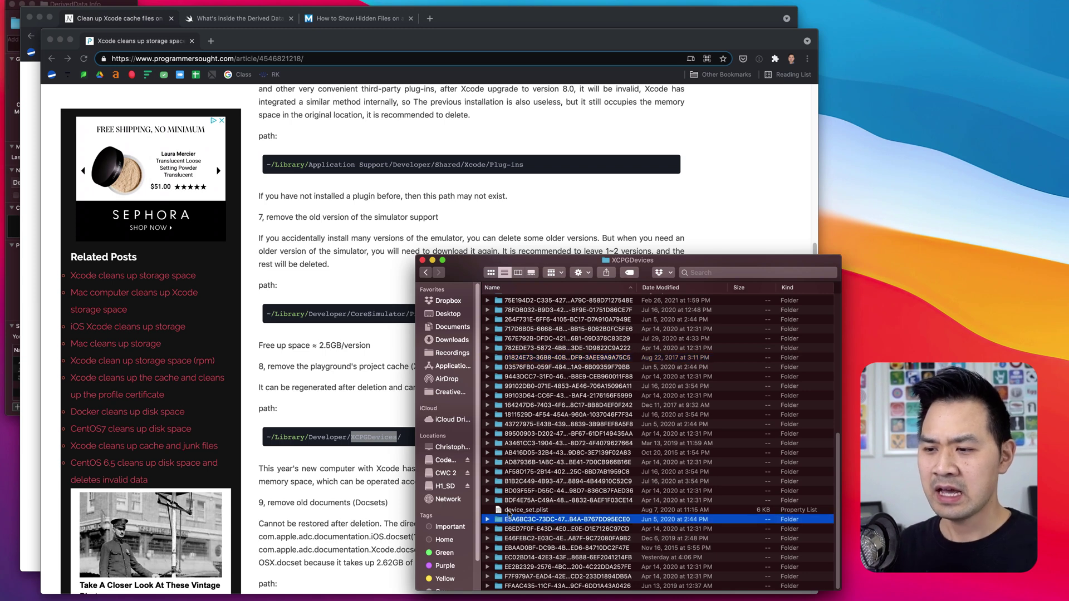
pyautogui.keyDown('shift'); pyautogui.click(566, 587); pyautogui.keyUp('shift')
pyautogui.press('super+BackSpace')
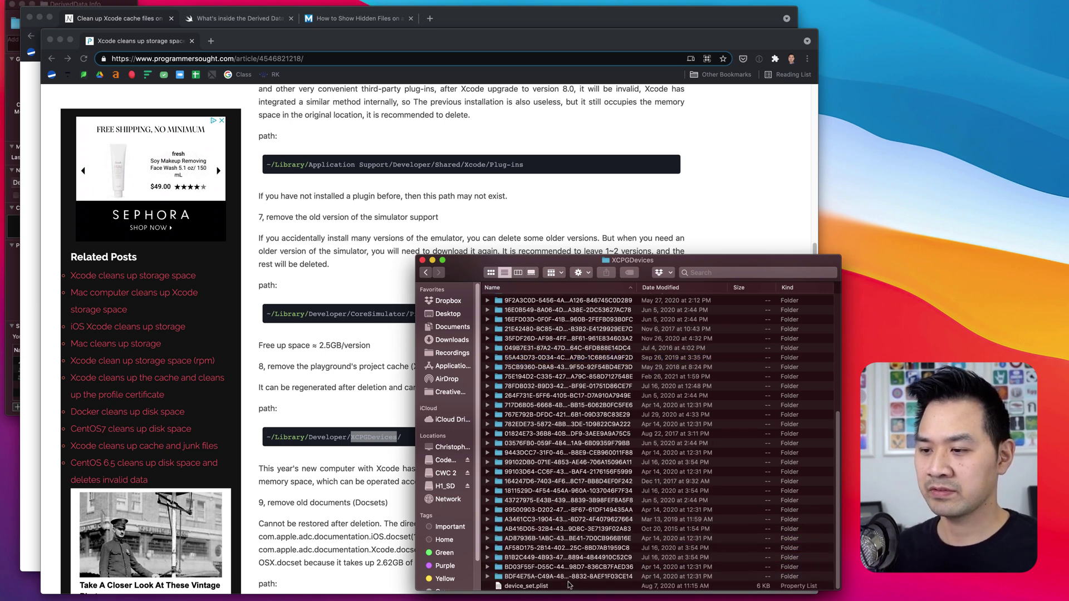
# Sort XCPGDevices by Date Modified and trash the remaining device folders.
pyautogui.click(568, 579)
pyautogui.scroll(10, 574, 501)
pyautogui.press('super+a')
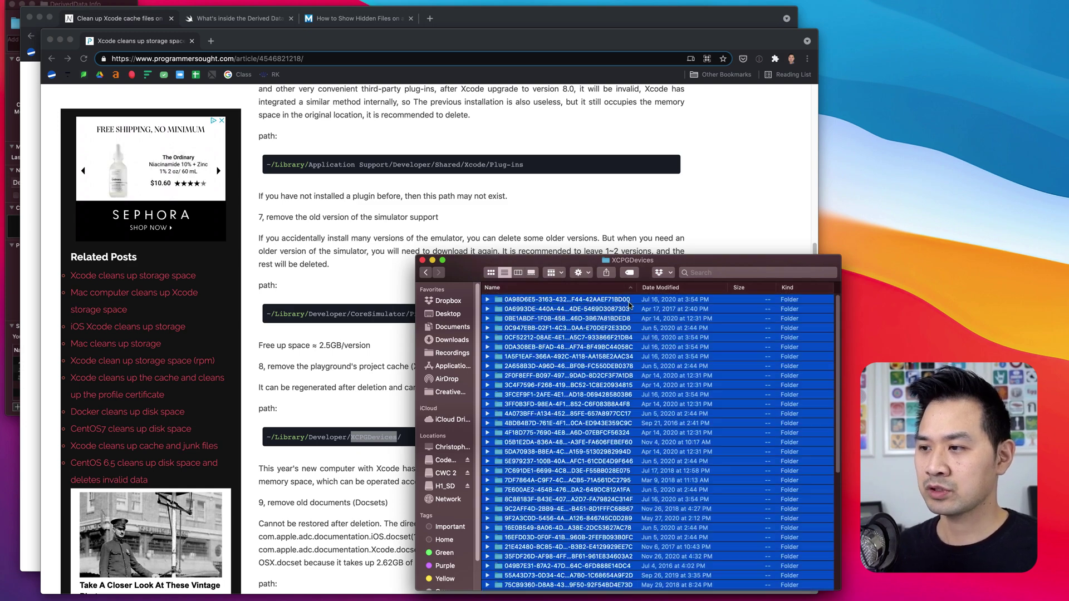
pyautogui.click(675, 287)
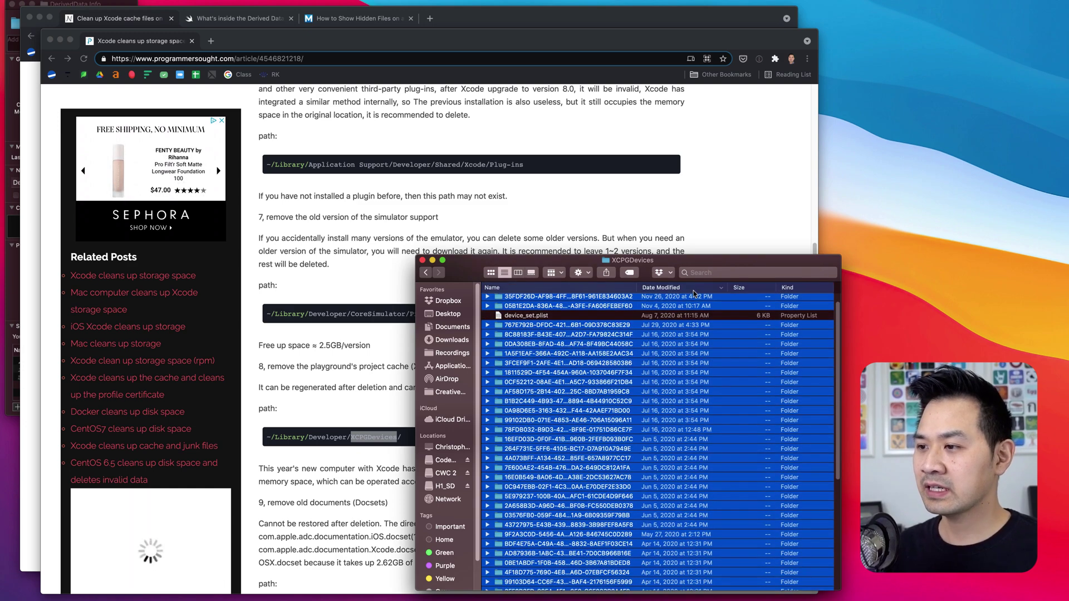
pyautogui.scroll(-8, 684, 390)
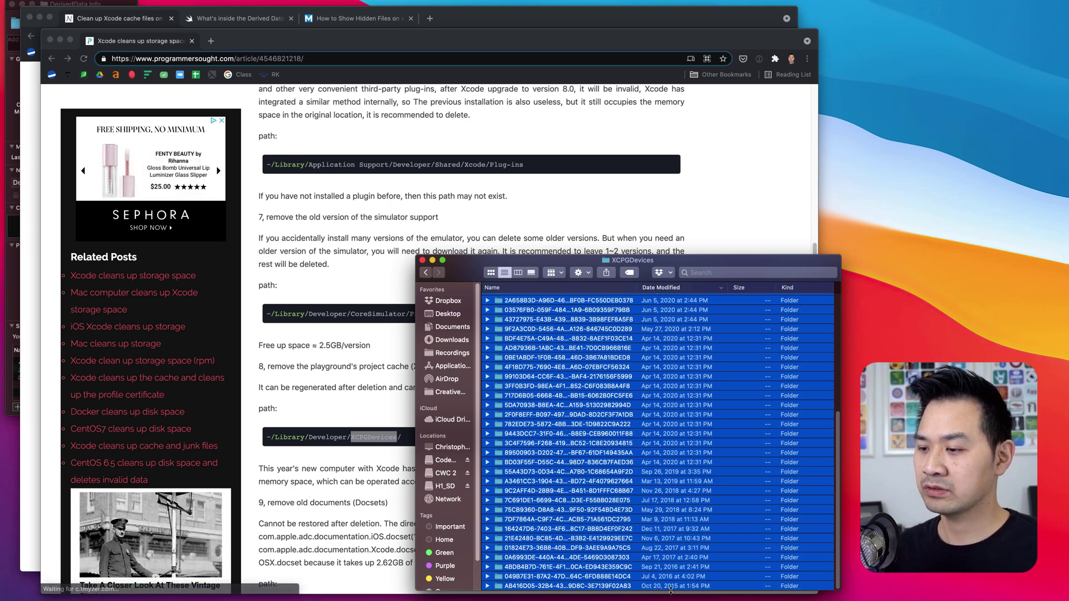
pyautogui.scroll(8, 670, 585)
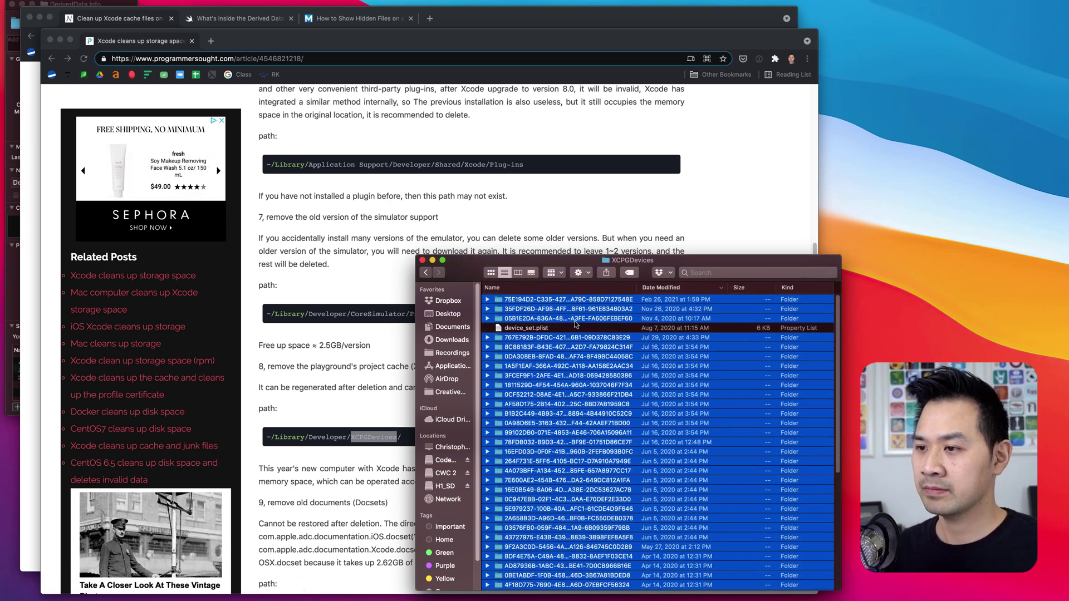
pyautogui.press('super+BackSpace')
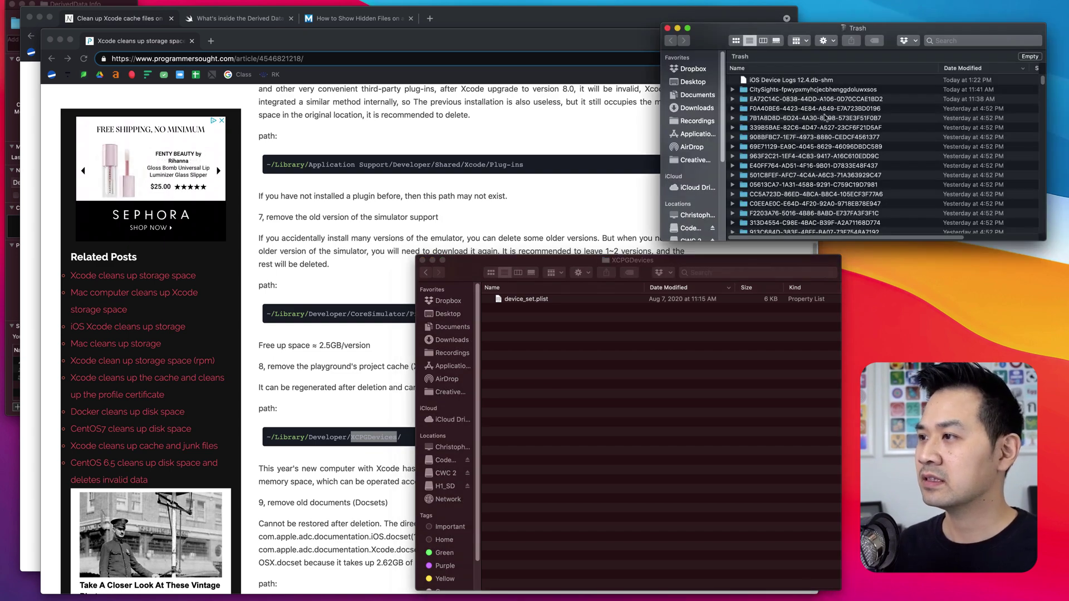
# Close the Trash window and empty the Trash, bringing used space down to 174.39 GB.
pyautogui.scroll(-5, 826, 117)
pyautogui.press('super+w')
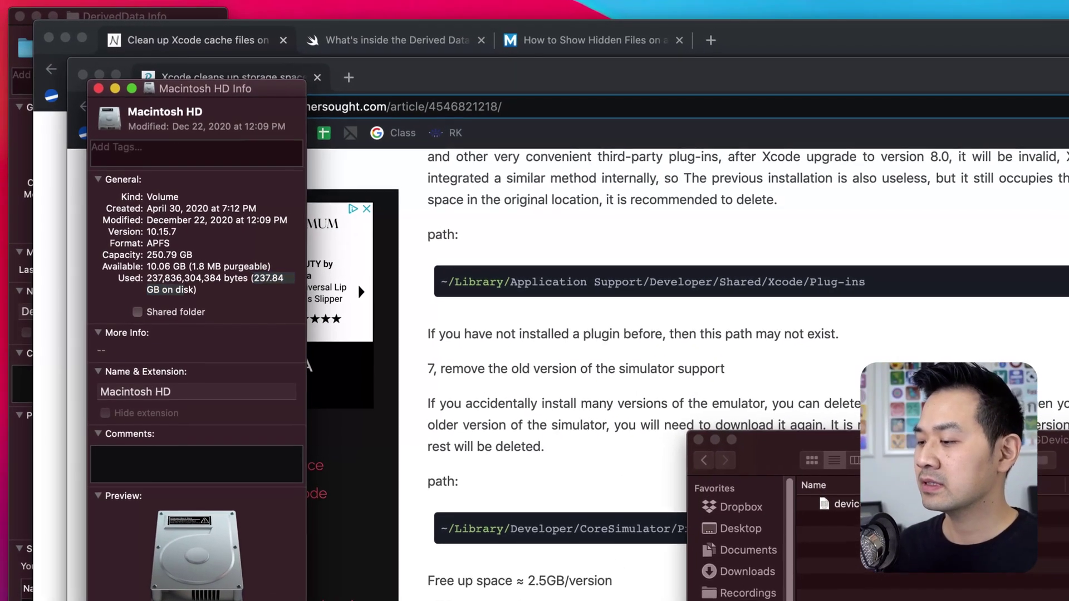
pyautogui.press('shift+super+BackSpace')
pyautogui.press('Return')
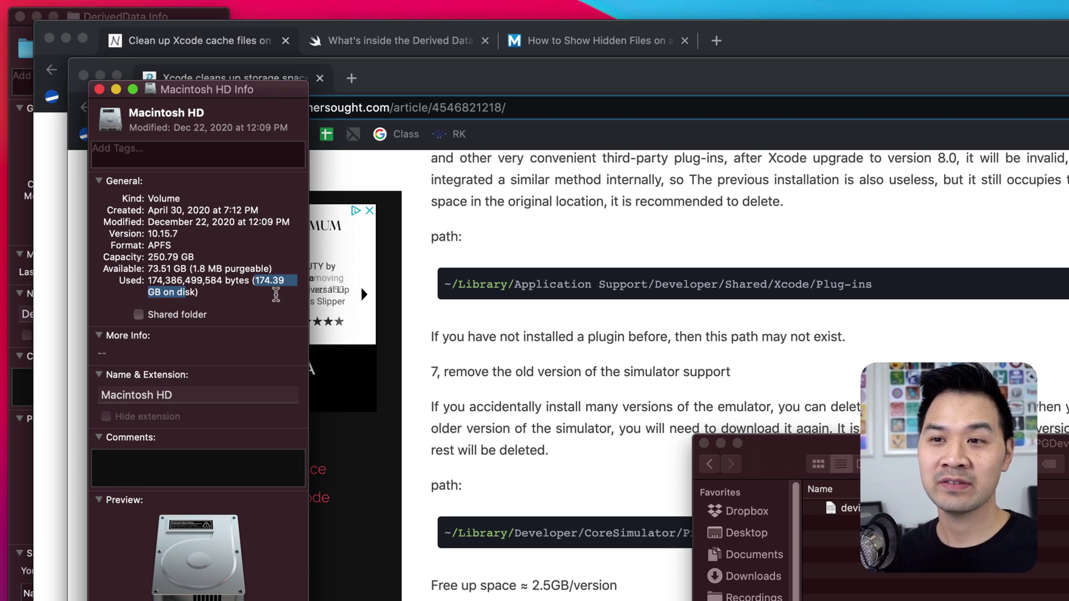
pyautogui.click(270, 308)
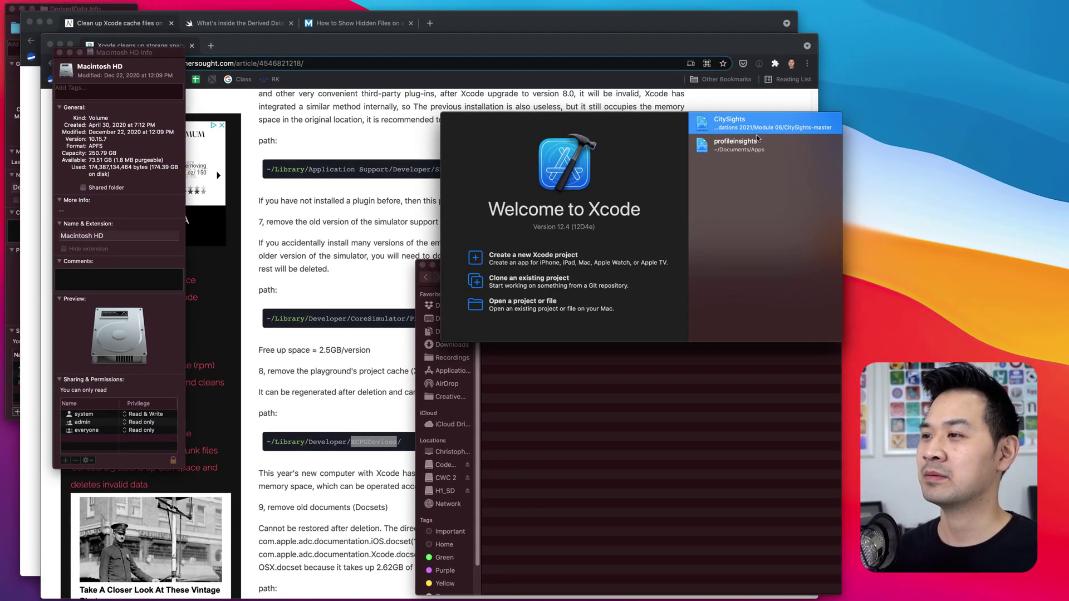
# Open the CitySights project and build and run it on the iPhone 12 simulator.
pyautogui.doubleClick(755, 127)
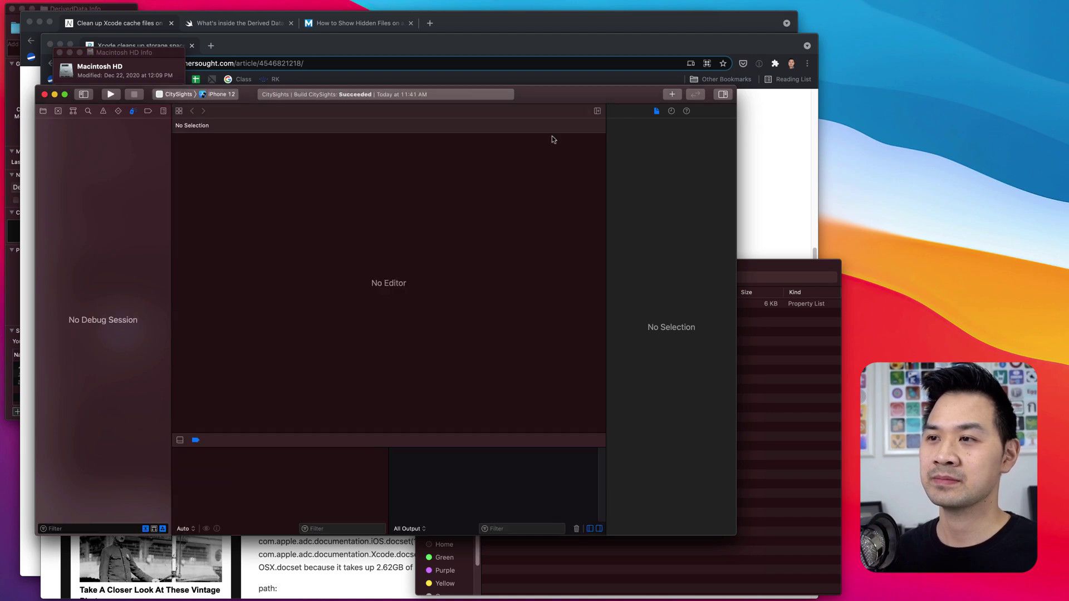
pyautogui.moveTo(571, 91); pyautogui.dragTo(674, 117)
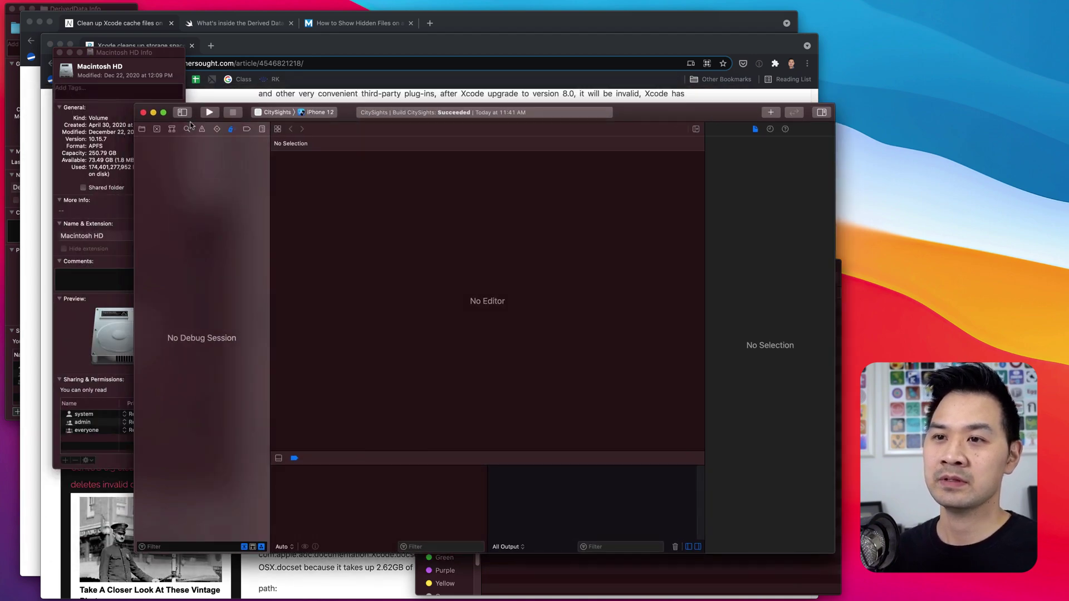
pyautogui.press('super+b')
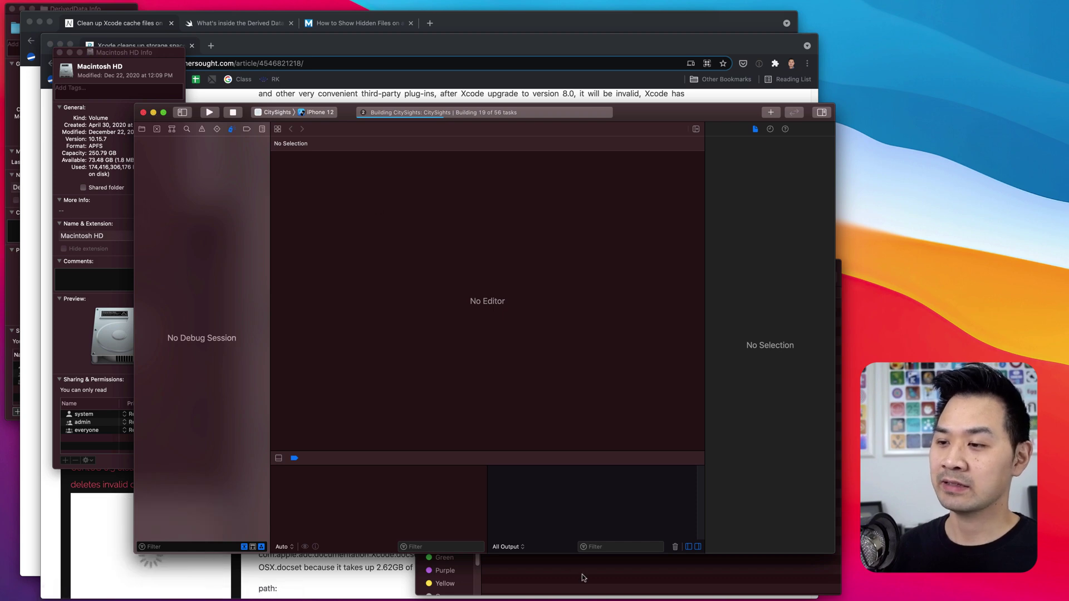
# In Finder, expand Developer's Xcode/DerivedData and CoreSimulator/Devices folders to inspect them.
pyautogui.click(557, 574)
pyautogui.moveTo(474, 277); pyautogui.dragTo(415, 252)
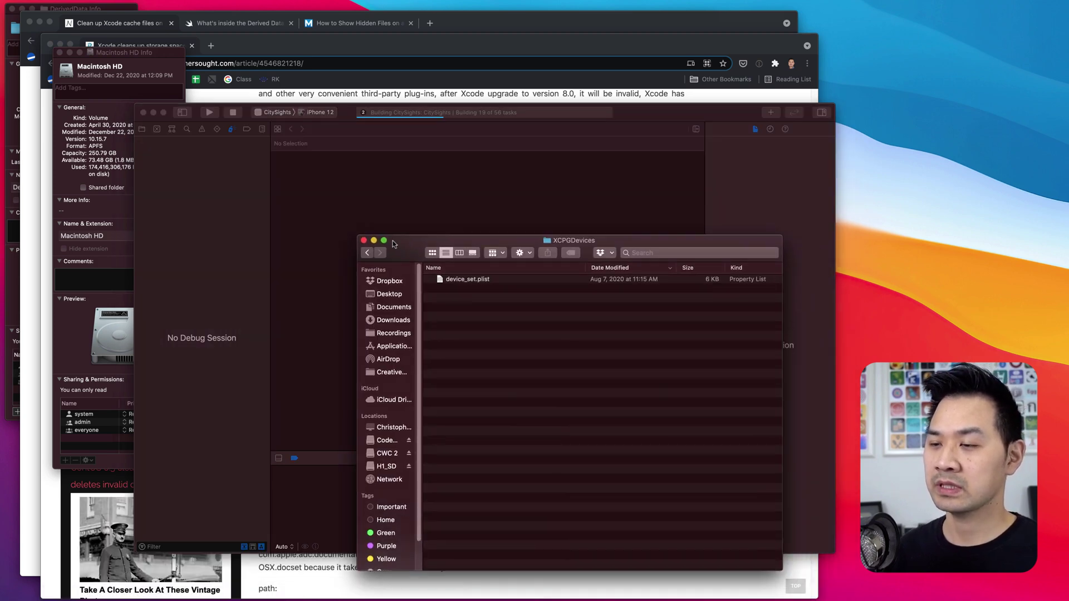
pyautogui.press('super+Up')
pyautogui.press('Up')
pyautogui.press('Right')
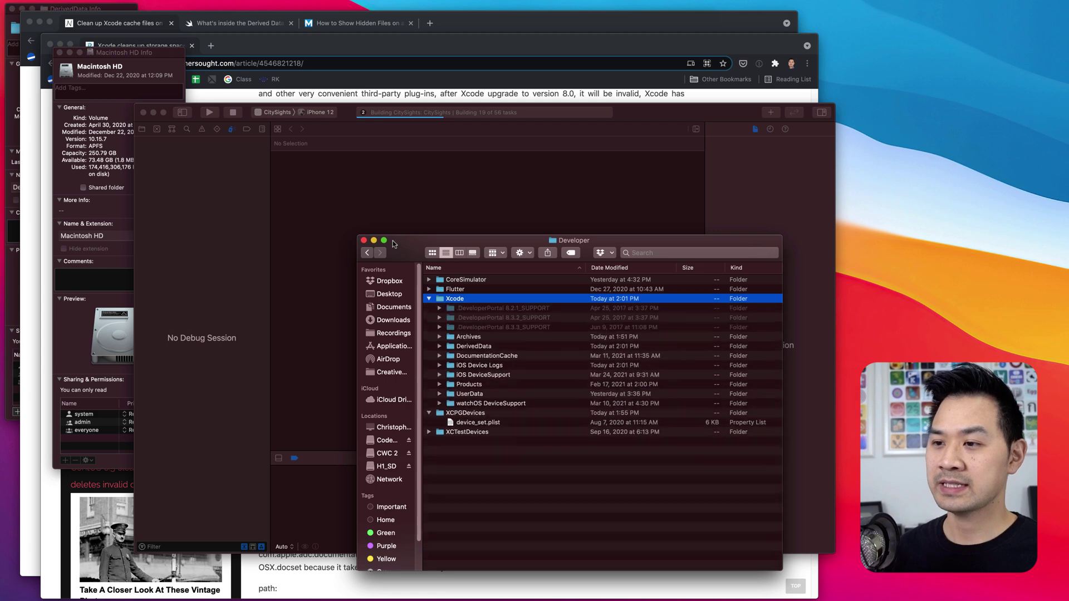
pyautogui.press('Down')
pyautogui.press('Down')
pyautogui.press('Down')
pyautogui.press('Down')
pyautogui.press('Down')
pyautogui.press('Right')
pyautogui.press('Down')
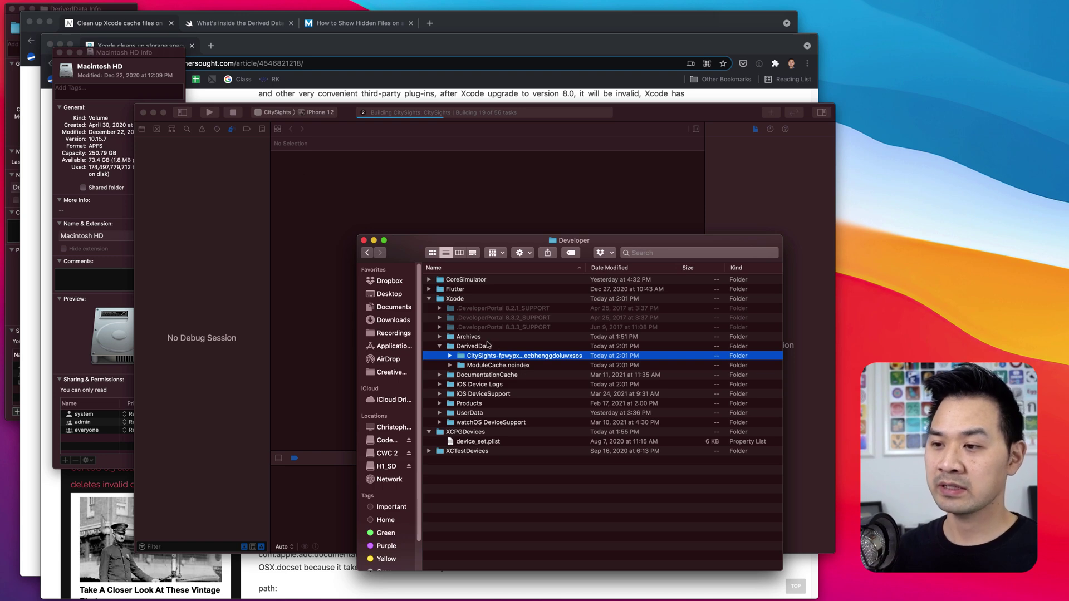
pyautogui.click(468, 282)
pyautogui.press('Right')
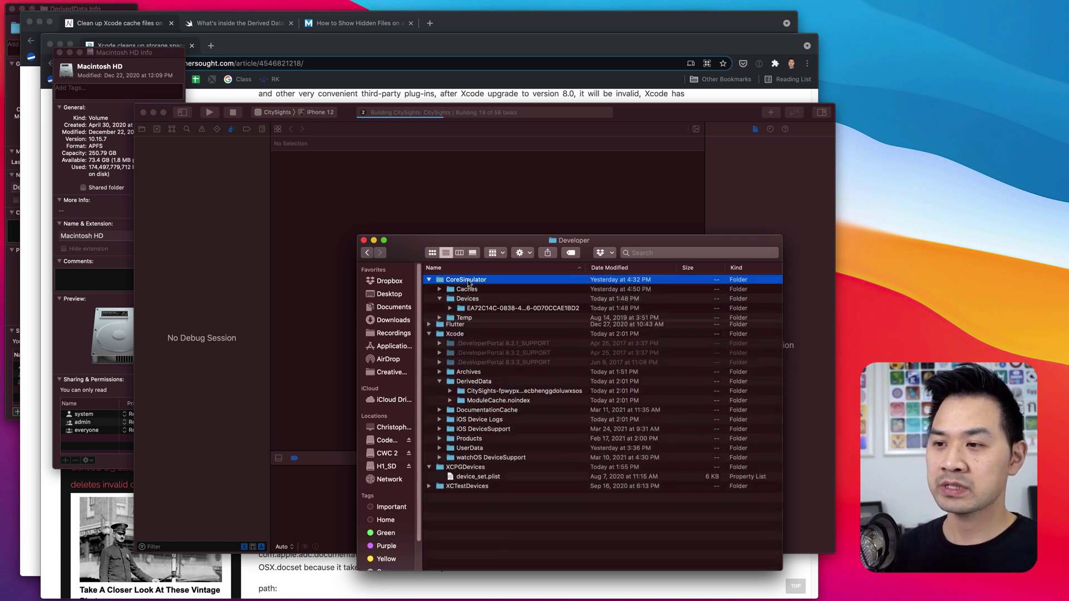
pyautogui.click(489, 300)
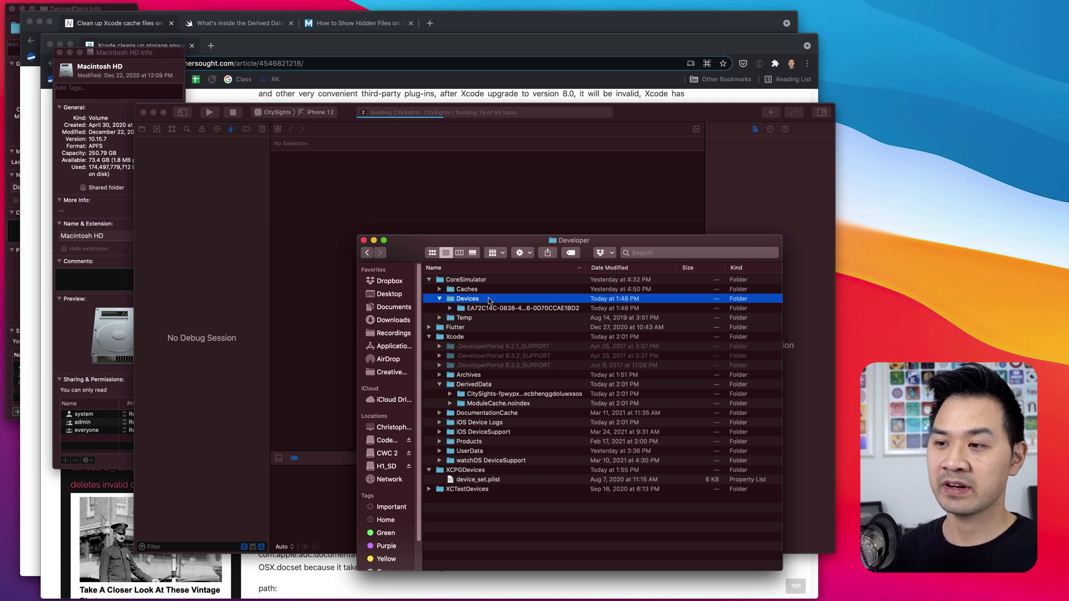
pyautogui.press('Down')
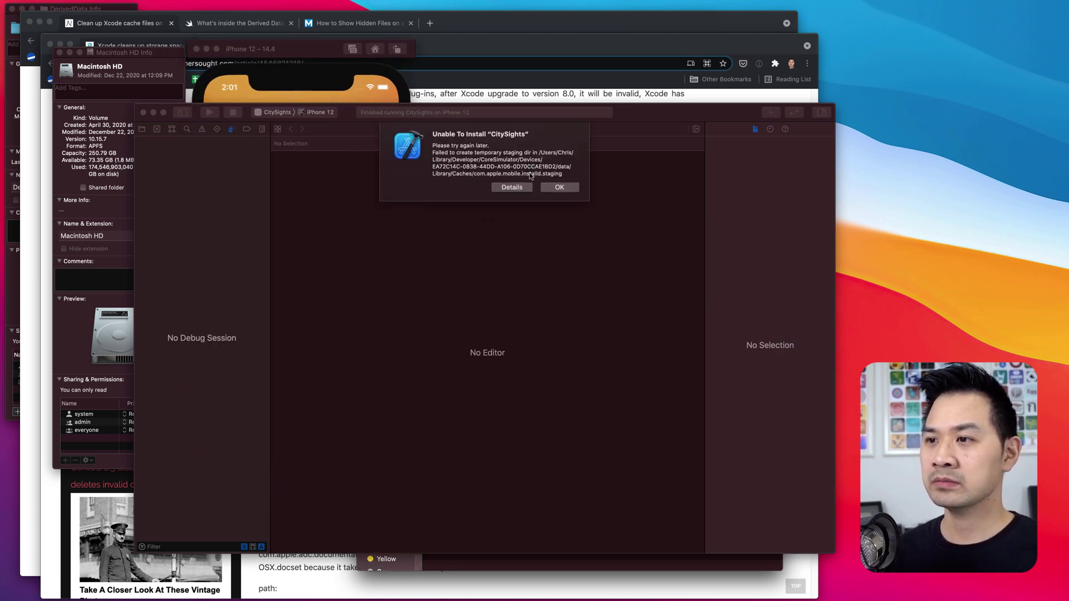
# Dismiss the install error, rerun CitySights, and review then close the error details.
pyautogui.click(568, 188)
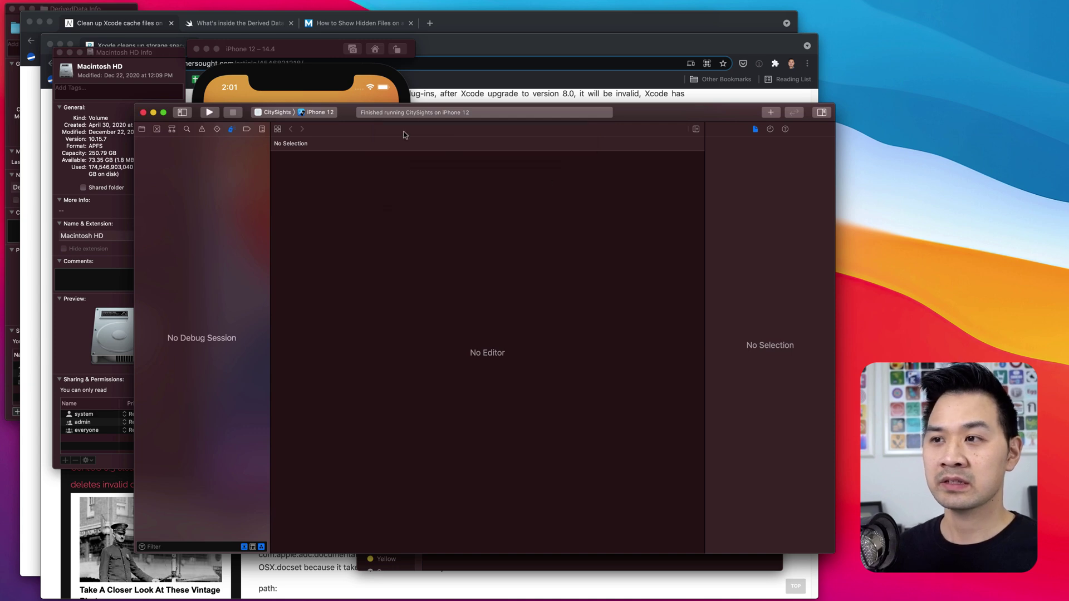
pyautogui.click(209, 113)
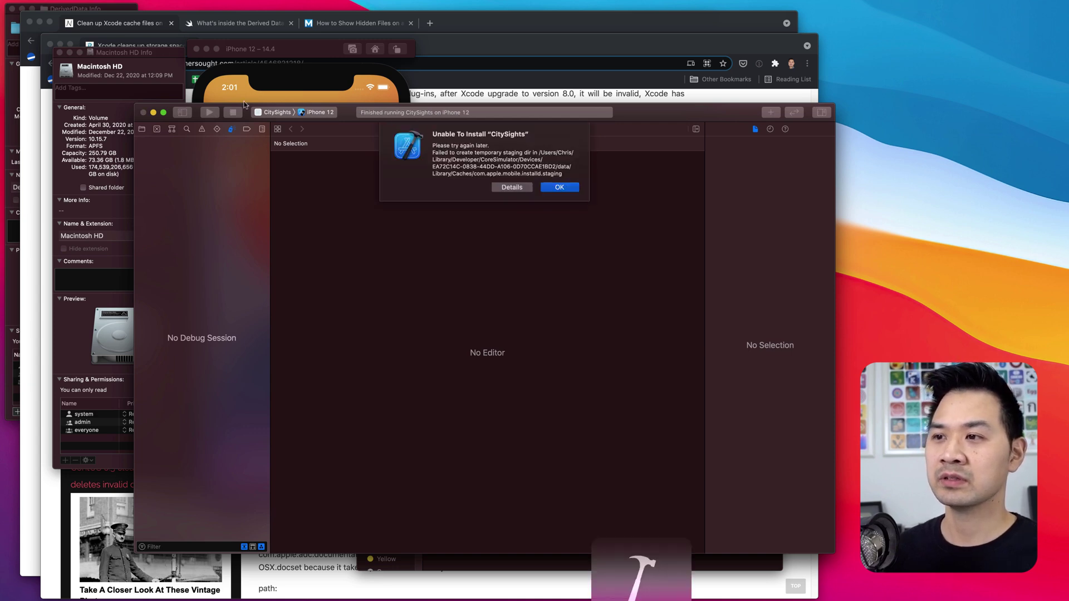
pyautogui.click(512, 188)
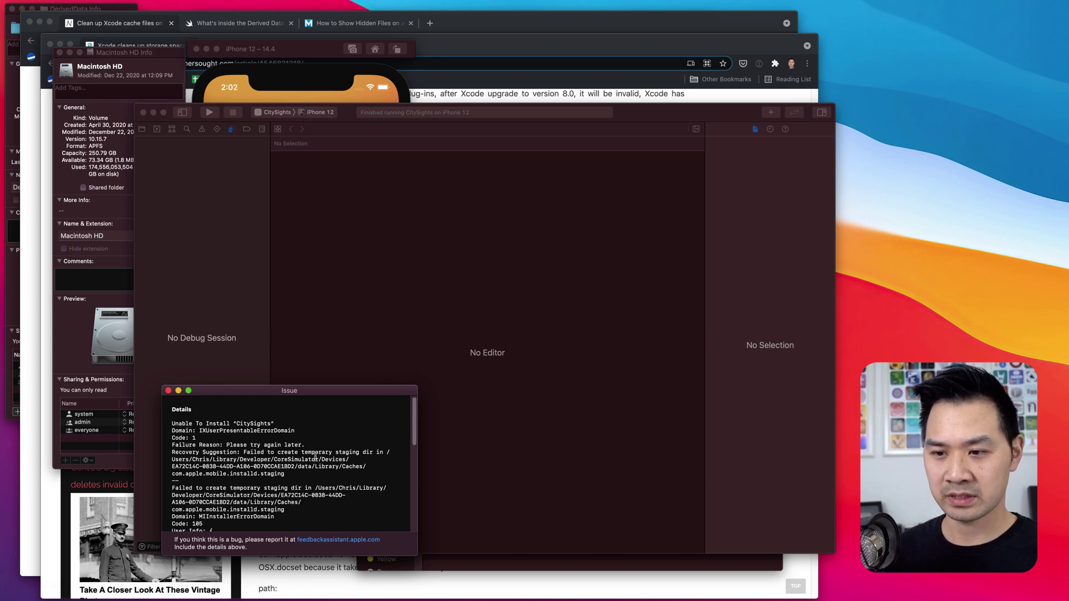
pyautogui.click(168, 391)
# Quit both Xcode and the Simulator.
pyautogui.press('super+q')
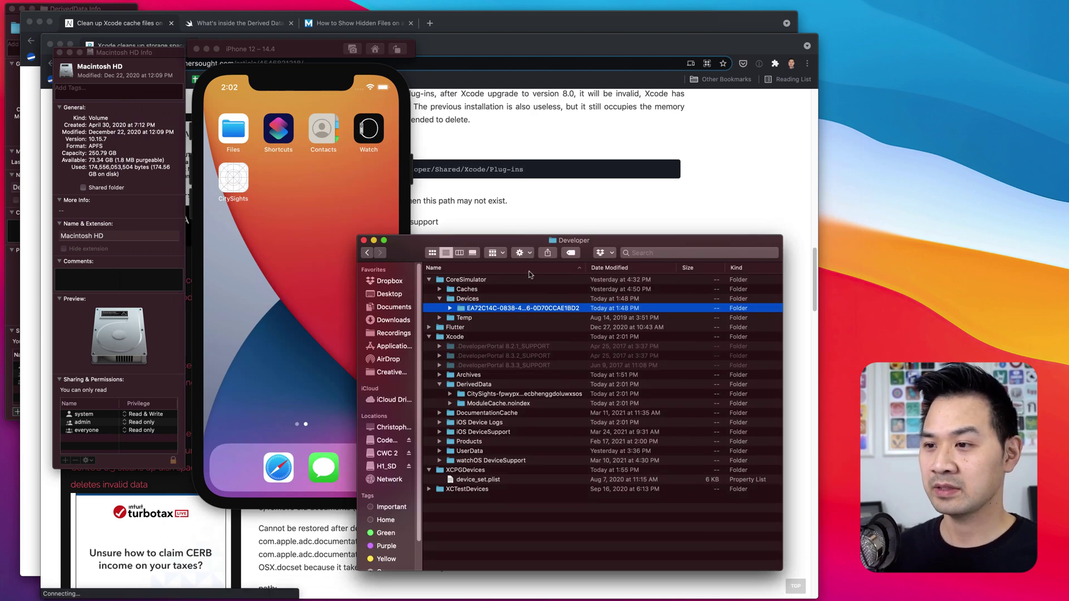
pyautogui.click(283, 46)
pyautogui.press('super+q')
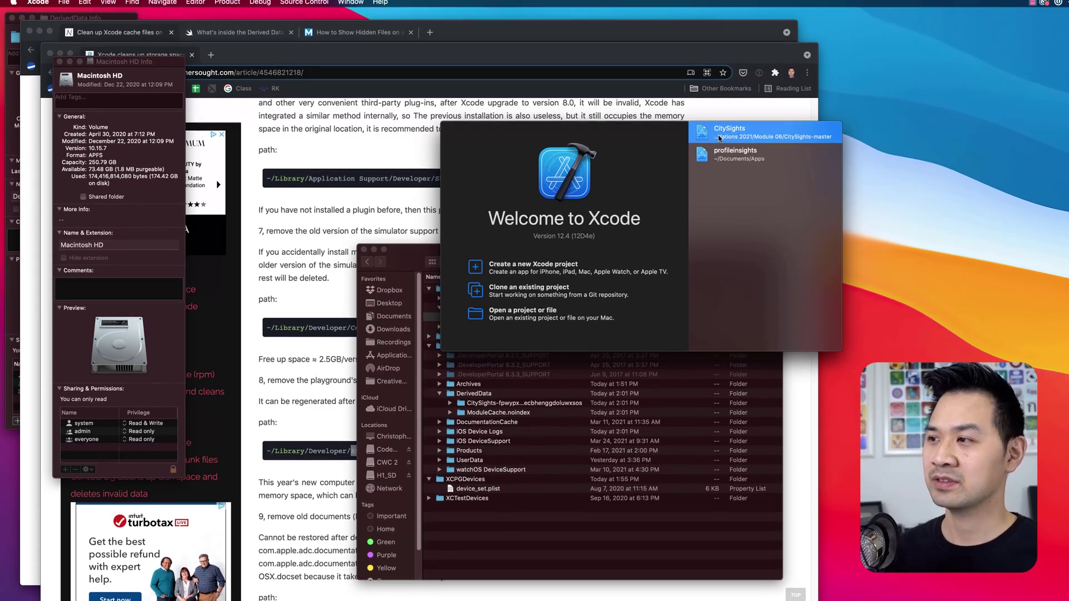
# Reopen CitySights in Xcode and clean its build folder.
pyautogui.press('super+w')
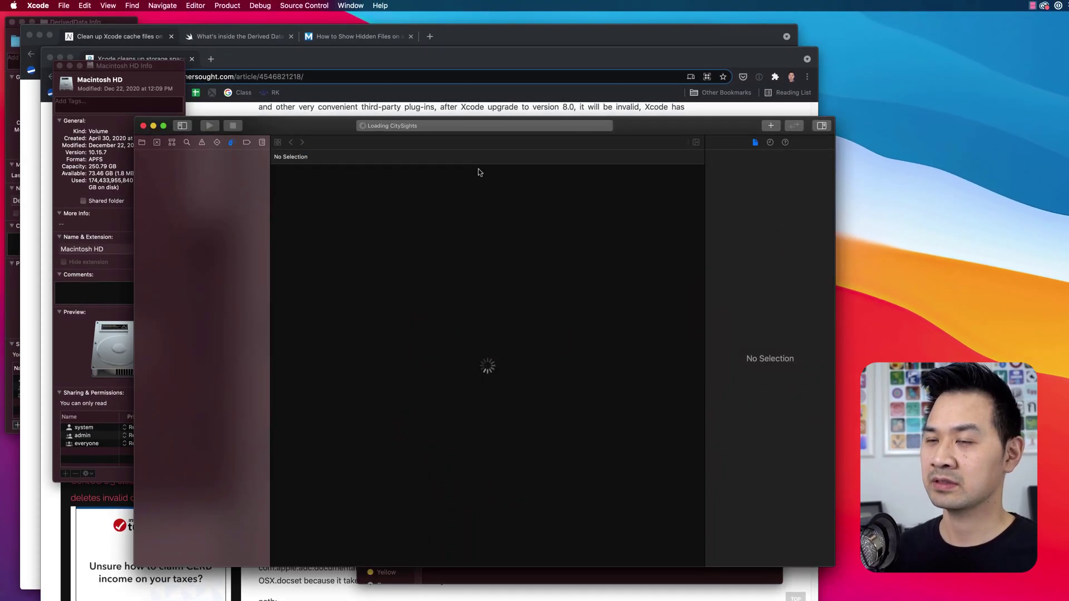
pyautogui.click(234, 5)
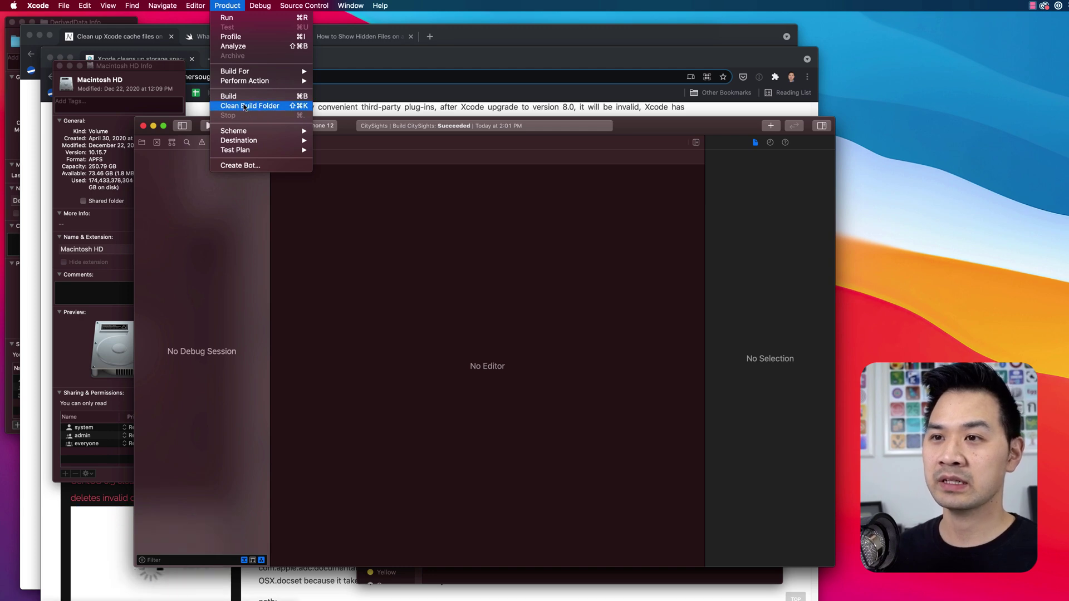
pyautogui.click(244, 106)
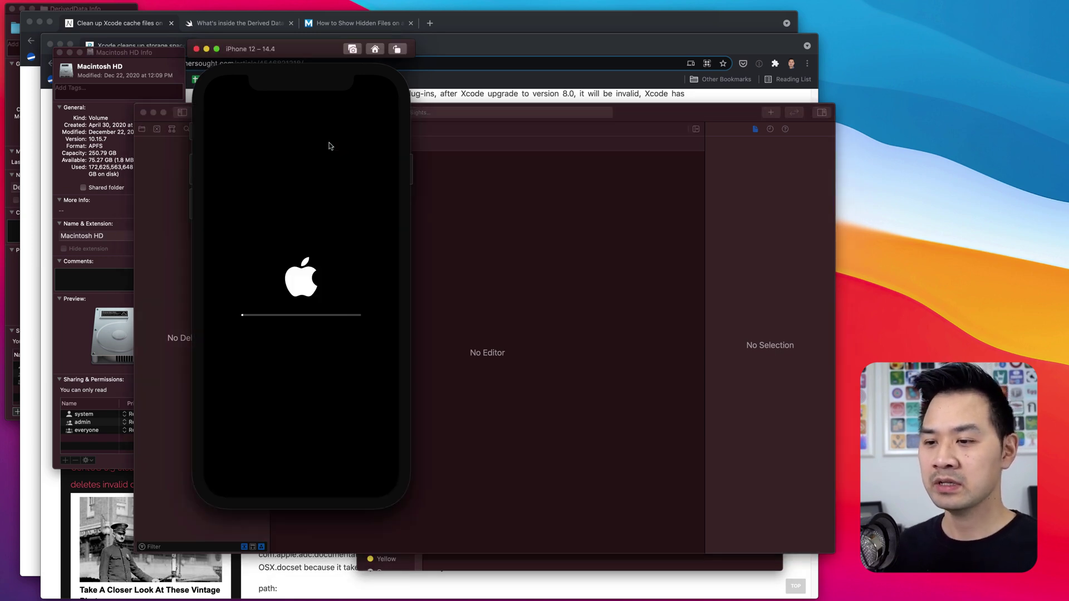
# Collapse the simulator device folder in Finder and bring the booting iPhone 12 Simulator forward.
pyautogui.press('super+Tab')
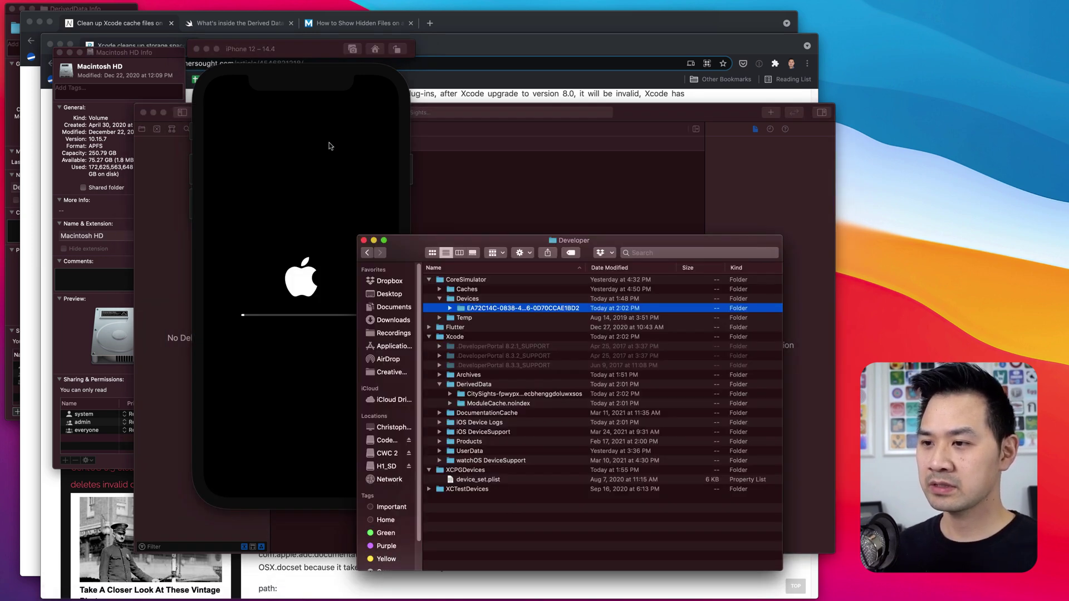
pyautogui.press('Left')
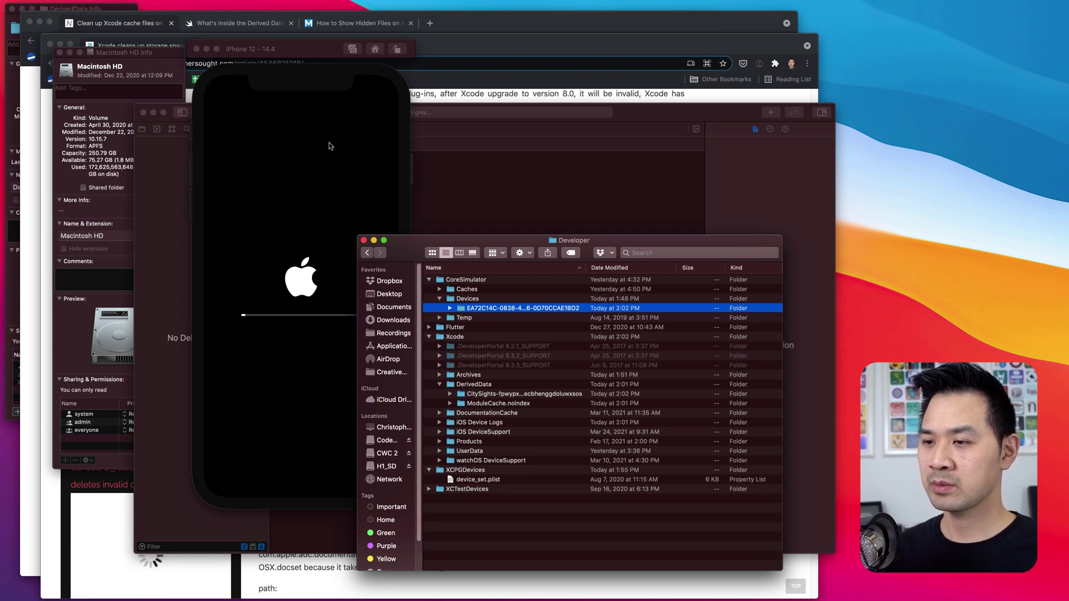
pyautogui.click(328, 146)
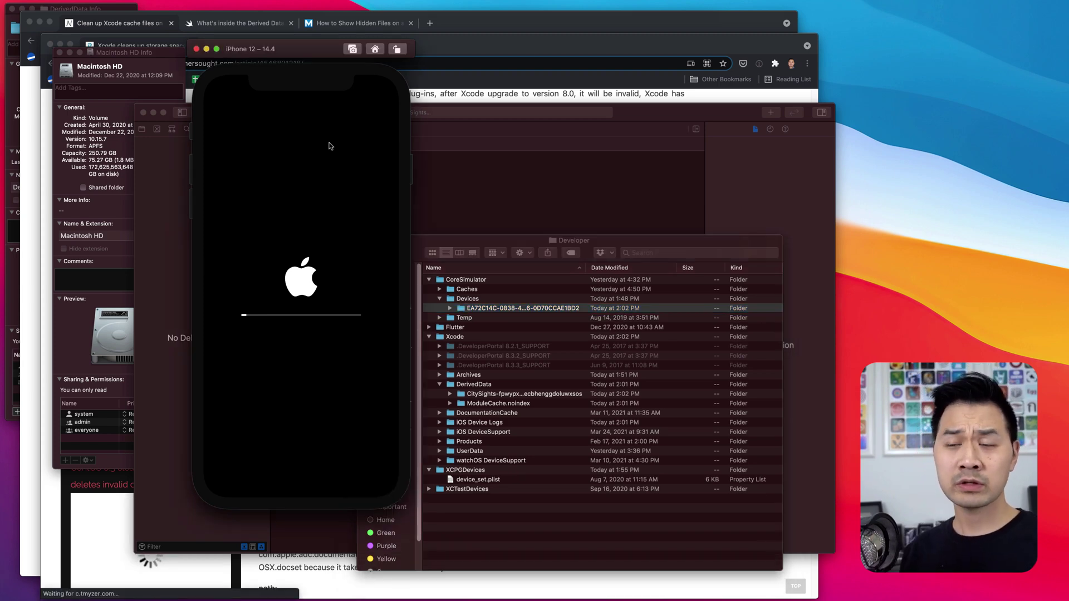